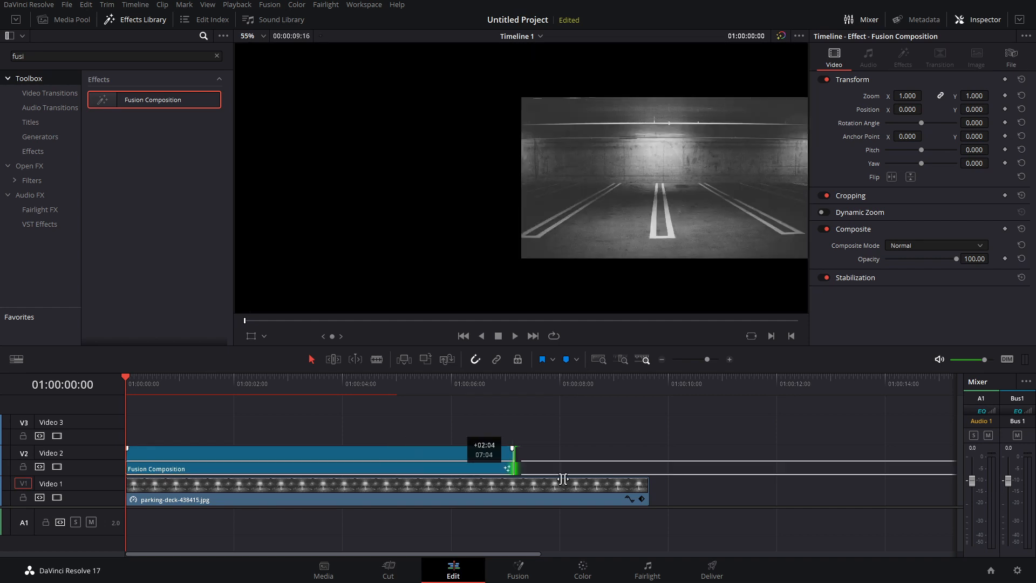
- Select the Fusion Composition clip on Video 2 and open it on the Fusion page with the playhead at the start
left_click(214, 382)
left_click(244, 390)
left_click(280, 460)
left_click_drag(241, 389, 125, 399)
key("shift+5")
- Import the Fusion composition BOOM from the FUSION STICKERS folder
left_click(66, 6)
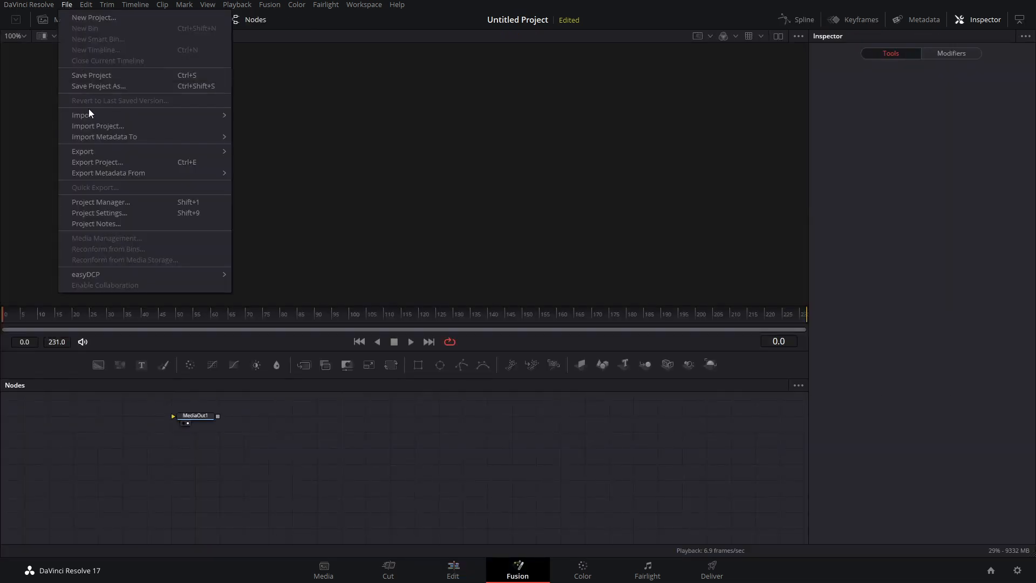
mouse_move(100, 118)
left_click(277, 161)
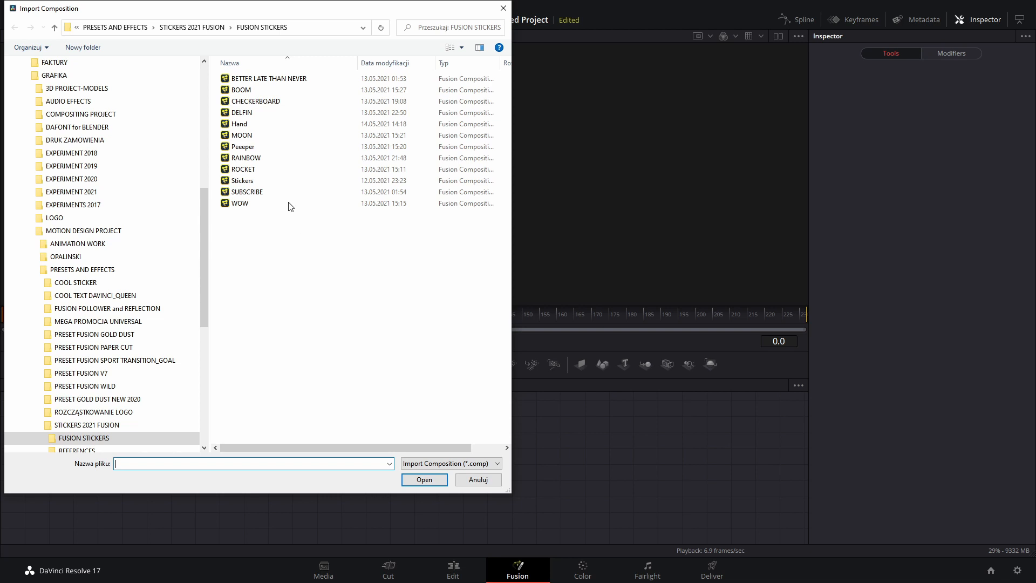
left_click(241, 89)
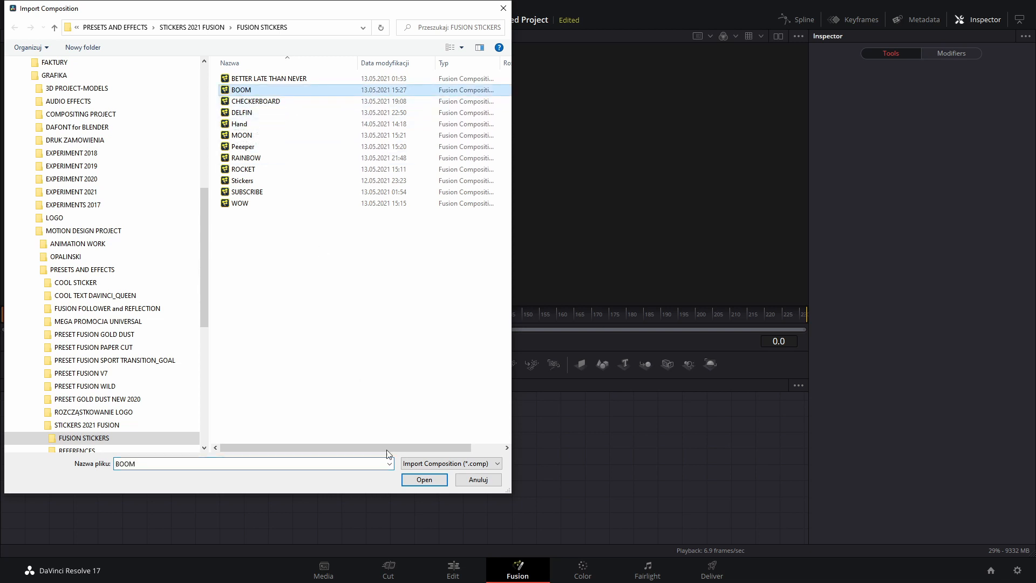
left_click(423, 480)
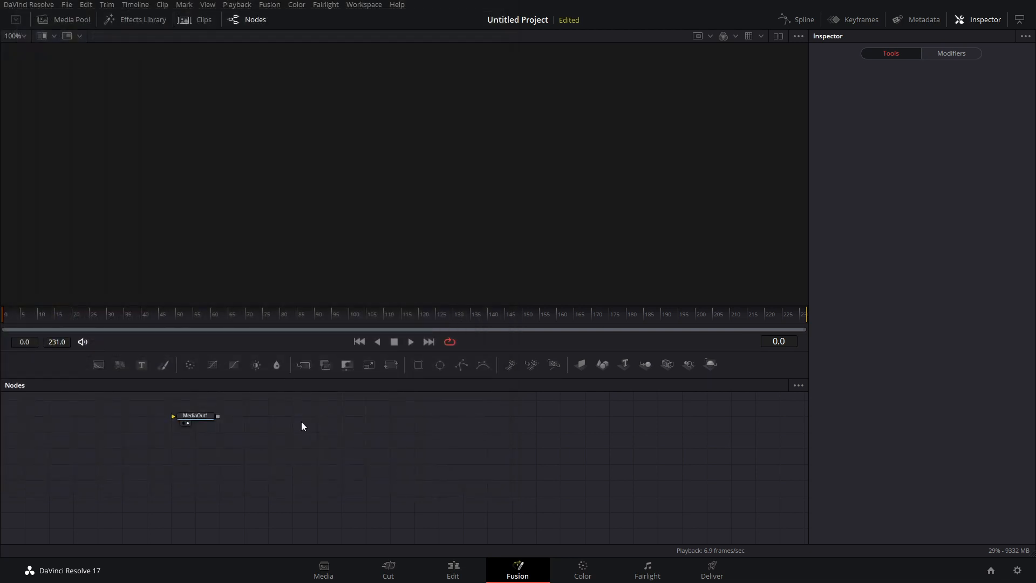
- Add a Media Out node connected after Merge2 and display its output in the viewer
scroll(303, 424, "up", 3)
left_click_drag(390, 461, 422, 454)
key("shift+space")
type("medi")
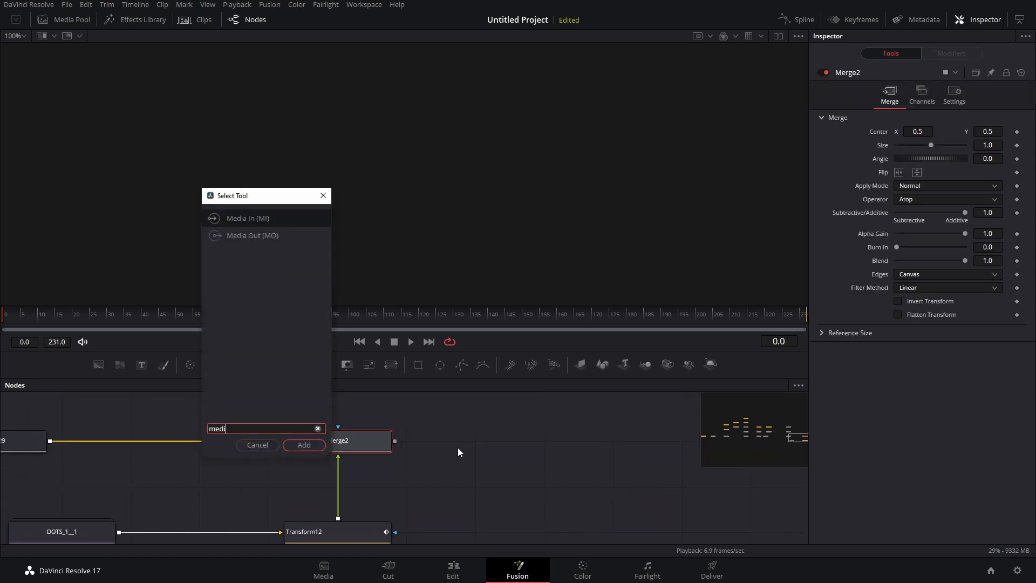
key("Down")
key("Return")
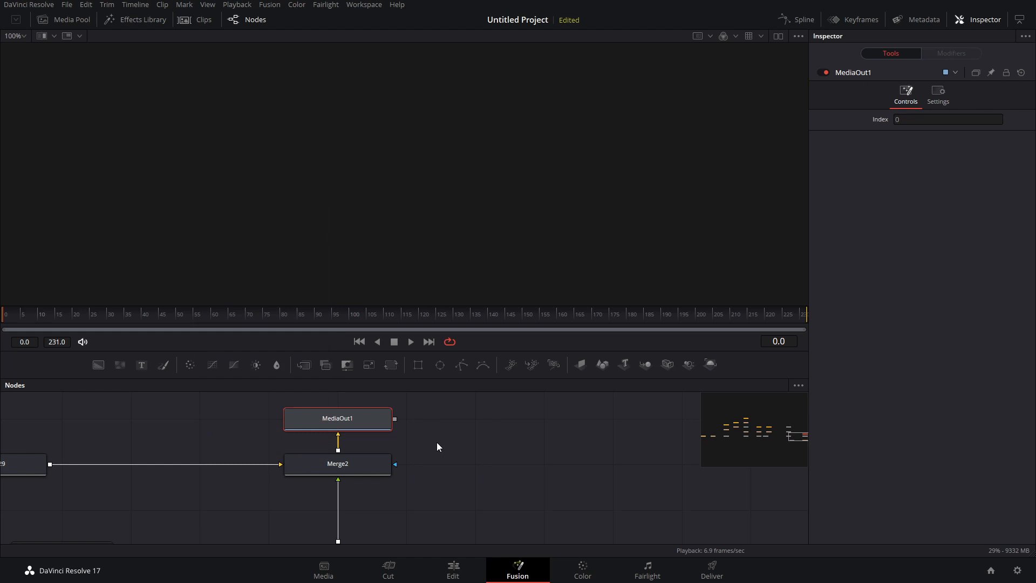
left_click_drag(370, 433, 430, 181)
scroll(317, 419, "down", 4)
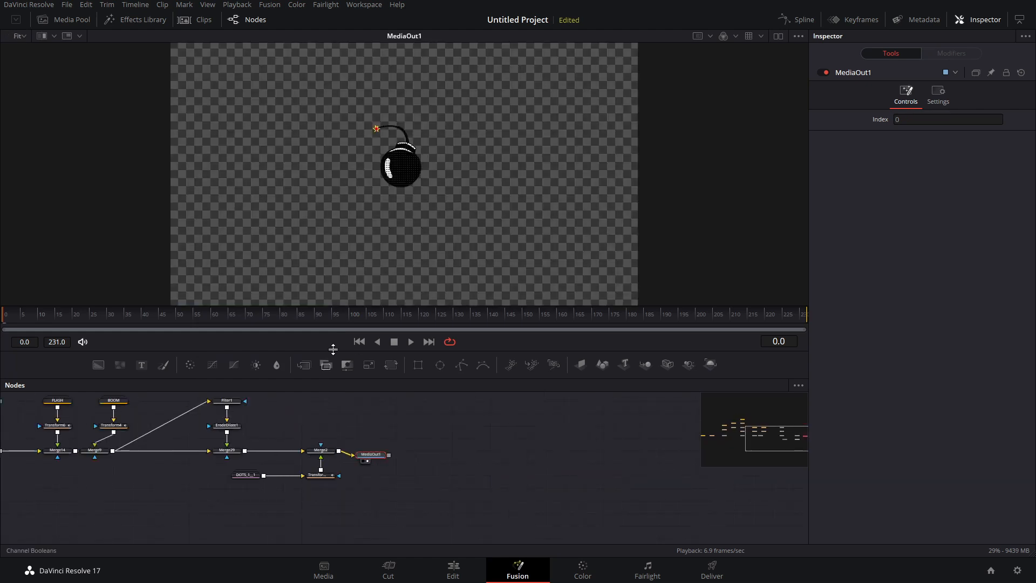
- Play back the BOOM sticker animation and examine the explosion at frame 95 together with its node tree
left_click(410, 343)
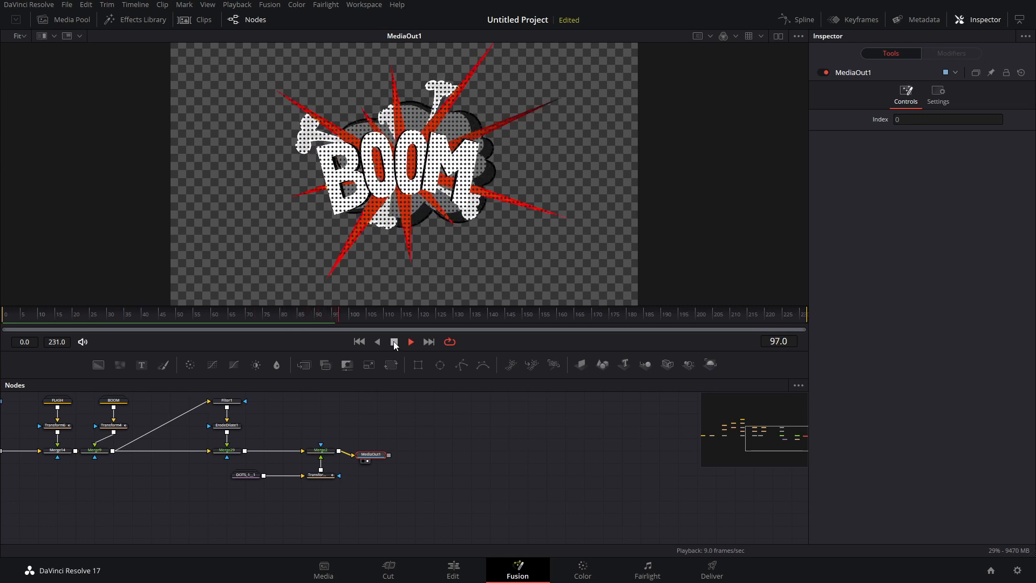
left_click(393, 341)
left_click_drag(54, 388, 310, 424)
left_click_drag(511, 456, 422, 452)
left_click_drag(312, 313, 332, 327)
scroll(465, 476, "up", 2)
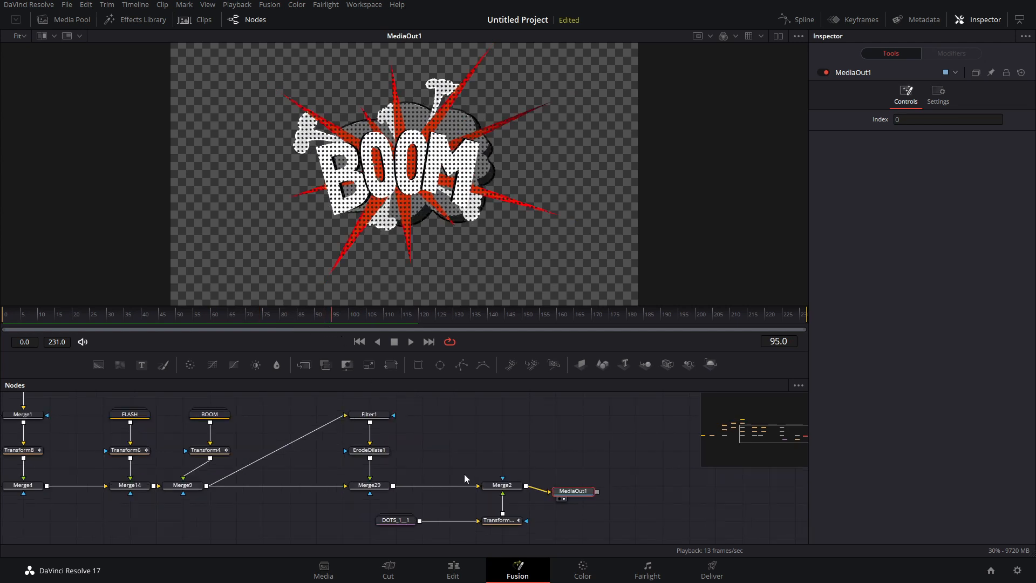
left_click_drag(441, 509, 435, 527)
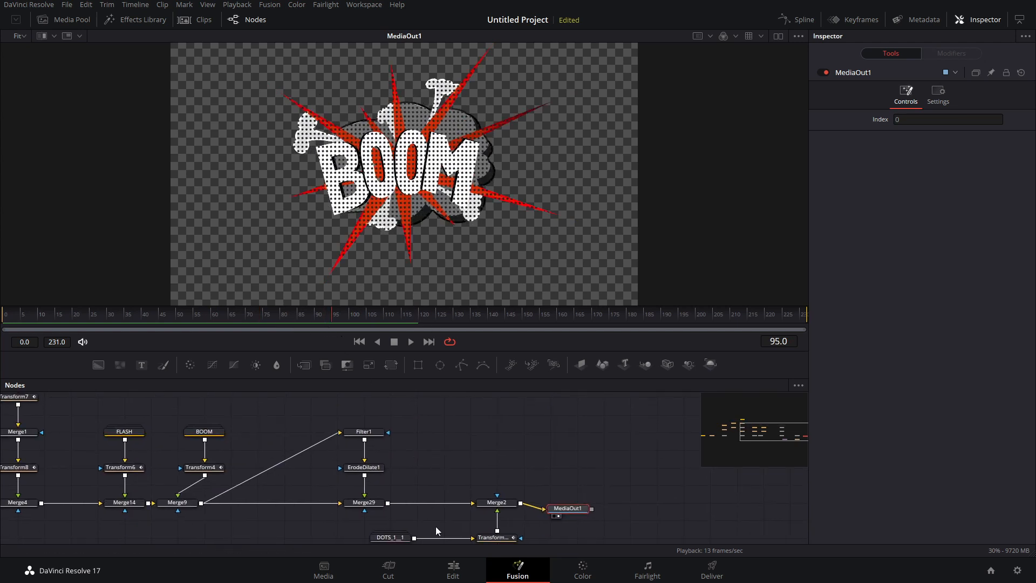
- Review the BOOM sticker over the parking-deck clip on the Edit page and return the playhead to the start
left_click(465, 576)
left_click_drag(338, 388, 219, 398)
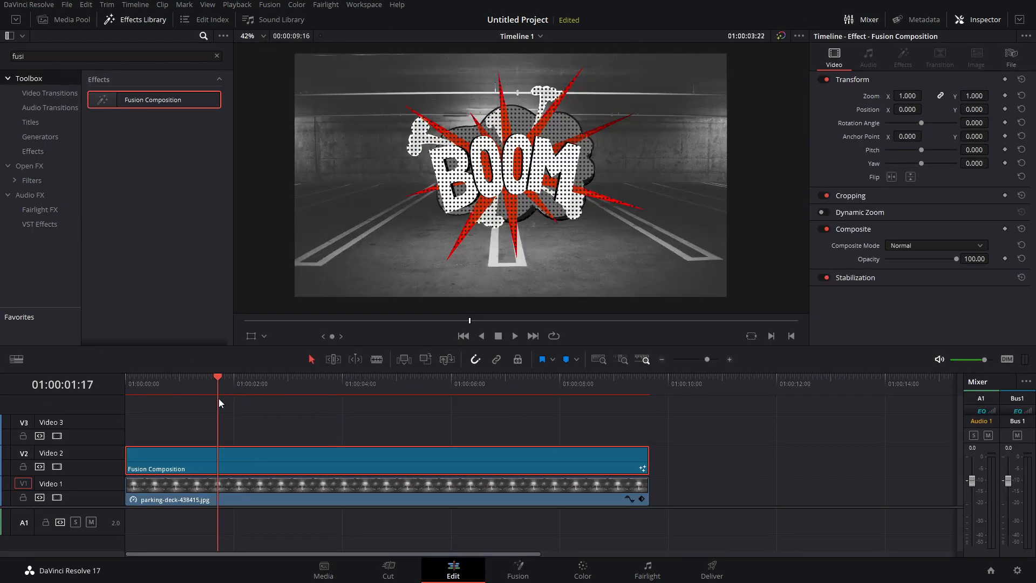
key("space")
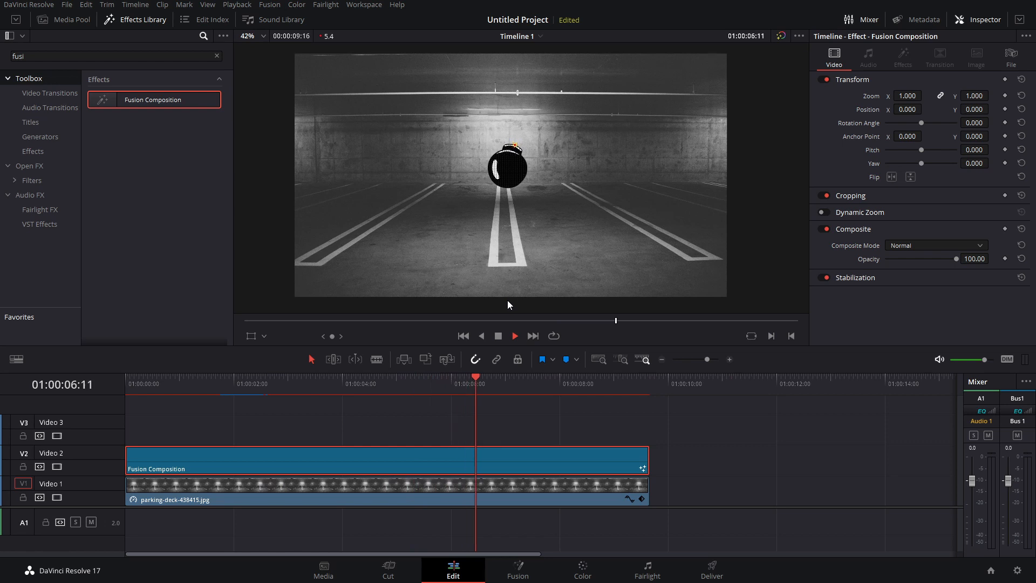
key("space")
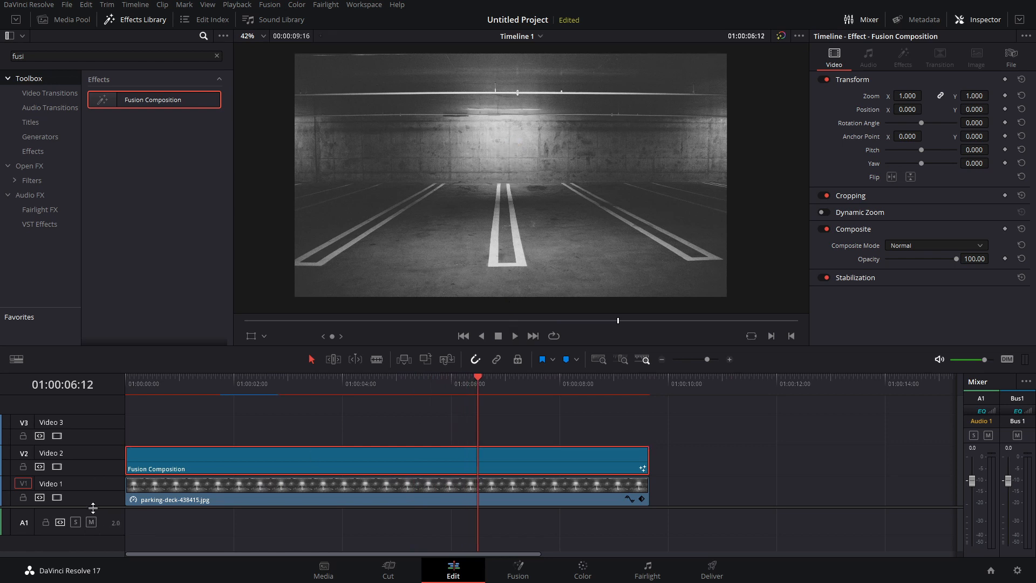
scroll(92, 512, "up", 2)
left_click(285, 384)
left_click(214, 388)
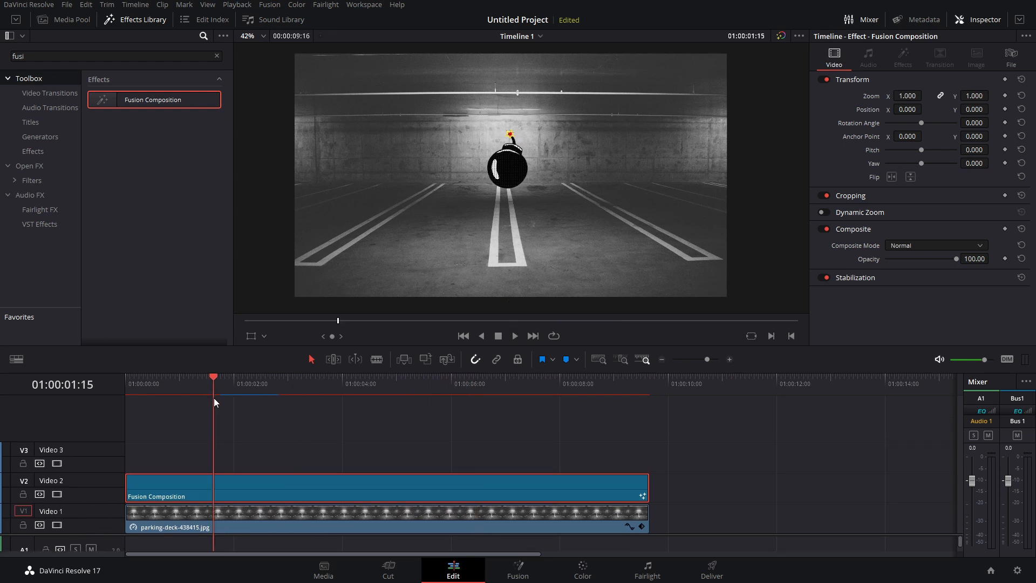
left_click_drag(208, 381, 126, 379)
left_click_drag(131, 108, 257, 431)
key("ctrl+z")
key("ctrl+z")
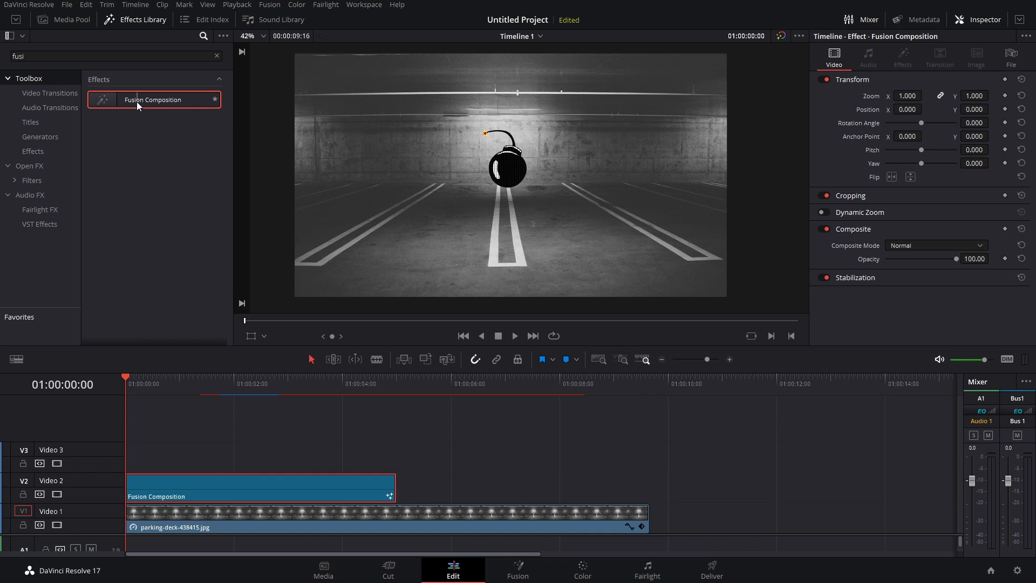
- Extend the Video 2 composition to the parking-deck clip's end and add a Fusion Composition of equal length on Video 3
left_click_drag(398, 485, 650, 488)
left_click_drag(127, 99, 184, 449)
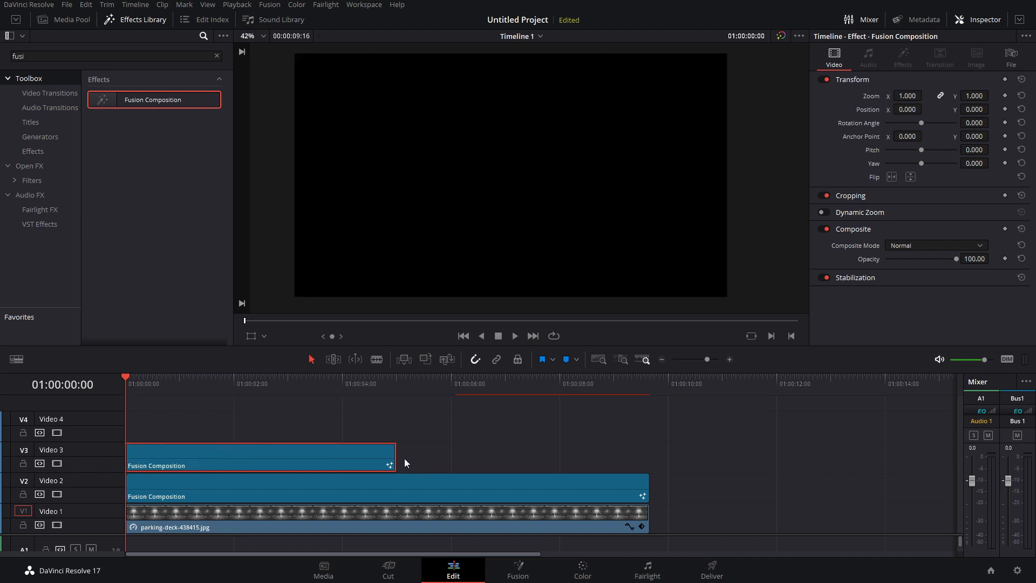
left_click_drag(397, 454, 649, 455)
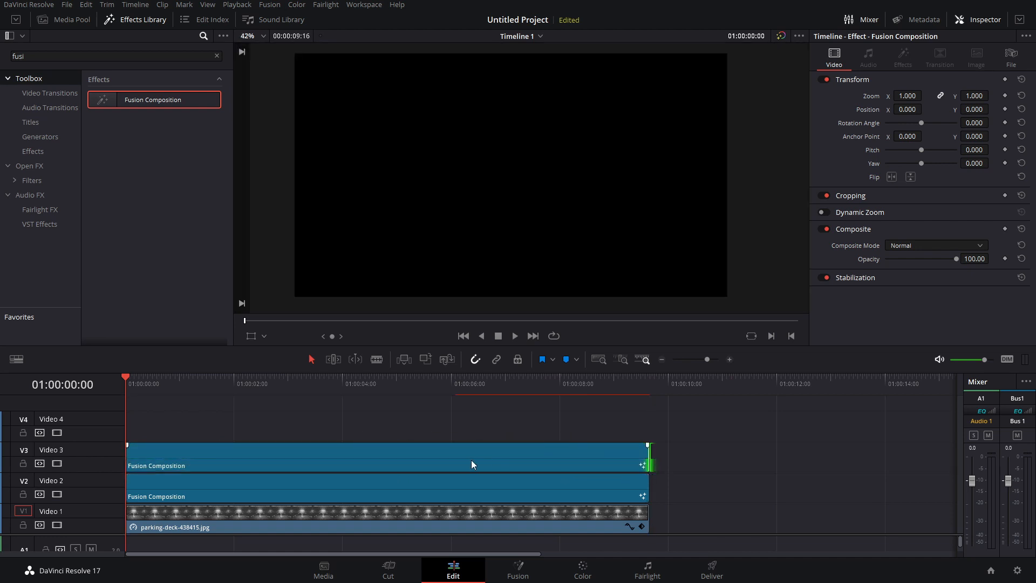
- Open the Video 3 composition on the Fusion page and import BETTER LATE THAN NEVER from the FUSION STICKERS folder
left_click(508, 564)
left_click(67, 4)
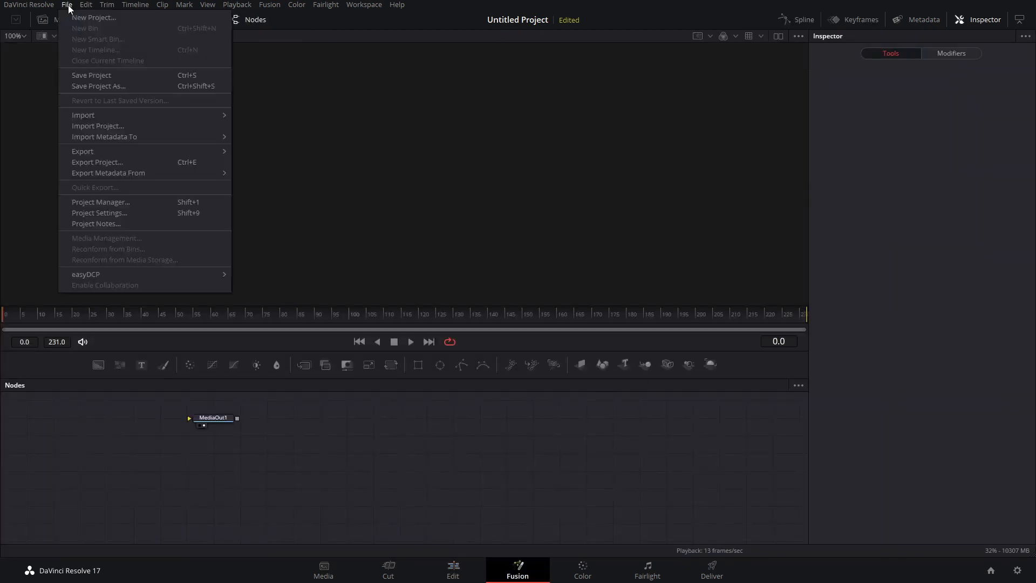
mouse_move(95, 115)
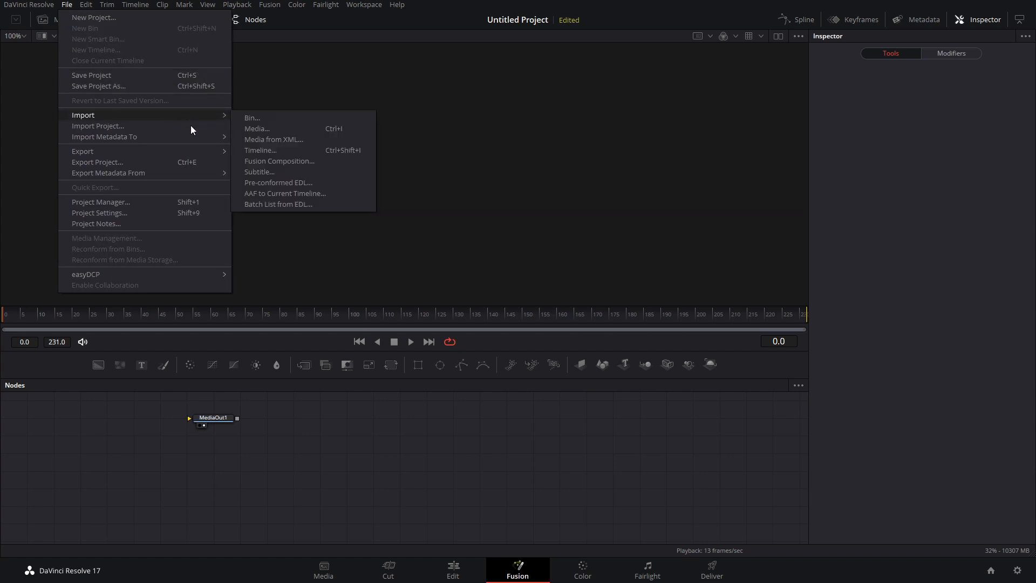
left_click(285, 161)
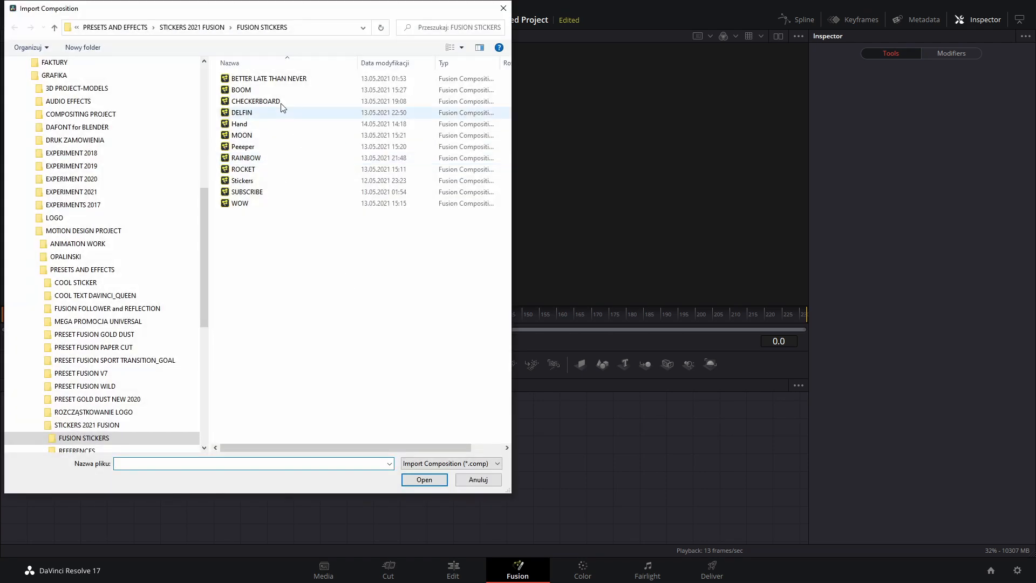
left_click(260, 80)
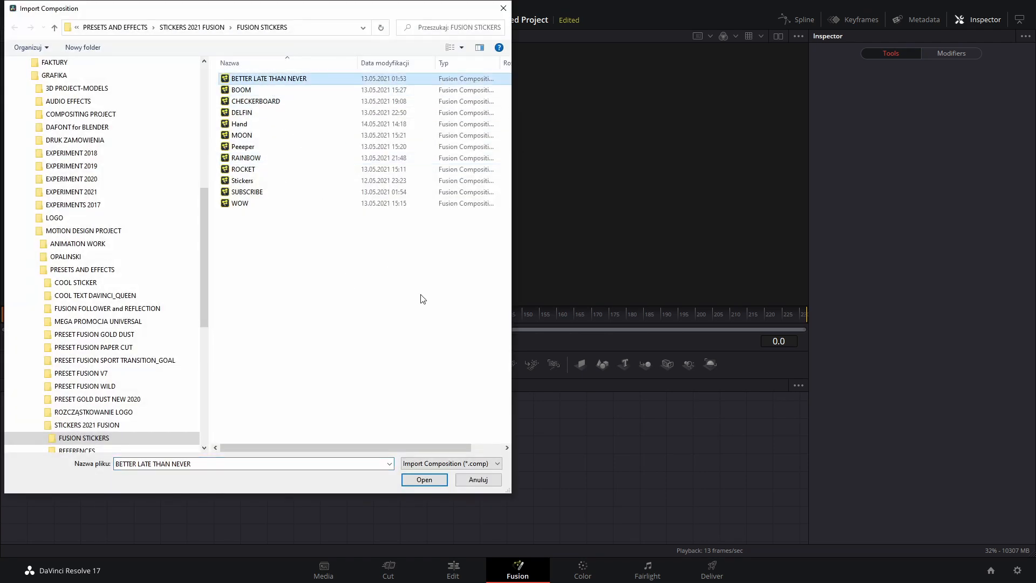
left_click(424, 480)
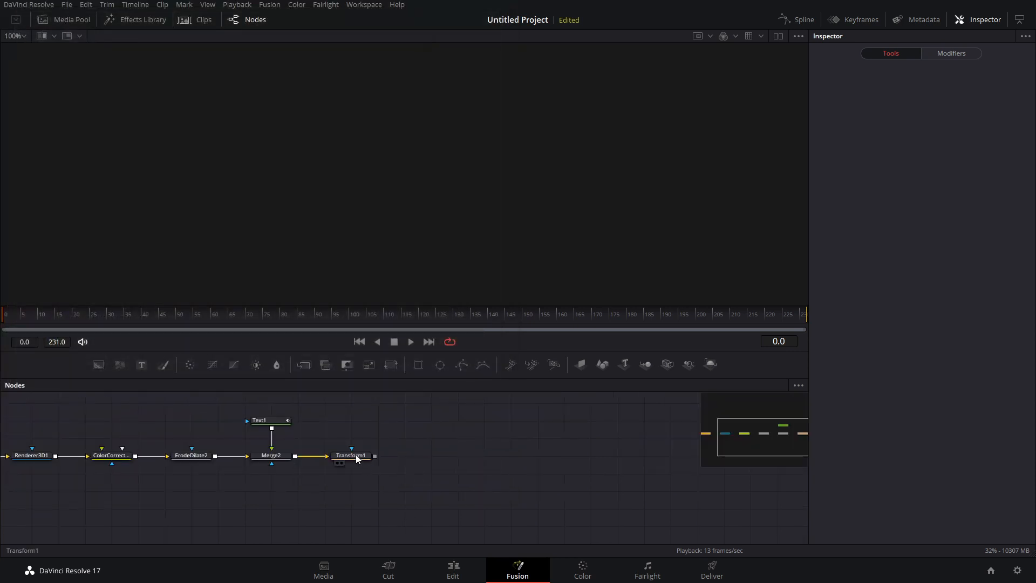
- Preview the Transform1 output, then add a Media Out node and connect Transform1 to it
left_click(411, 342)
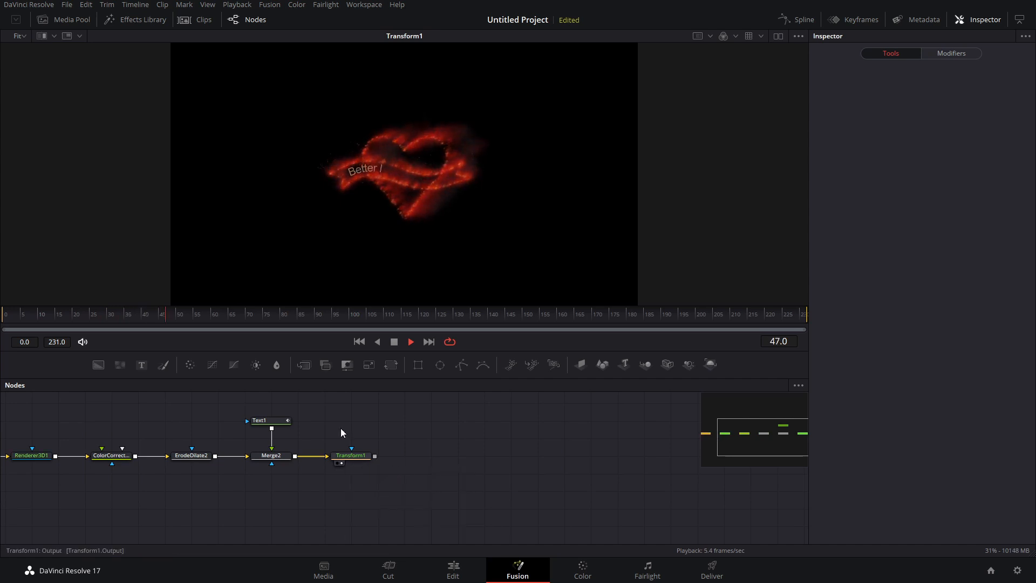
left_click(397, 343)
key("shift+space")
type("media")
key("Down")
key("Return")
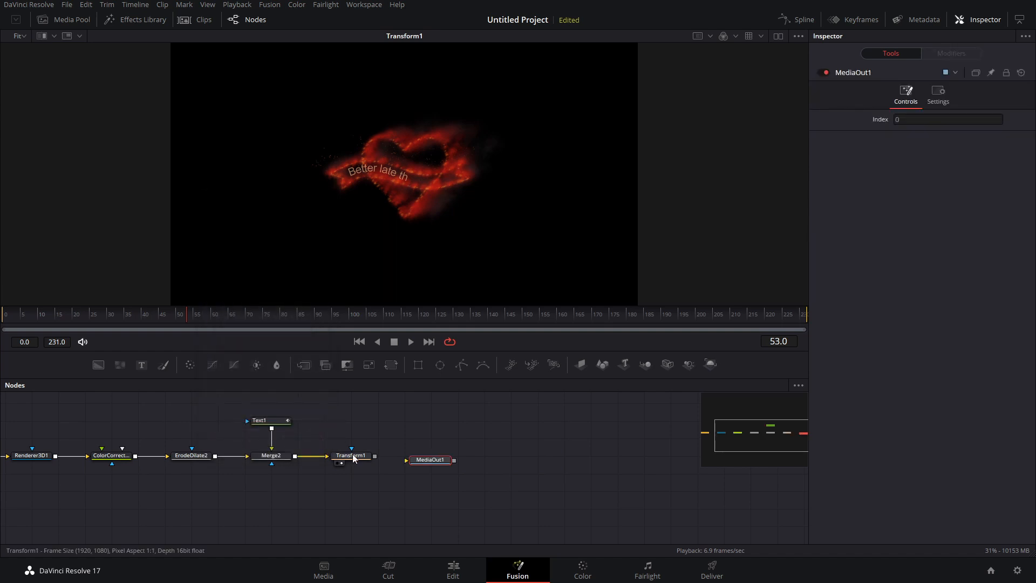
left_click_drag(375, 455, 426, 462)
left_click_drag(390, 405, 439, 413)
left_click_drag(474, 472, 472, 469)
- Play back the MediaOut1 animation from frame 0 and examine the burning heart with its lettering
left_click_drag(193, 315, 3, 314)
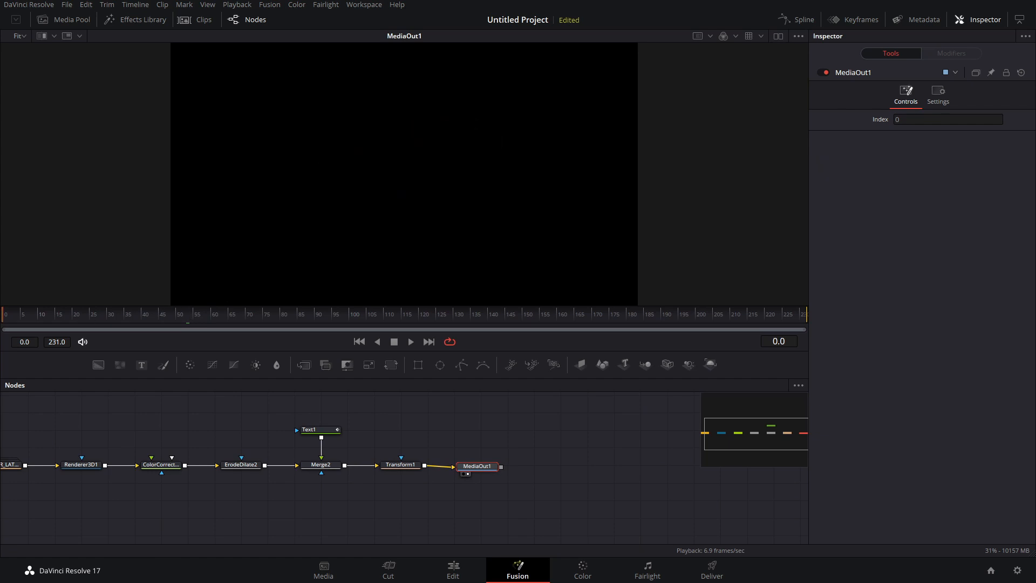
left_click(410, 341)
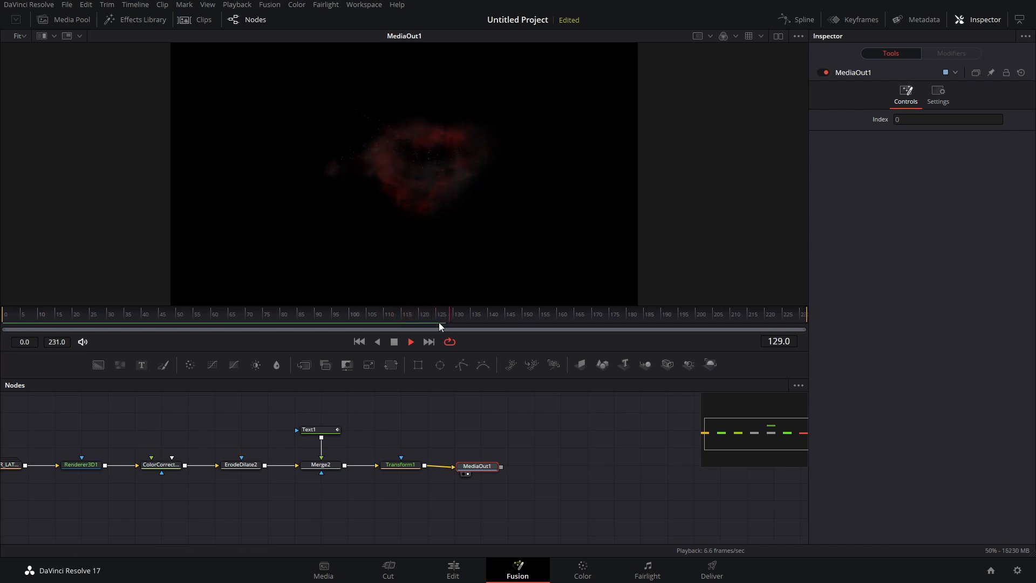
left_click_drag(342, 315, 224, 316)
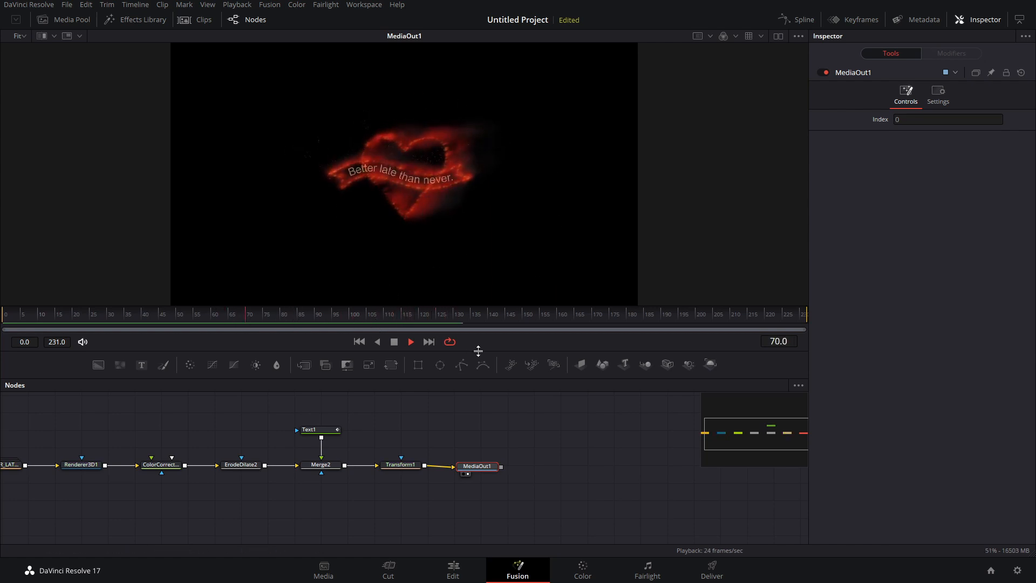
left_click(394, 341)
- Replace the Text1 node's wording with "I LOVE MY WORK", with the playhead at frame 0
scroll(396, 426, "up", 4)
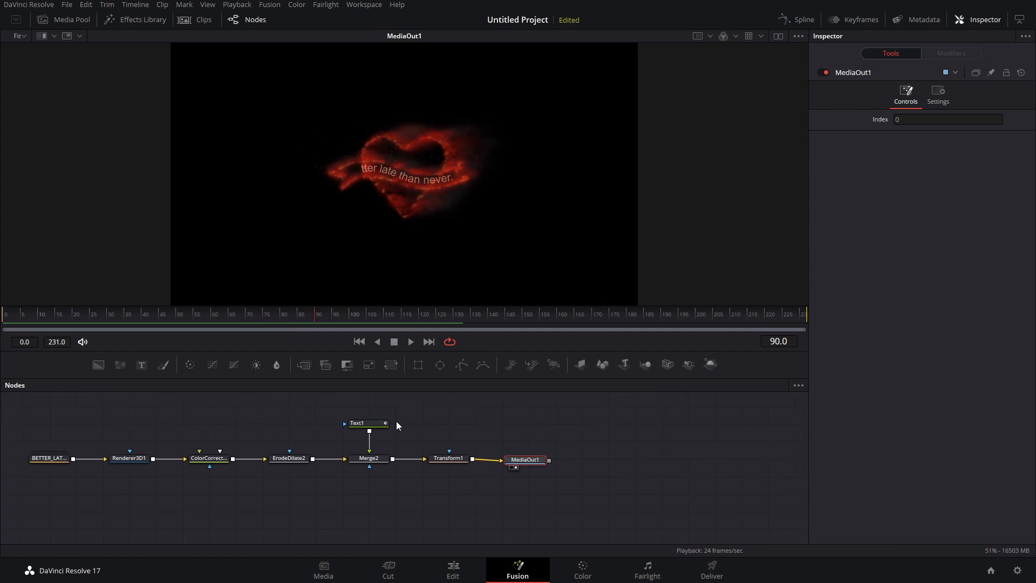
left_click(377, 438)
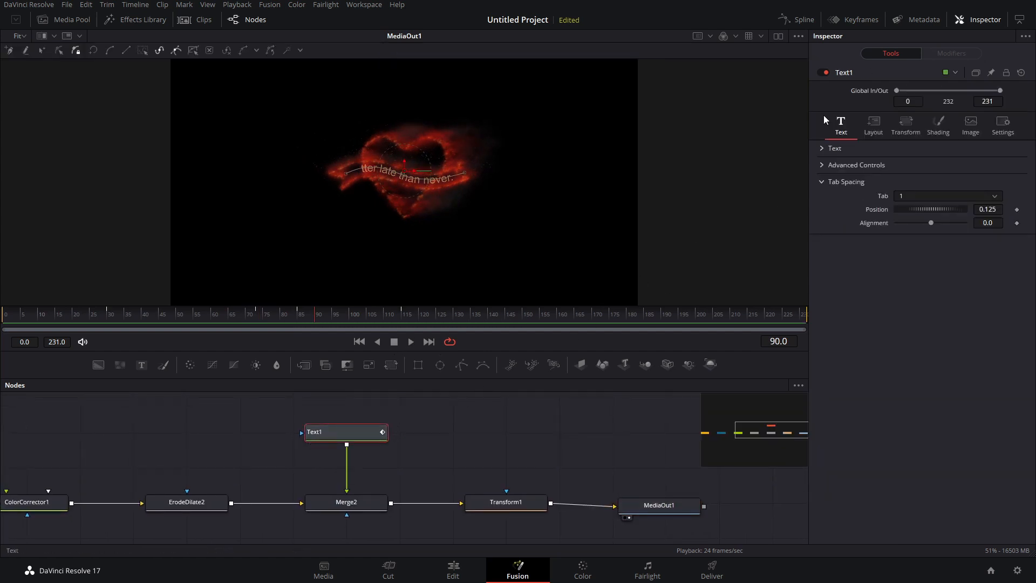
left_click(834, 150)
left_click(918, 177)
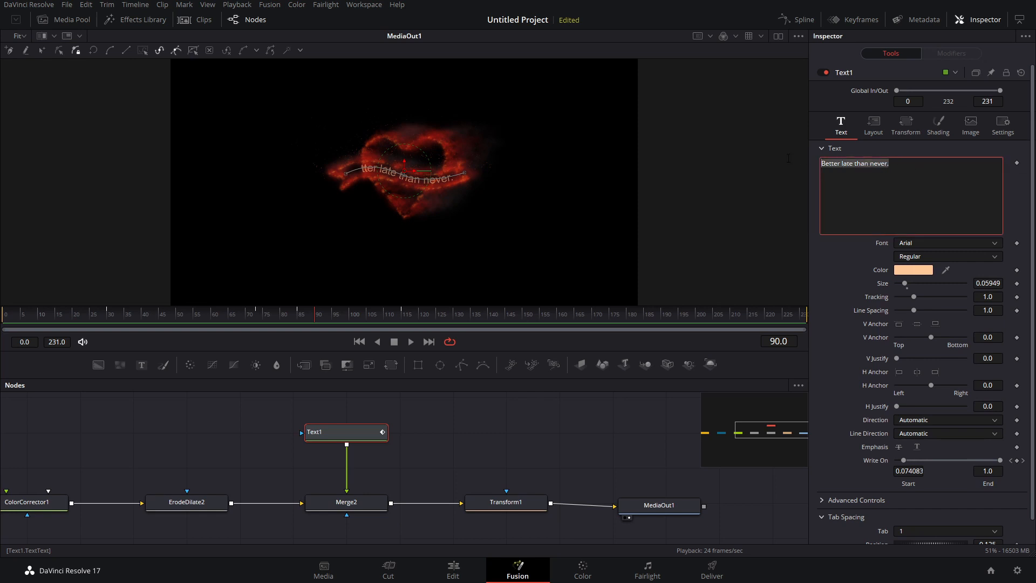
left_click_drag(16, 314, 18, 317)
left_click_drag(48, 328, 2, 330)
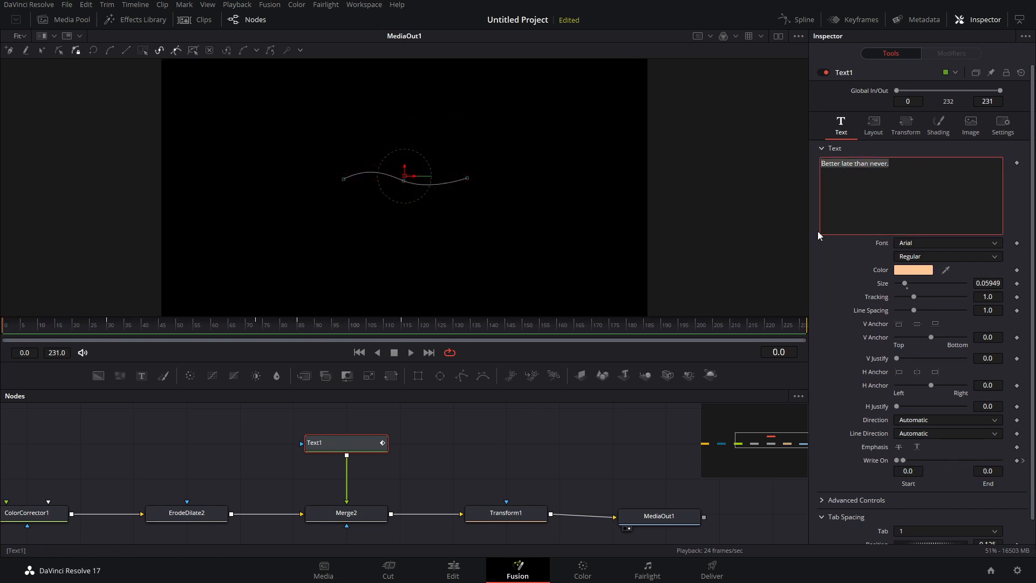
key("BackSpace")
type("I LOVE M")
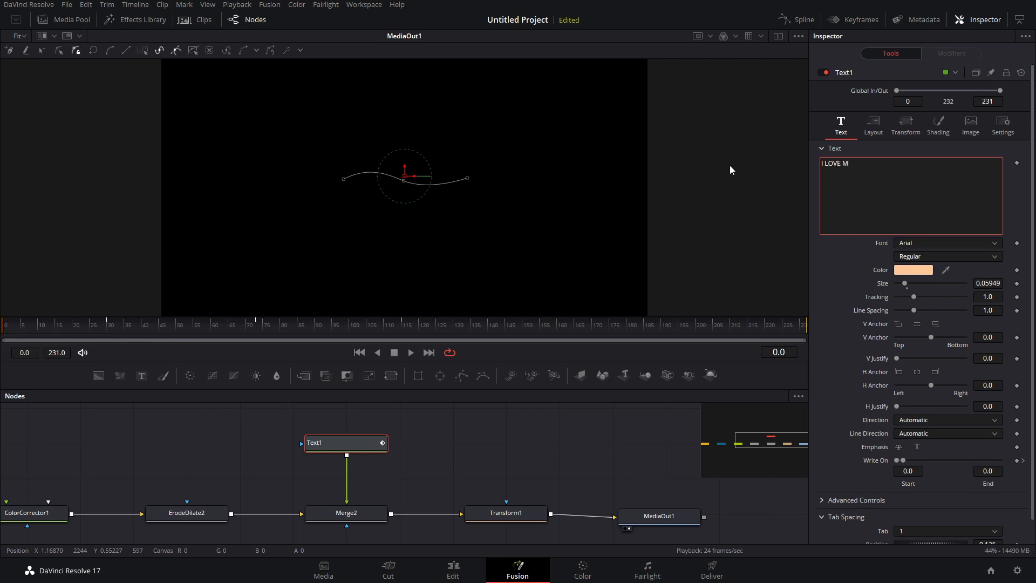
type("Y WORK")
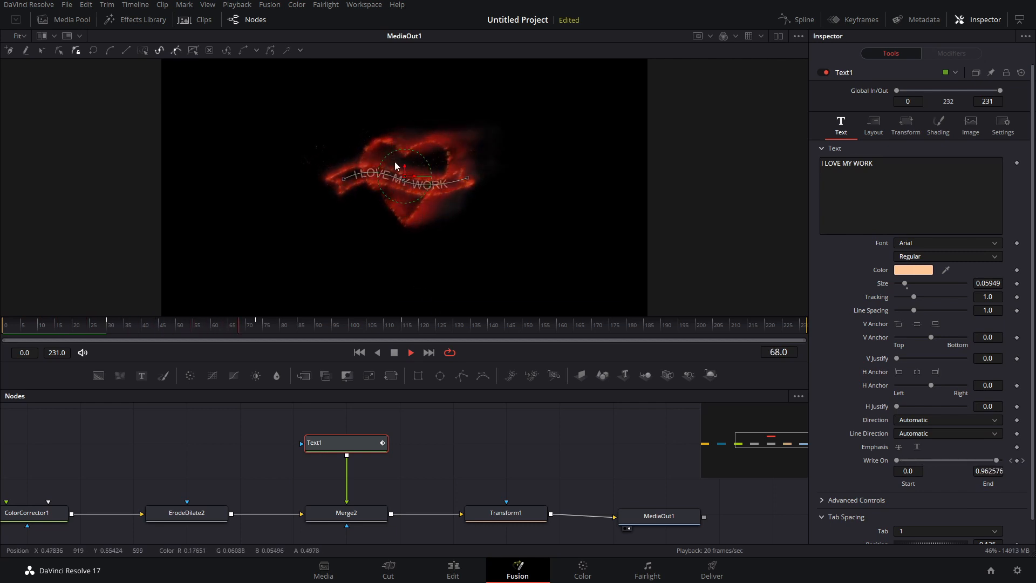
- Stop playback and expand the BETTER_LATE_THAN_NEVER group to inspect the nodes inside it
left_click(394, 354)
left_click_drag(371, 431, 647, 438)
left_click_drag(225, 479, 499, 448)
left_click_drag(286, 473, 516, 464)
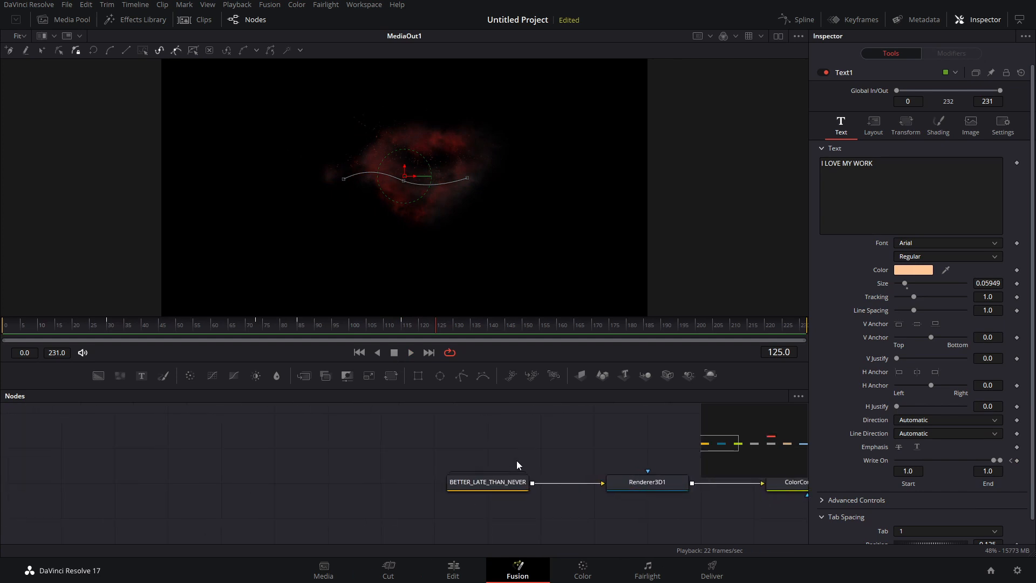
left_click_drag(354, 314, 354, 227)
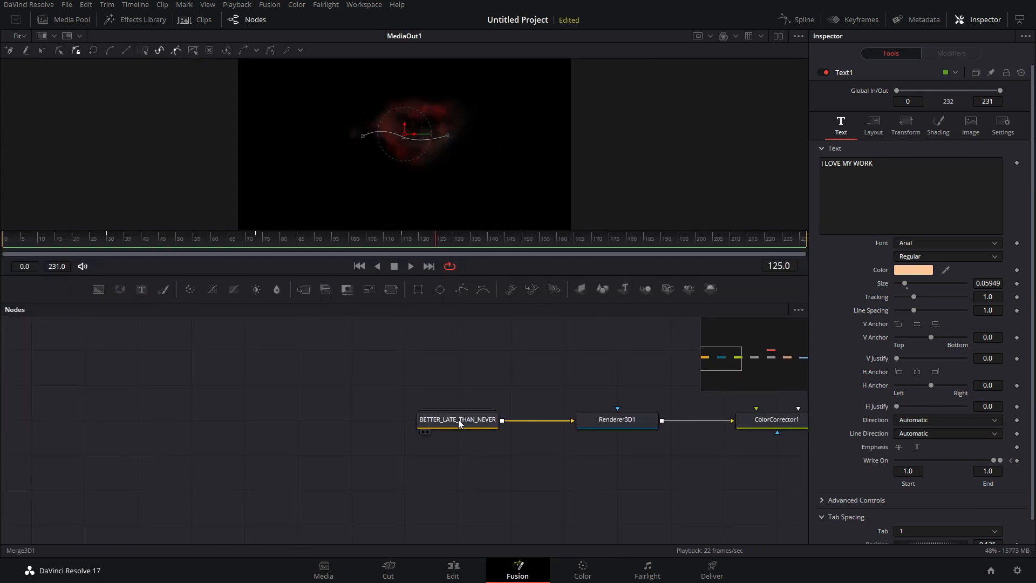
mouse_move(457, 423)
left_mouse_down()
mouse_move(377, 422)
mouse_move(416, 539)
left_mouse_up()
double_click(376, 420)
left_click_drag(365, 409, 440, 494)
left_click_drag(381, 357, 407, 436)
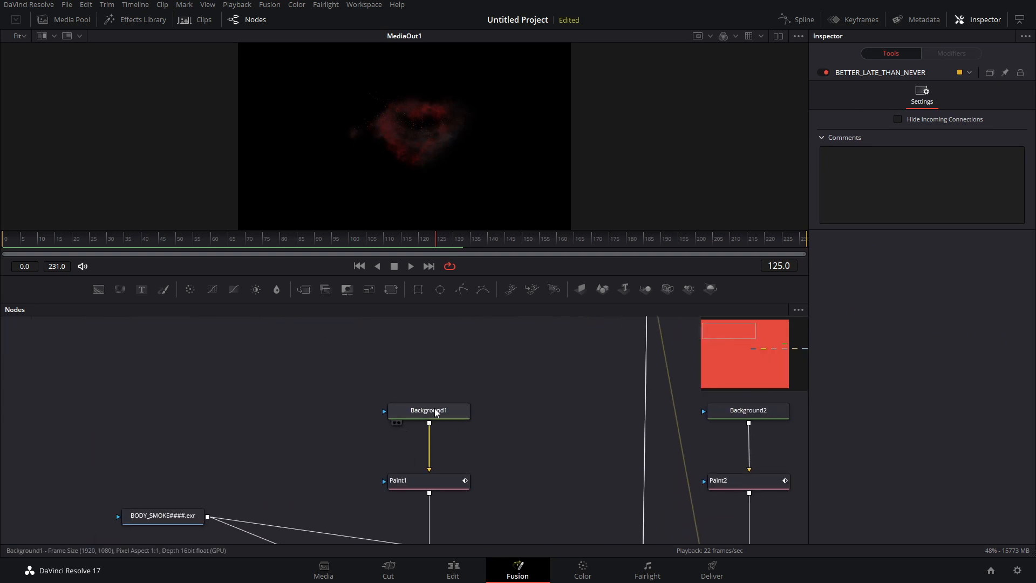
- Move the playhead to frame 39 and preview the Paint1 node's output
left_click_drag(105, 238, 41, 237)
left_click(137, 238)
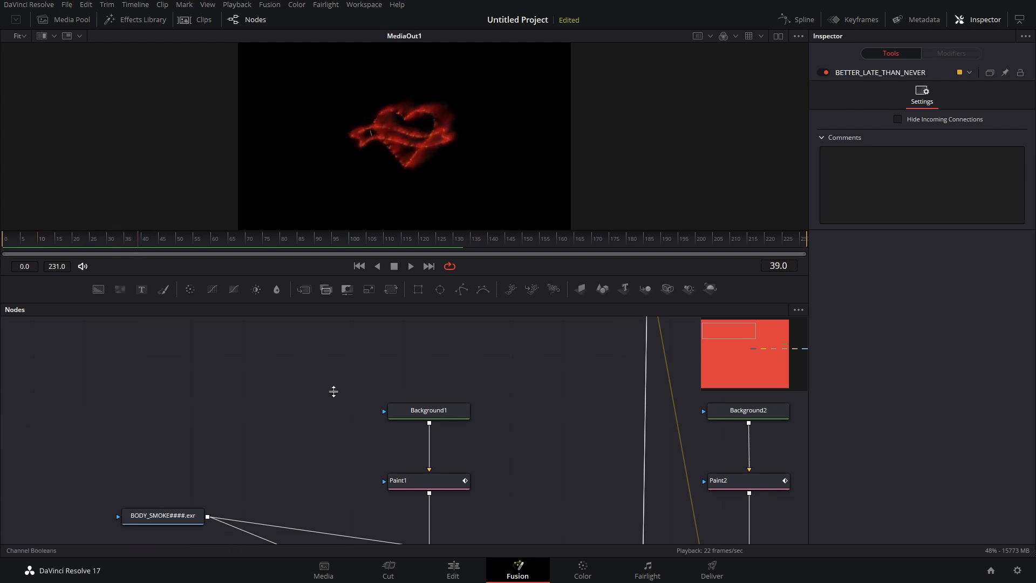
left_click_drag(406, 445, 189, 460)
scroll(375, 444, "down", 3)
left_click_drag(371, 390, 372, 368)
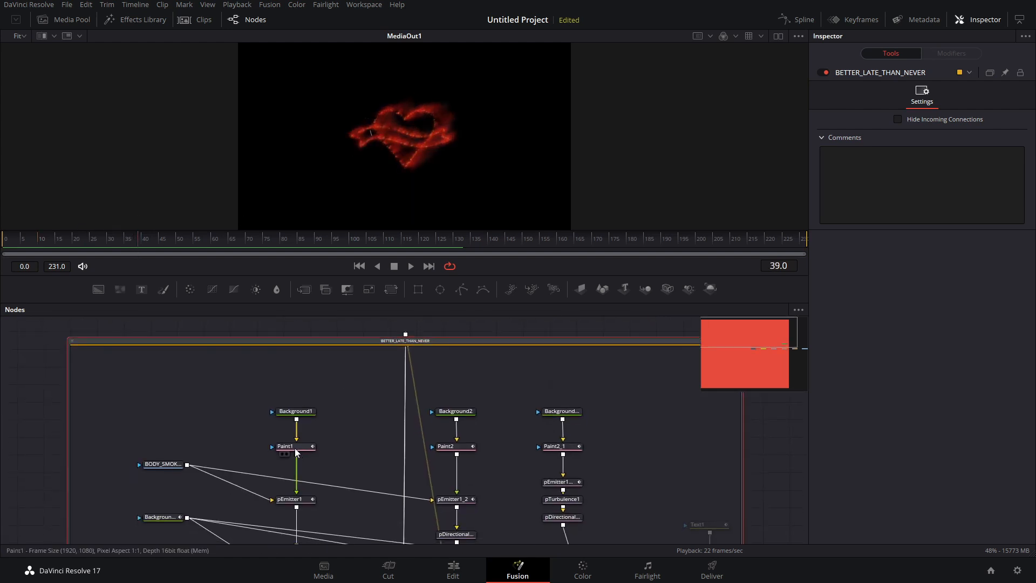
left_click_drag(294, 448, 433, 118)
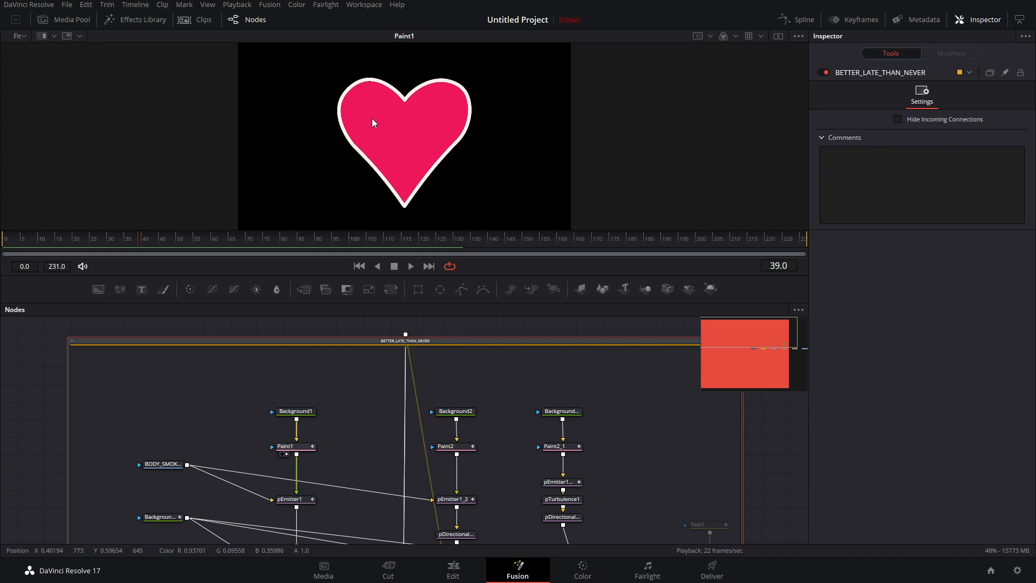
- Examine the Region and Style settings of the pEmitter1 node below Paint1
scroll(397, 348, "down", 3)
left_click(298, 446)
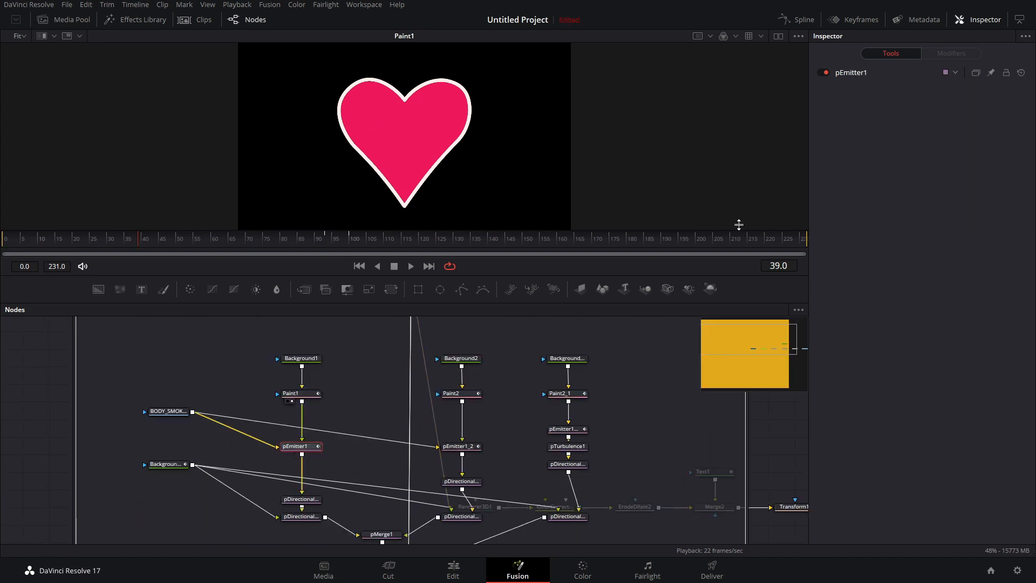
left_click(853, 74)
left_click(956, 98)
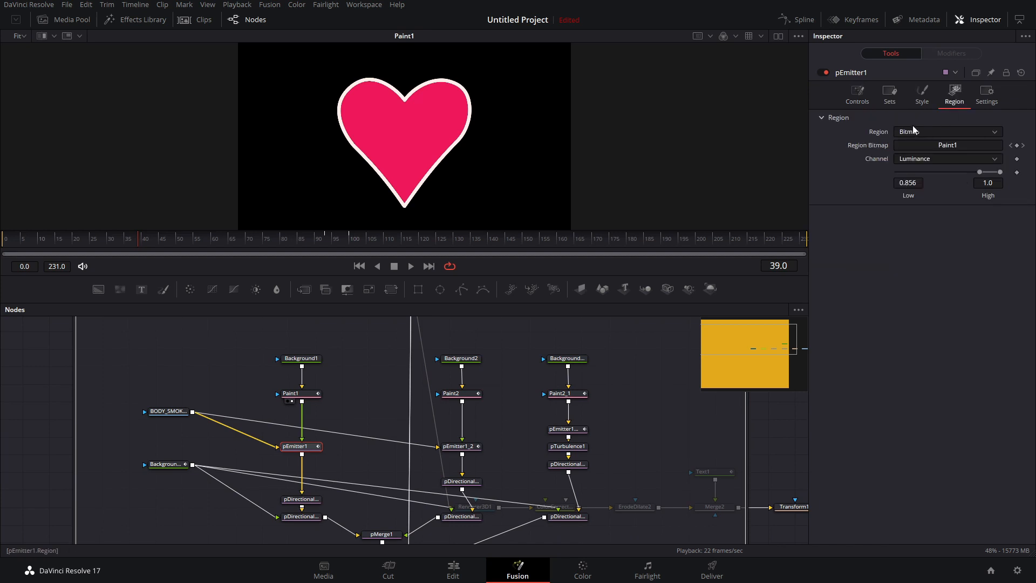
left_click(922, 93)
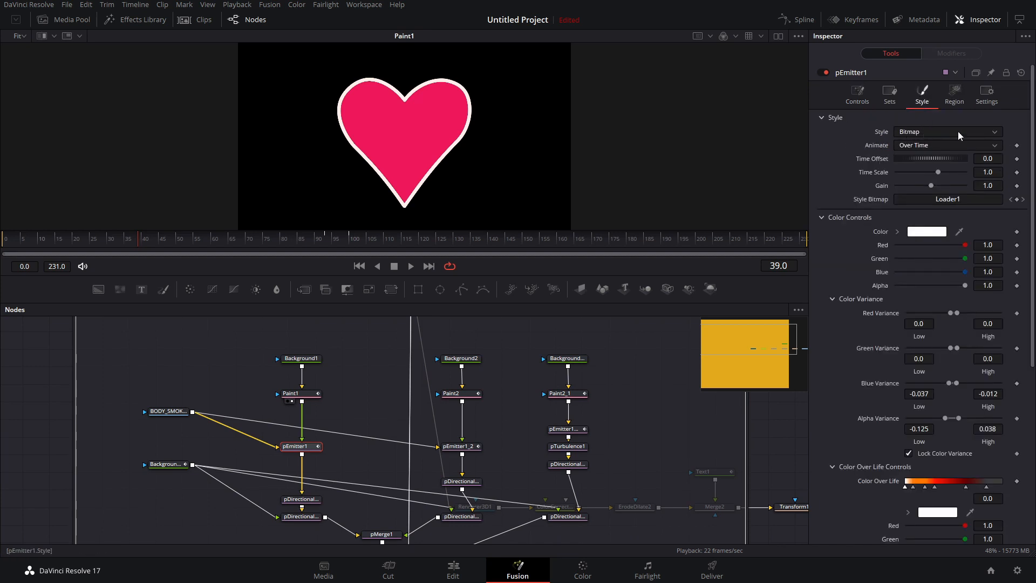
left_click(954, 93)
left_click(917, 103)
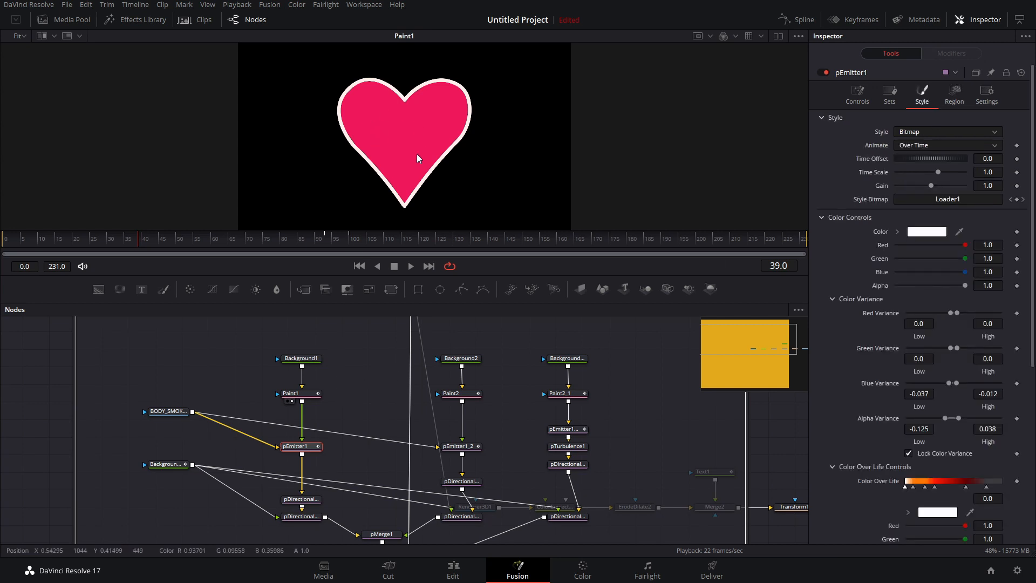
- Add a Background node in the empty space beside Background1 inside the group
left_click_drag(328, 386, 464, 439)
left_click(364, 394)
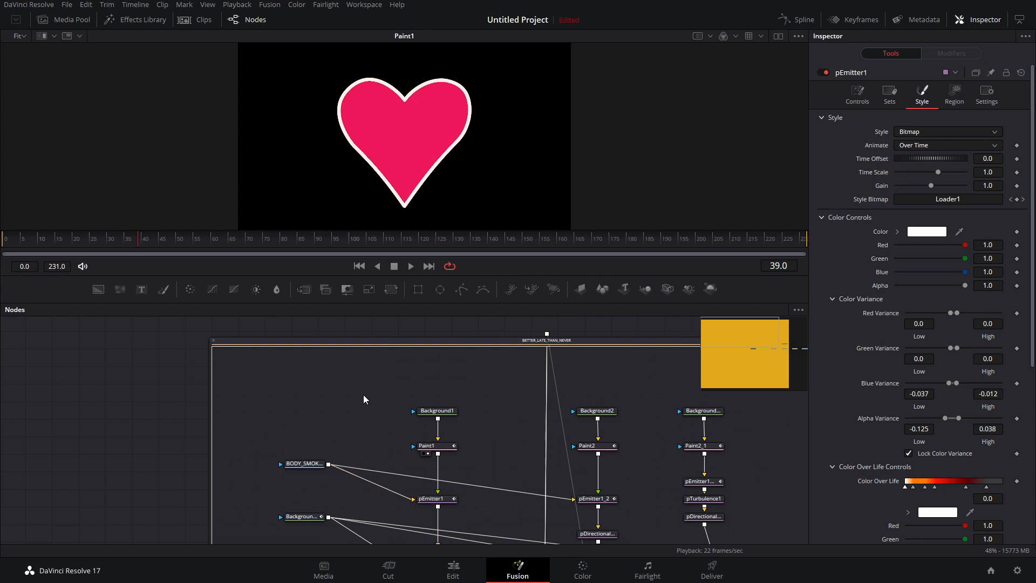
key("shift+space")
type("back")
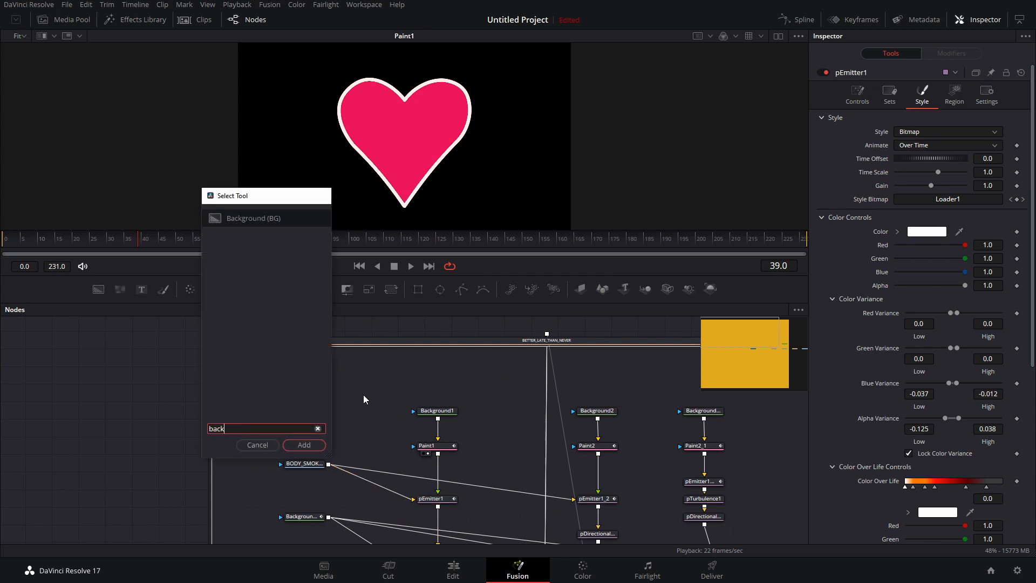
key("Return")
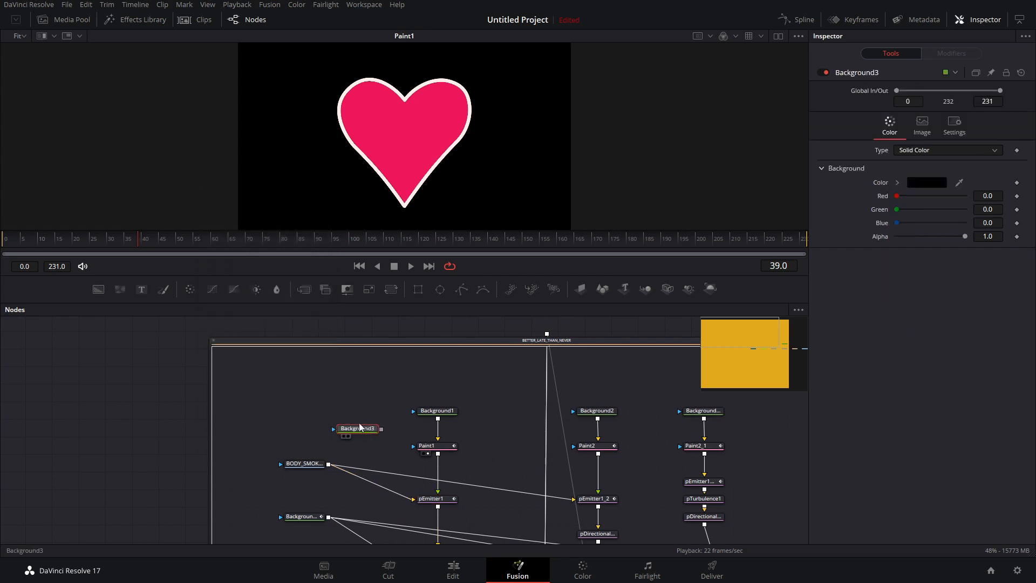
- Add a Paint node next to the new Background3 node
scroll(355, 430, "up", 2)
left_click(355, 390)
key("shift+space")
type("pai")
key("Return")
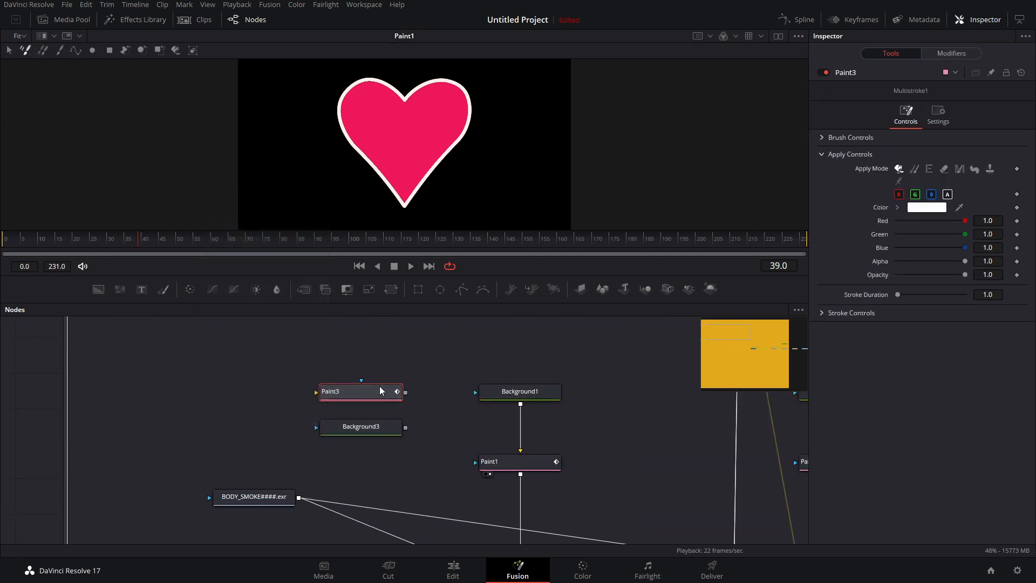
- Set Background3's alpha to 0, connect it into Paint3 placed below it, and preview Paint3
left_click_drag(360, 426, 371, 358)
key("1")
left_click_drag(962, 236, 896, 236)
left_click_drag(362, 395, 361, 429)
mouse_move(387, 349)
left_mouse_down()
mouse_move(334, 419)
mouse_move(388, 383)
mouse_move(362, 433)
left_mouse_up()
left_click(399, 389)
left_click(364, 430)
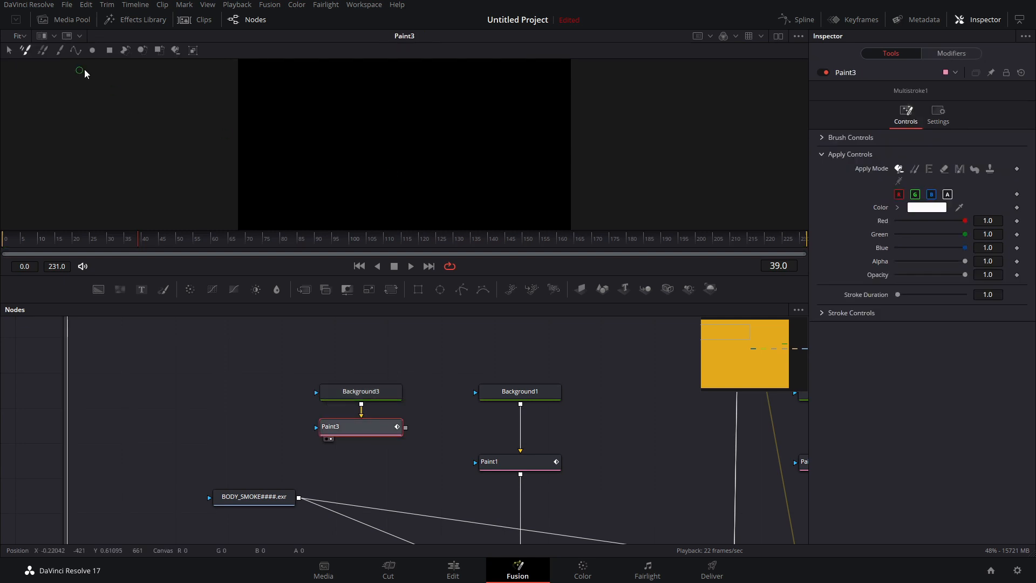
- Draw a closed triangular polyline stroke around the middle of the Paint3 canvas
left_click(401, 96)
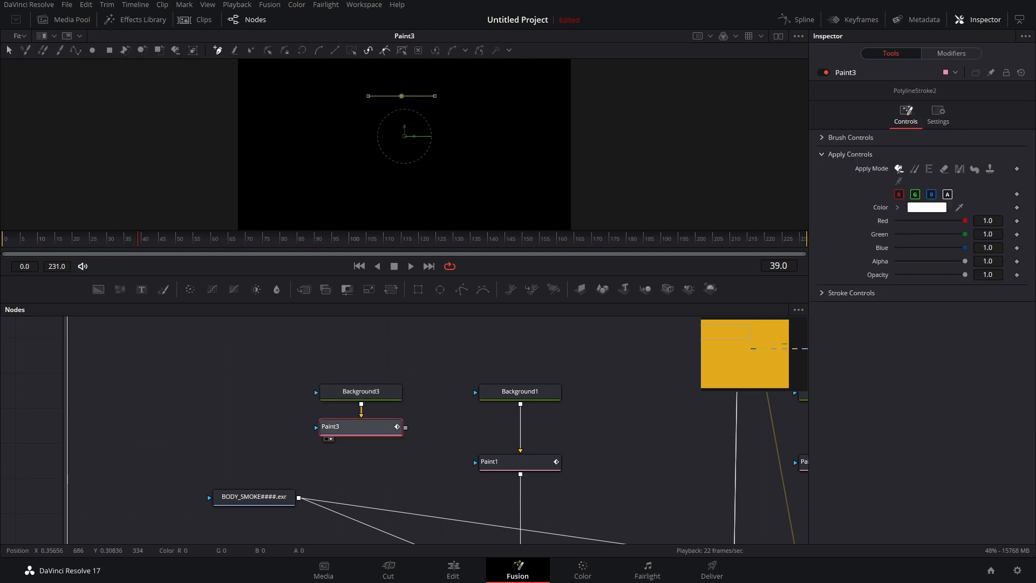
left_click(332, 179)
left_click(479, 173)
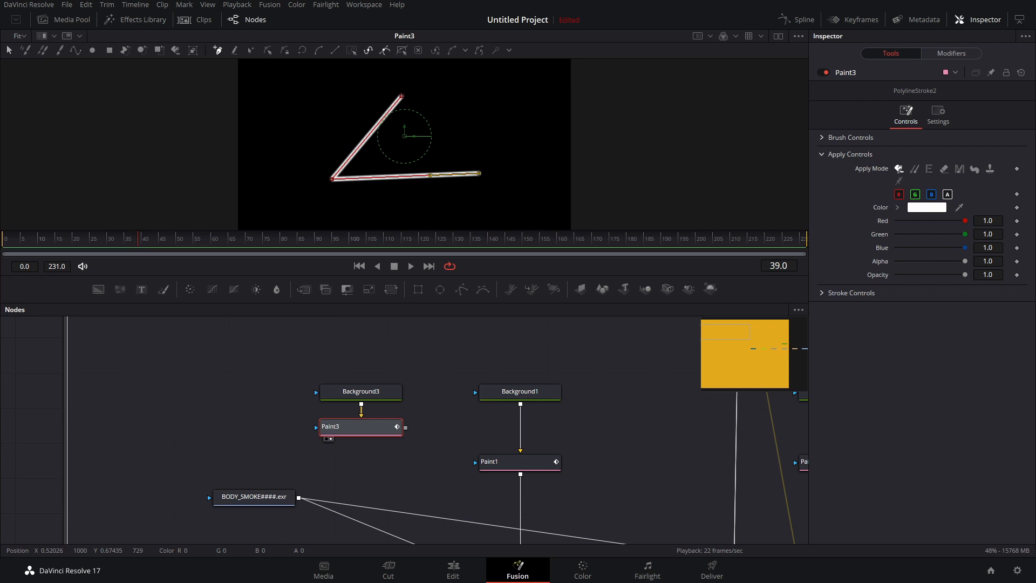
left_click(401, 96)
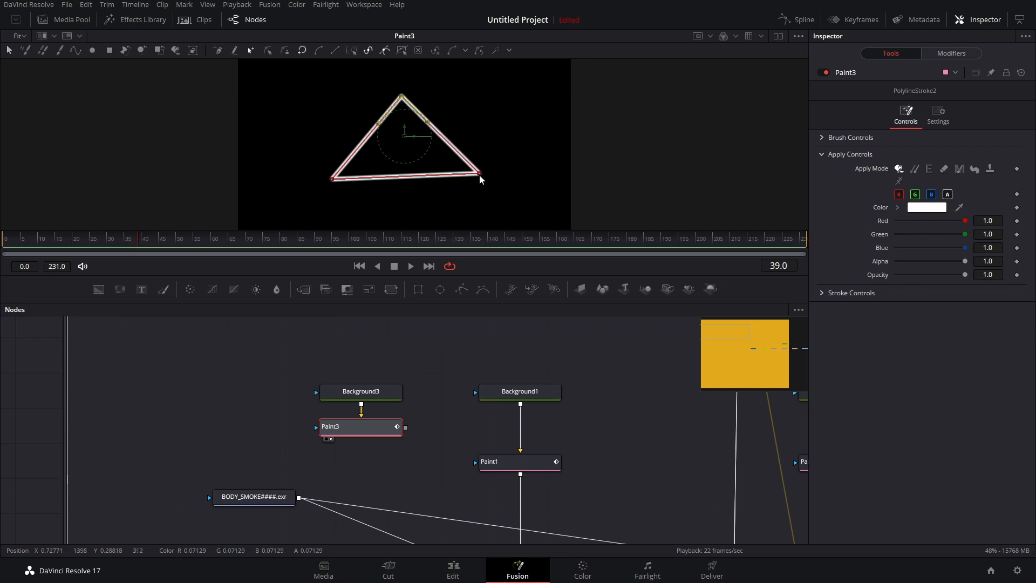
- Disconnect Paint1 from pEmitter1 and connect Paint3's output to pEmitter1 in its place
left_click_drag(560, 514, 486, 473)
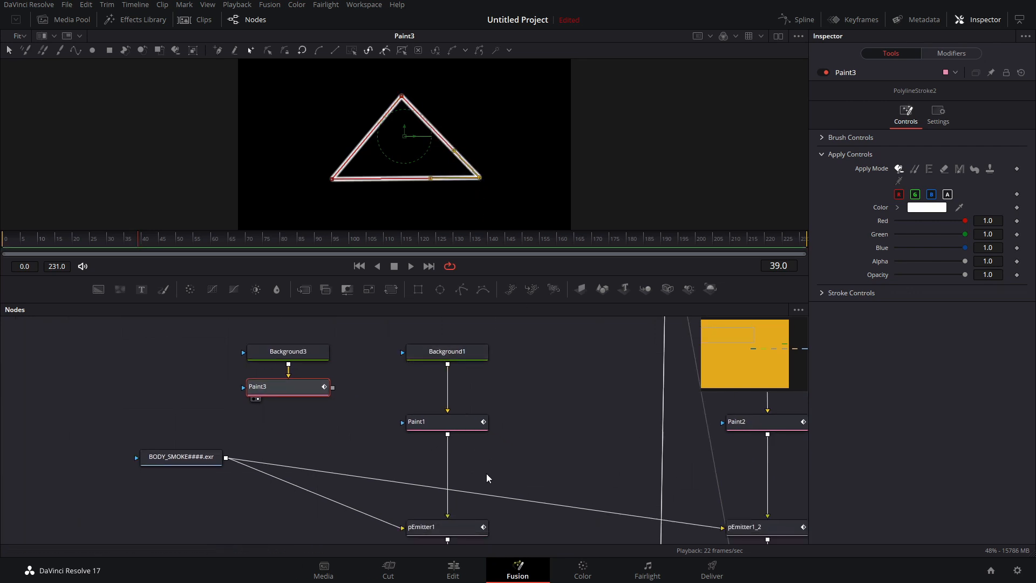
left_click(447, 487)
mouse_move(335, 387)
left_mouse_down()
mouse_move(374, 457)
mouse_move(373, 424)
mouse_move(448, 528)
left_mouse_up()
- Preview MediaOut1 and play it from frame 0 to examine the burning triangle animation
left_click_drag(496, 460, 390, 452)
scroll(390, 452, "down", 4)
mouse_move(785, 513)
left_mouse_down()
mouse_move(431, 450)
mouse_move(419, 439)
mouse_move(381, 173)
left_mouse_up()
left_click_drag(384, 230, 410, 330)
left_click_drag(98, 335, 3, 335)
key("space")
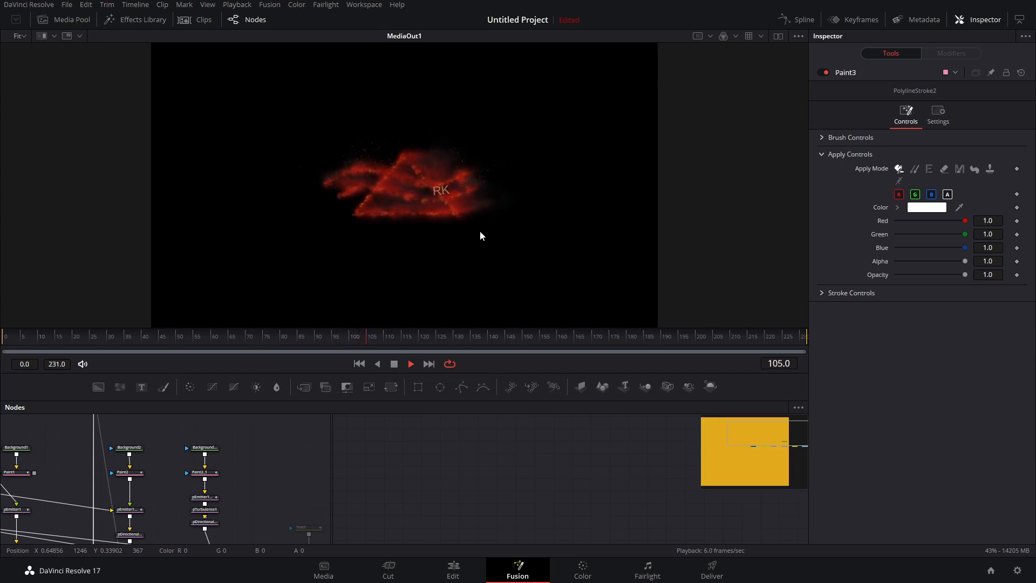
key("space")
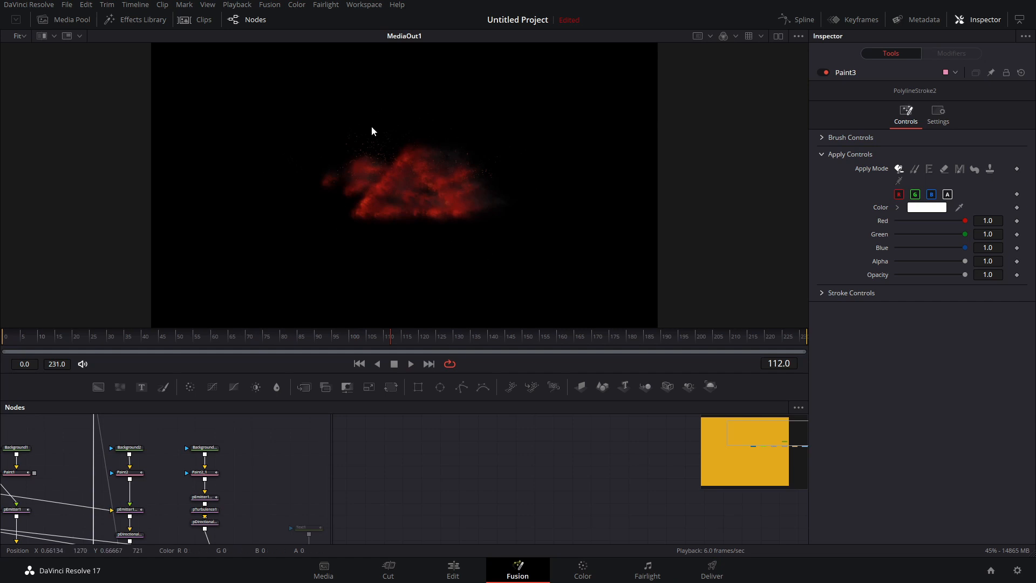
left_click(4, 337)
key("space")
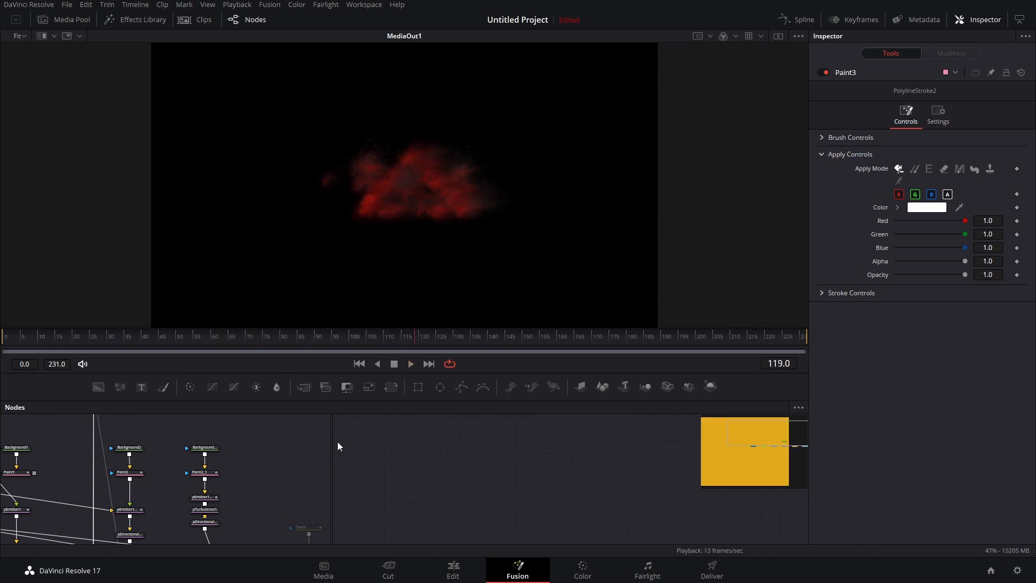
left_click_drag(372, 479, 776, 470)
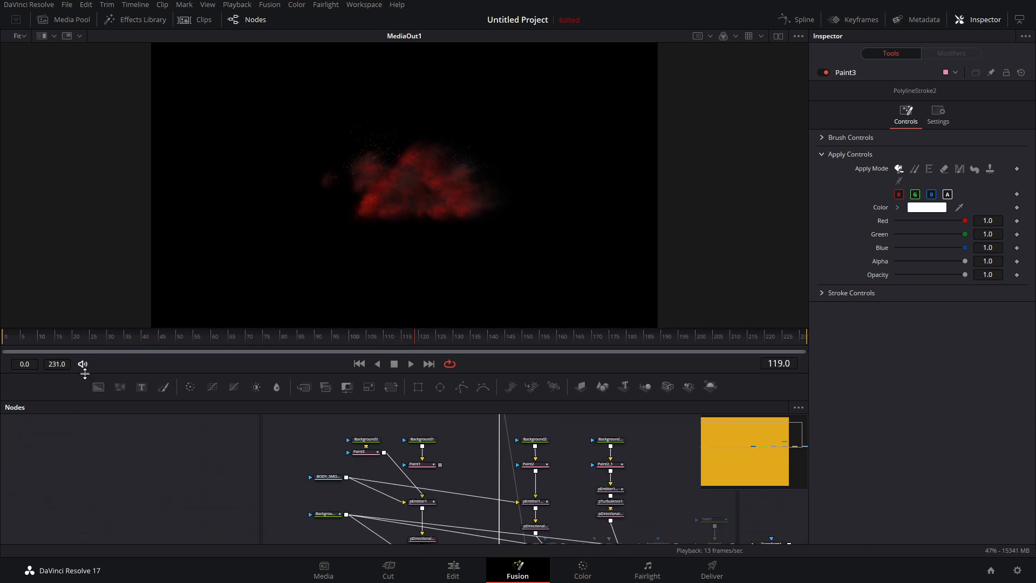
- On the Edit page, replace the Video 3 clip with a new Fusion Composition spanning the full length of the clips below
left_click(453, 570)
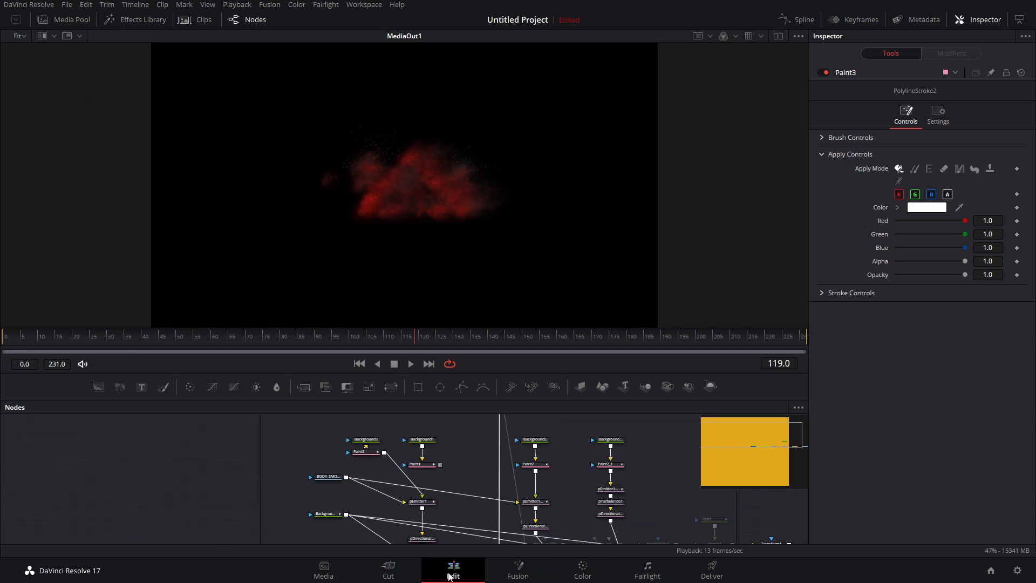
left_click_drag(259, 447, 578, 456)
key("Delete")
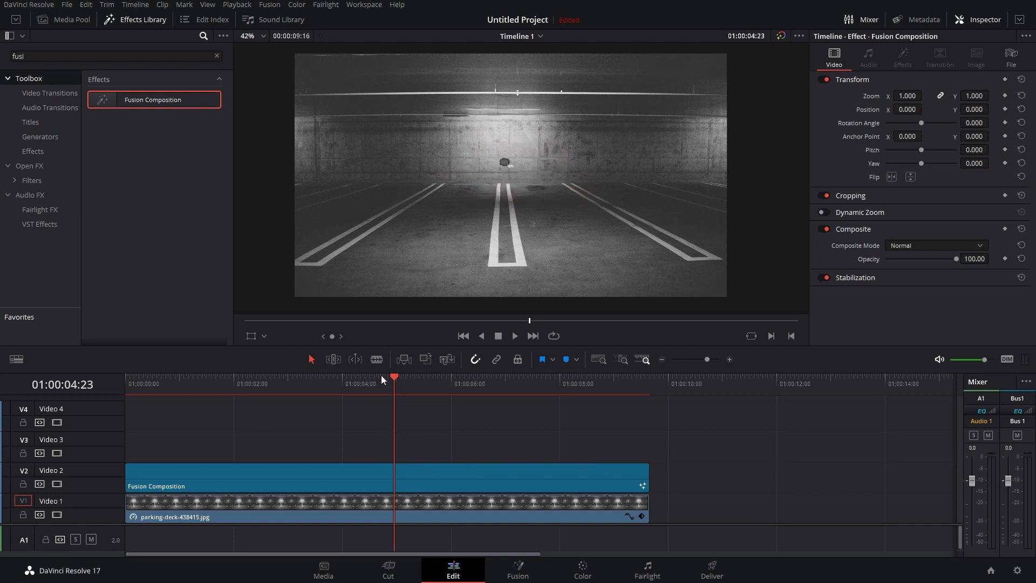
left_click_drag(141, 109, 204, 438)
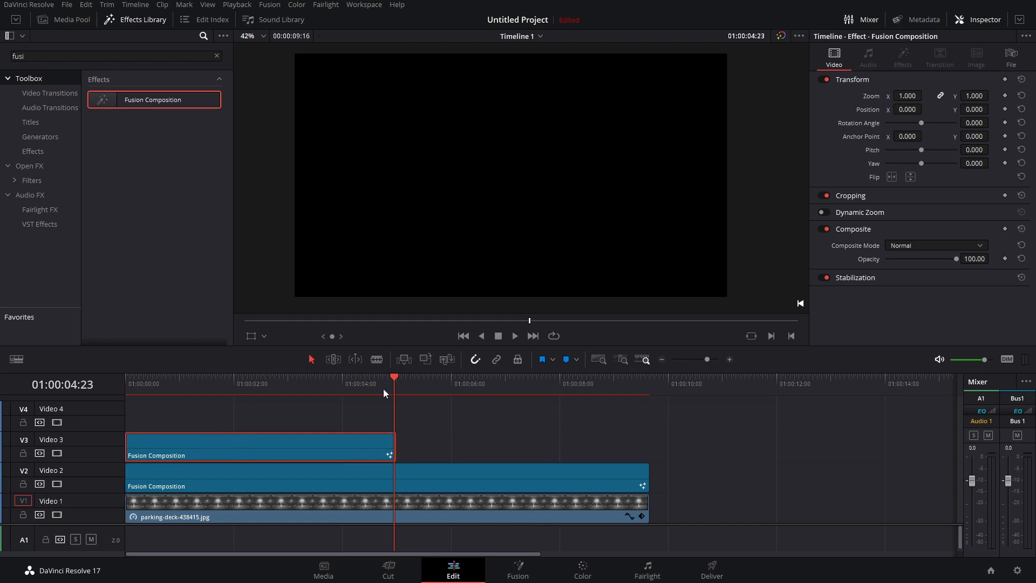
left_click_drag(393, 448, 649, 448)
- Open the new Video 3 composition on the Fusion page and import WOW from the FUSION STICKERS folder
left_click_drag(310, 409, 193, 426)
left_click(241, 437)
left_click(518, 570)
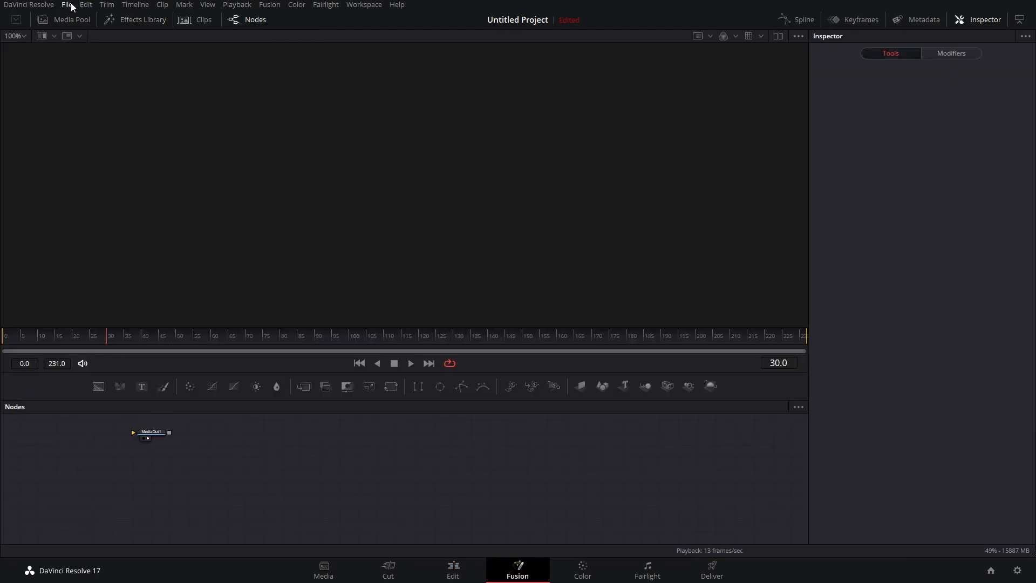
left_click(72, 7)
mouse_move(109, 116)
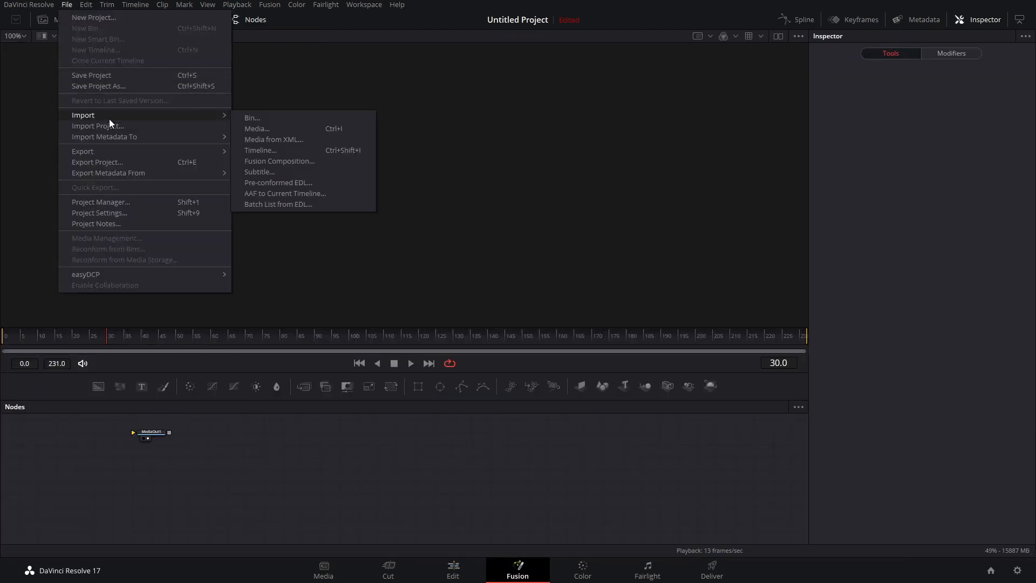
left_click(286, 161)
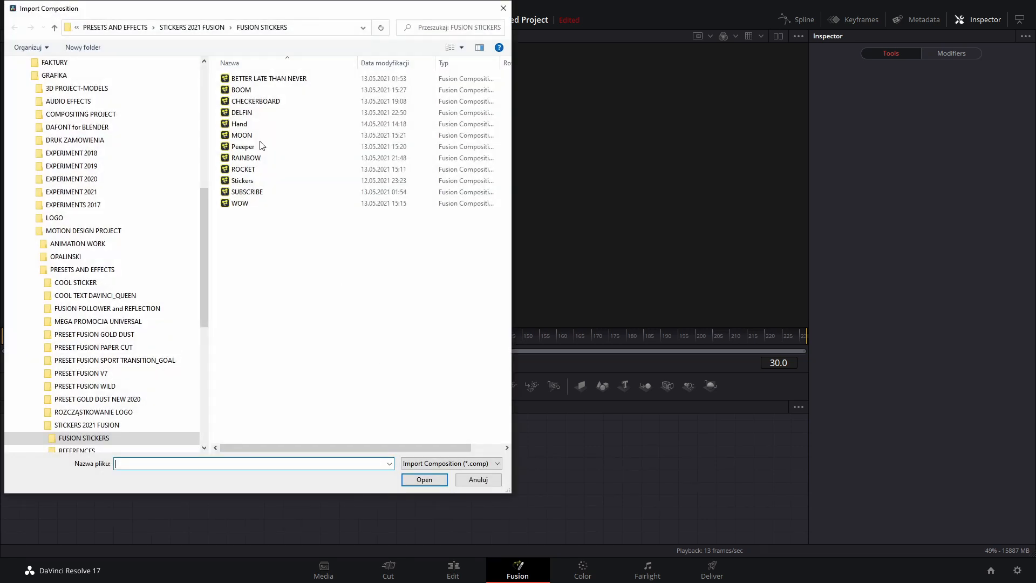
left_click(239, 203)
left_click(416, 478)
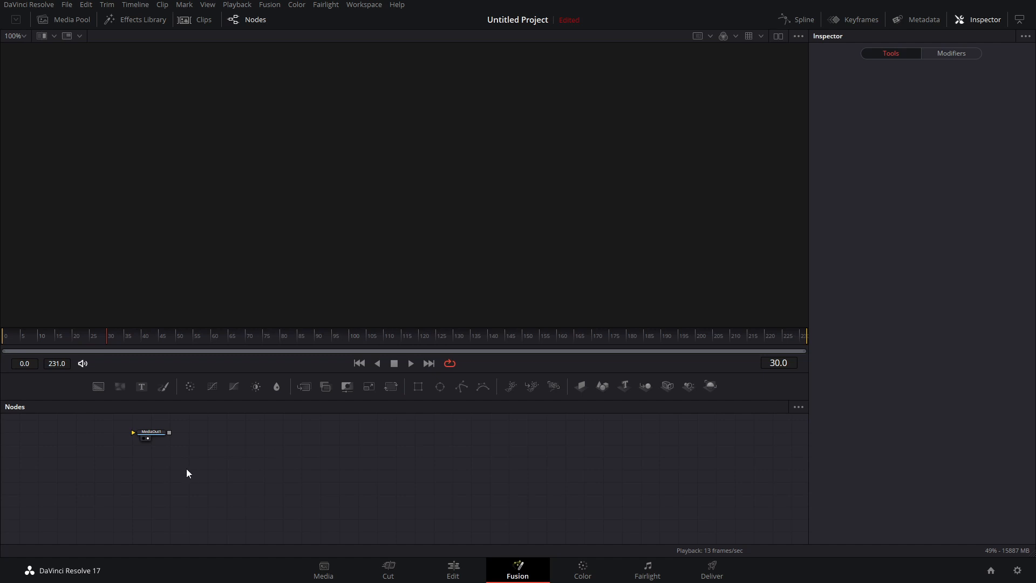
- Add a Media Out node after TR_WOW_ and play back the MediaOut1 output
left_click_drag(245, 463, 431, 450)
key("shift+space")
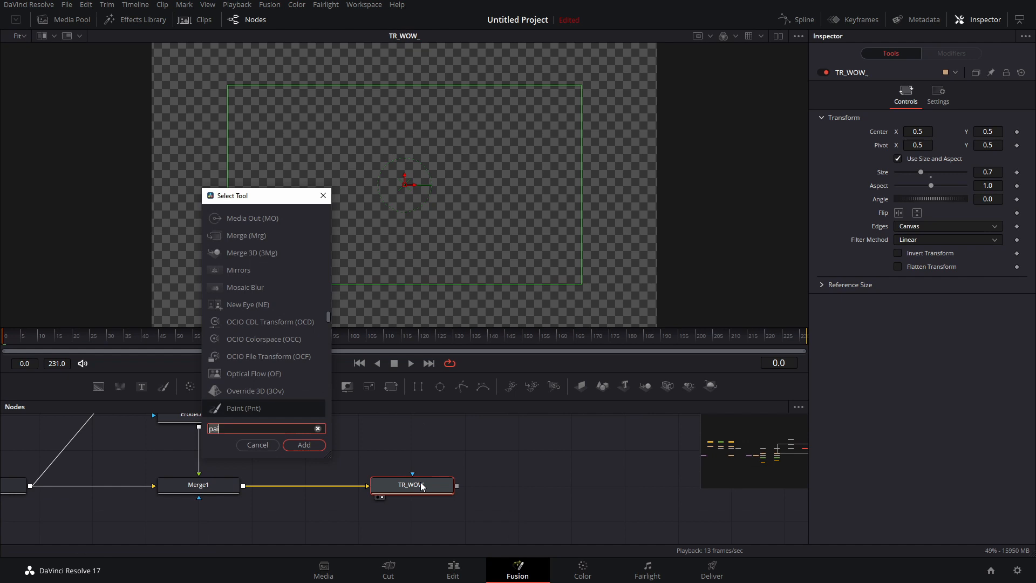
type("medi")
key("Down")
key("Return")
key("1")
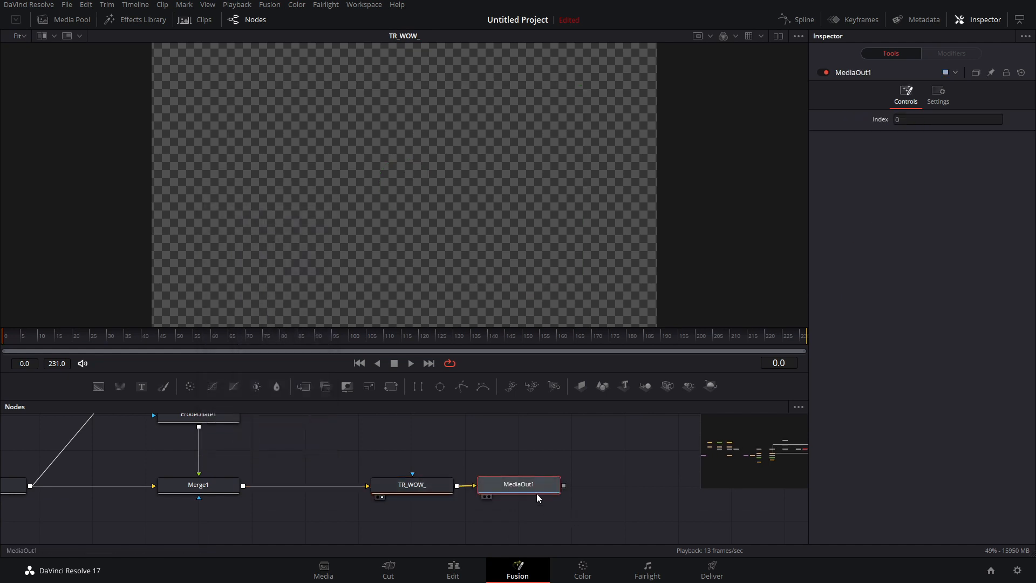
left_click_drag(249, 468, 387, 472)
key("space")
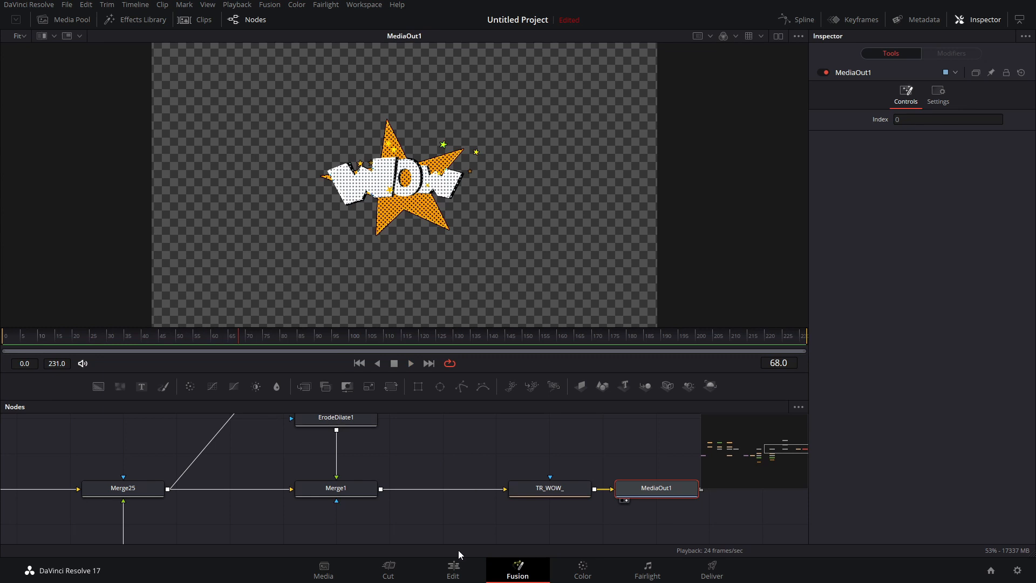
- On the Edit page, start the Video 3 WOW clip about 3.5 seconds in, with zoom 0.670, position X -423, Y 96 and Overlay composite mode
left_click(453, 567)
key("space")
key("Home")
left_click_drag(186, 458, 341, 431)
left_click_drag(141, 376, 419, 413)
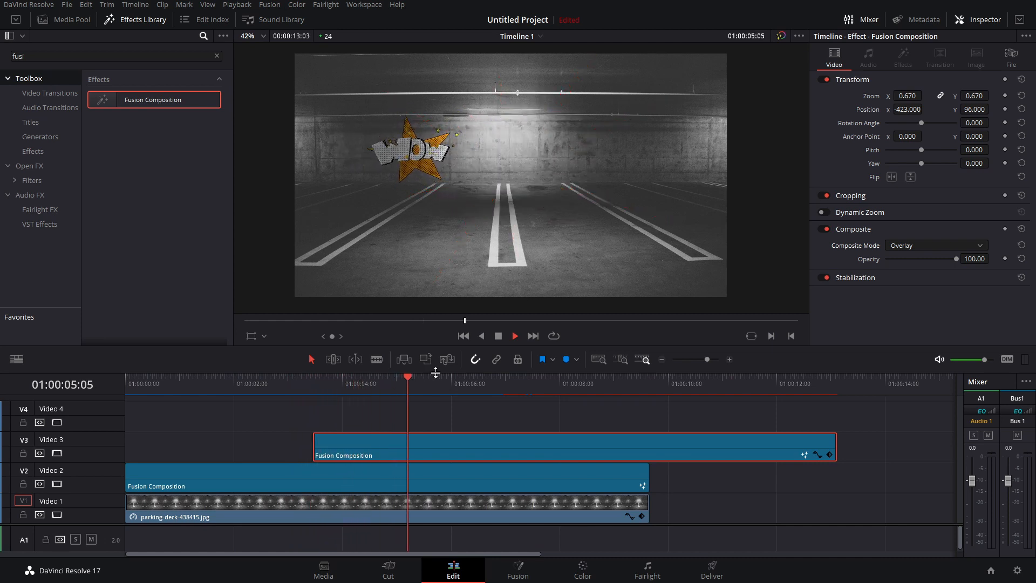
left_click(499, 335)
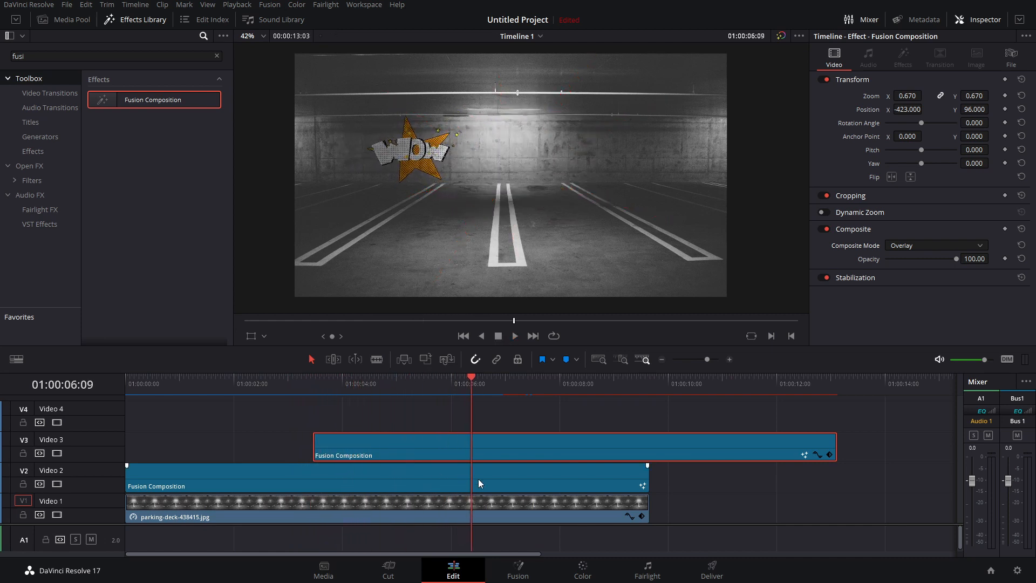
- Open the Video 3 WOW composition on the Fusion page and insert an Image Plane 3D node between TR_WOW_ and MediaOut1
left_click(518, 567)
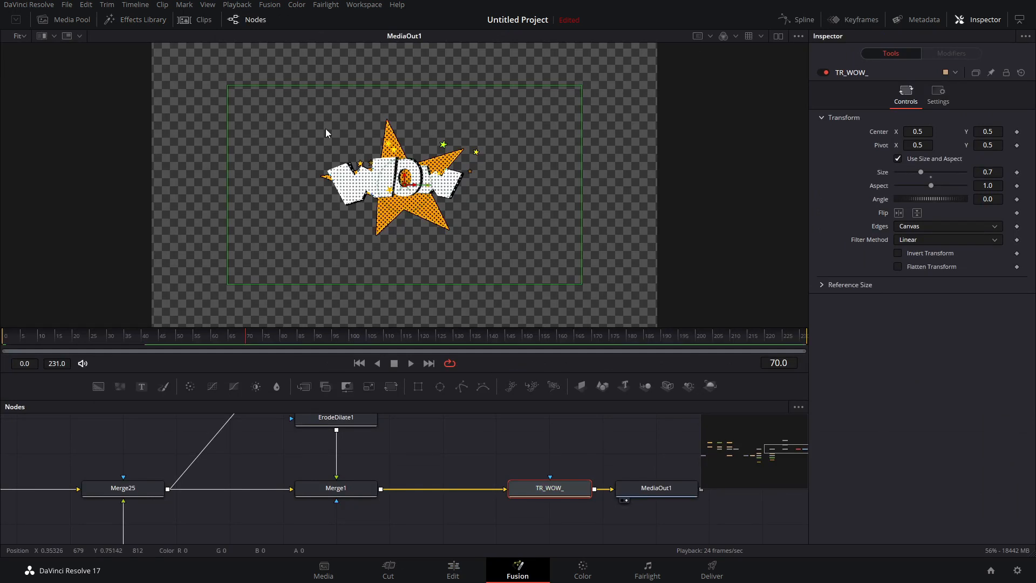
left_click_drag(561, 471, 252, 474)
left_click_drag(338, 498, 671, 511)
left_click(250, 496)
left_click(580, 385)
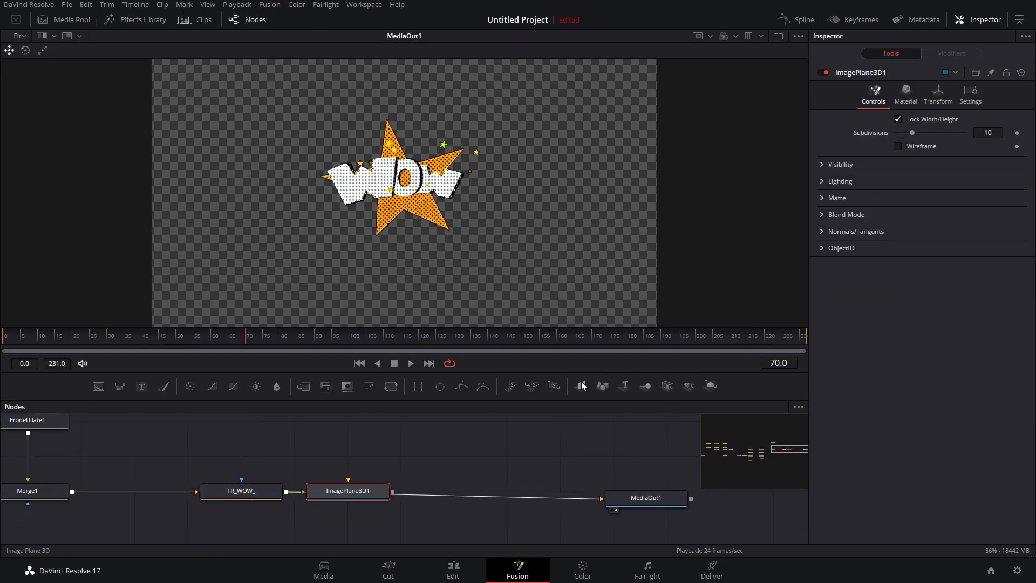
- Disconnect the Image Plane 3D node from MediaOut1 and examine the WOW sticker in the 3D perspective viewer
left_click_drag(365, 489, 386, 222)
left_click(555, 498)
left_click_drag(395, 276, 493, 163)
scroll(403, 185, "up", 3)
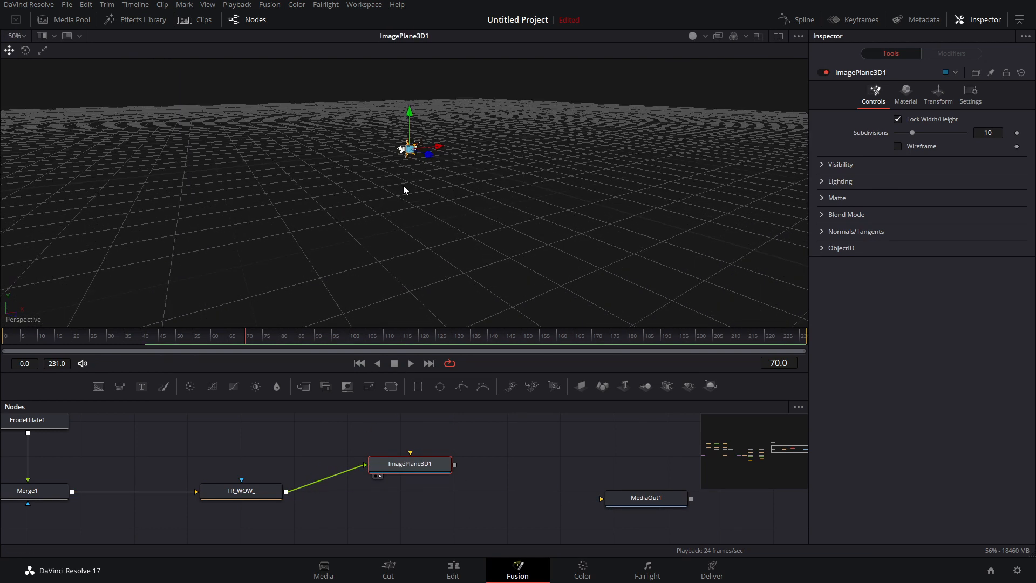
key("ctrl+f")
left_click_drag(427, 256, 183, 346)
scroll(410, 206, "up", 4)
left_click_drag(83, 334, 11, 335)
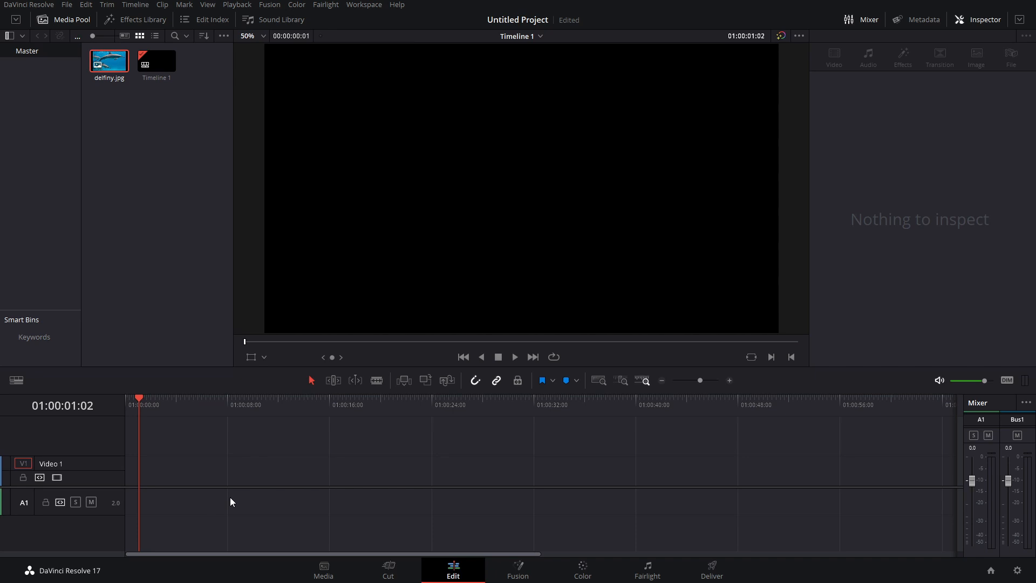
- In the new project, open the Fusion page, add delfiny.jpg to the node graph and space MediaOut1 away from MediaIn1
left_click(527, 567)
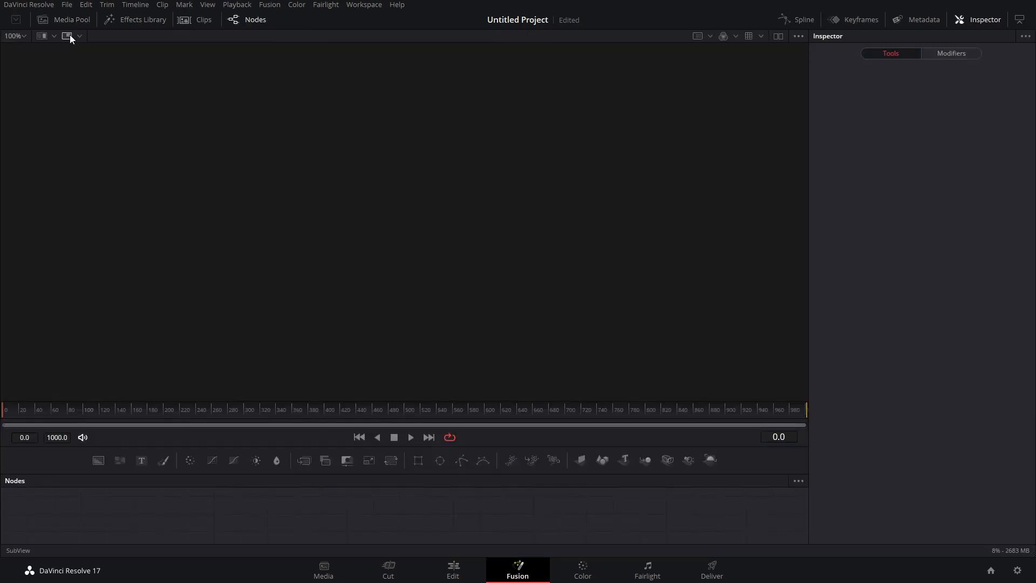
left_click(67, 20)
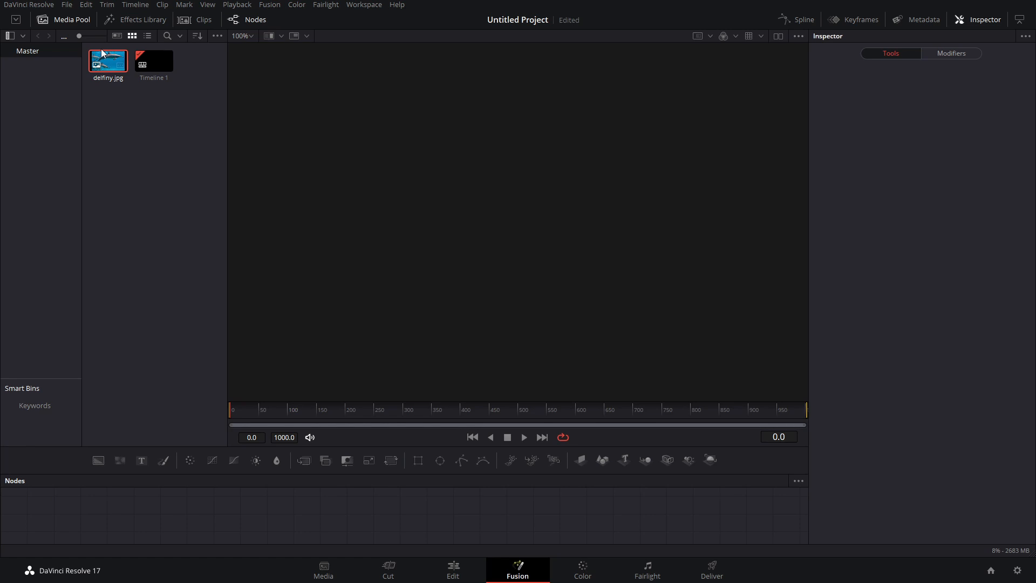
left_click_drag(107, 65, 378, 525)
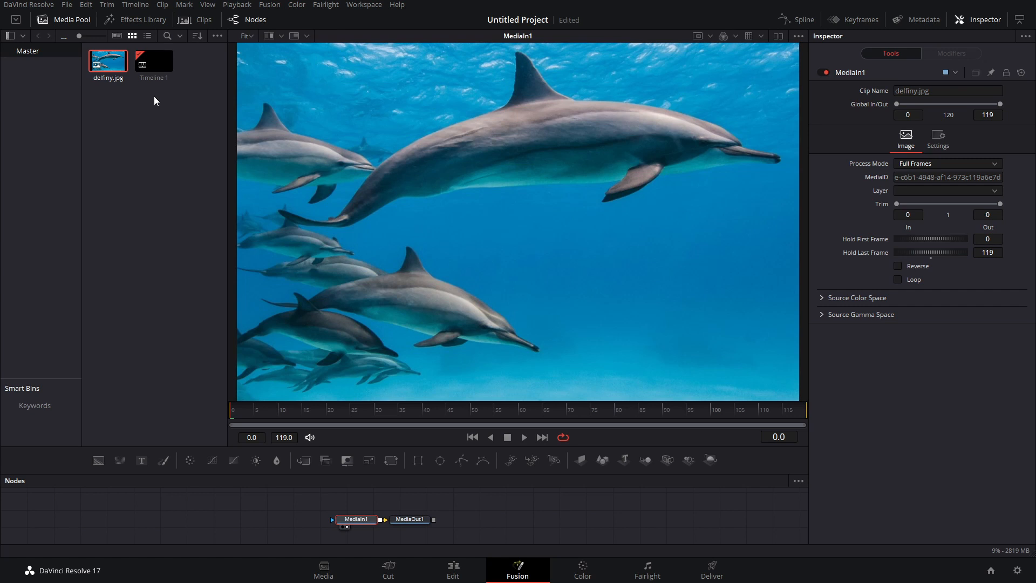
left_click_drag(385, 400, 385, 350)
left_click_drag(410, 468, 450, 471)
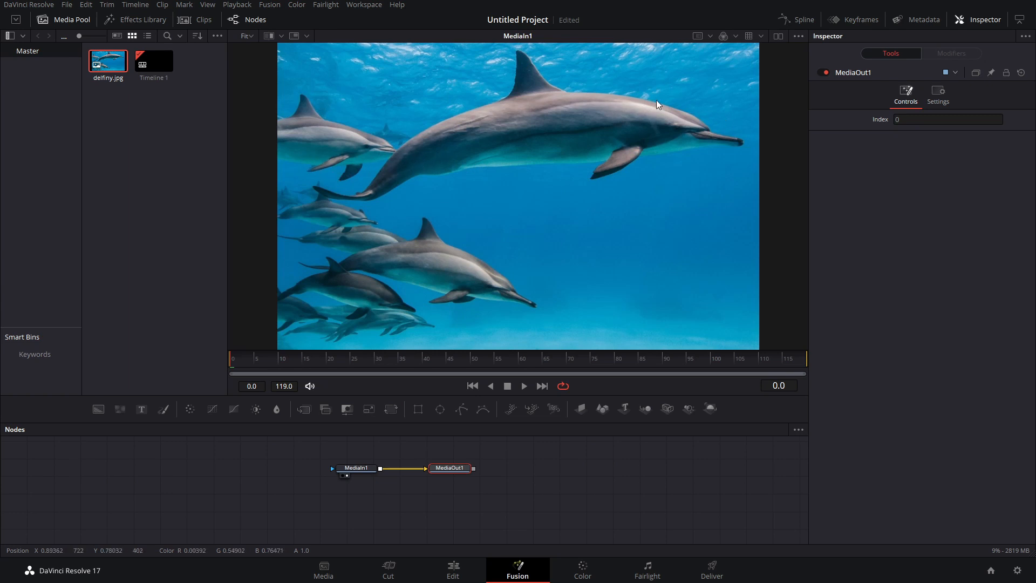
left_click_drag(534, 471, 463, 495)
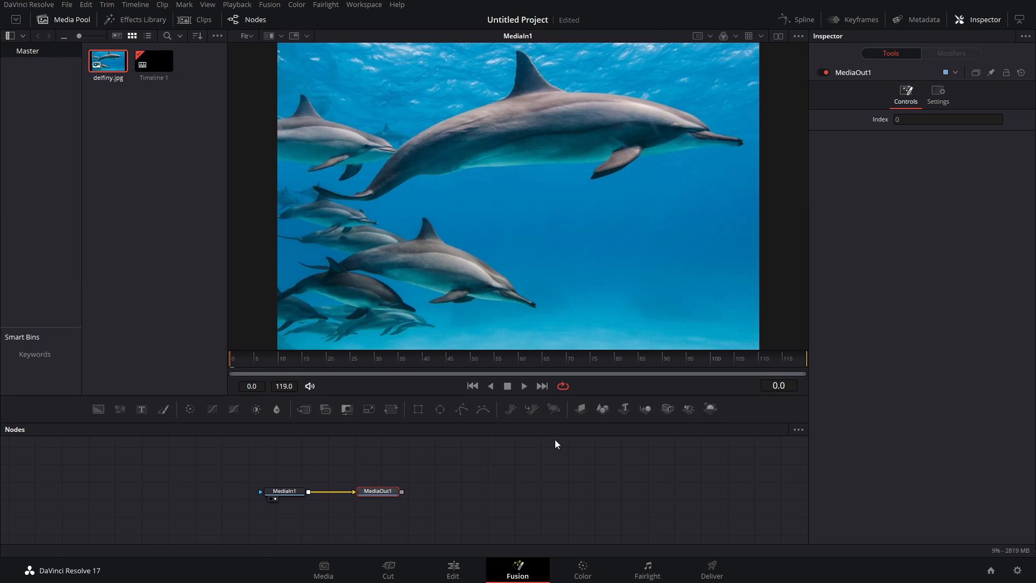
- Add an unconnected Background node beside MediaOut1
left_click(509, 501)
key("shift+space")
type("poly")
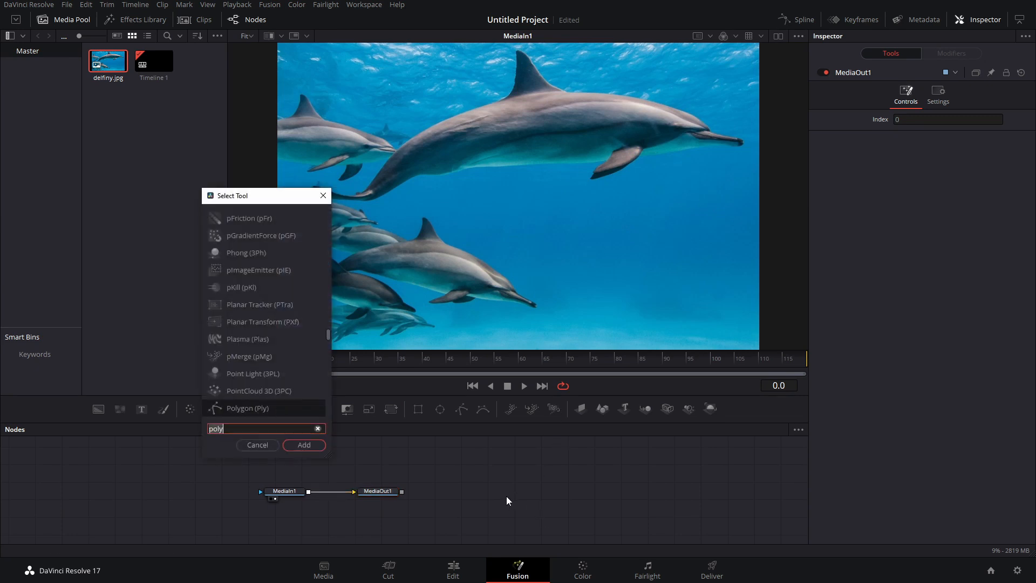
type("back")
key("Return")
- Add an unconnected Polygon node above Background1 and remove its Polygon1Polyline shape animation
left_click(495, 465)
key("shift+space")
type("poly")
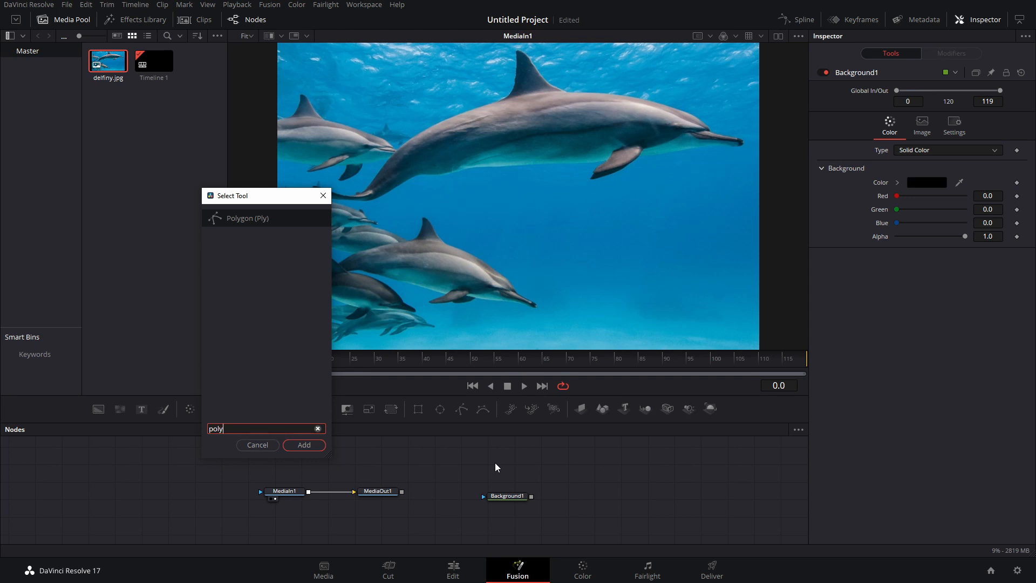
key("Return")
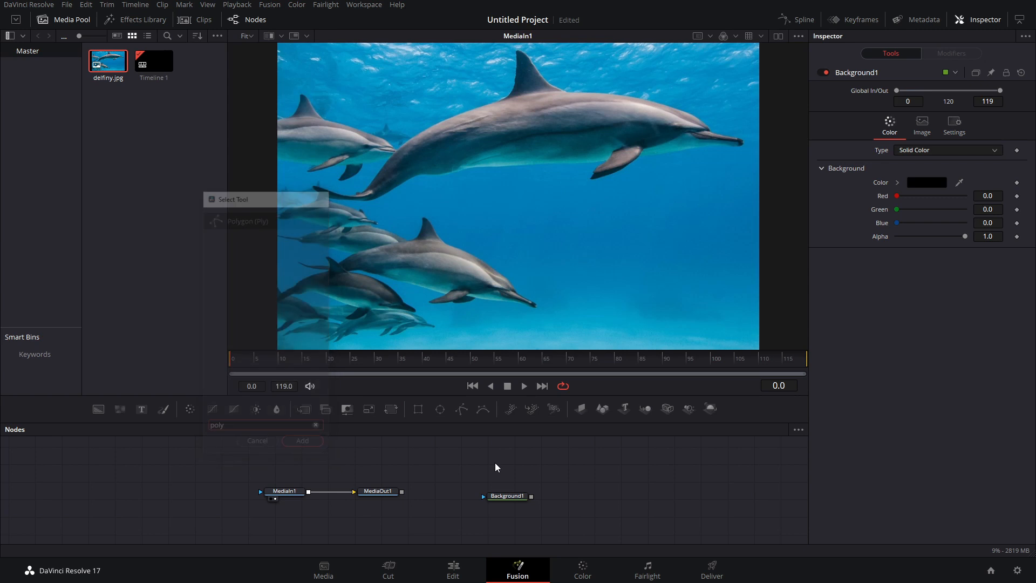
scroll(448, 459, "up", 4)
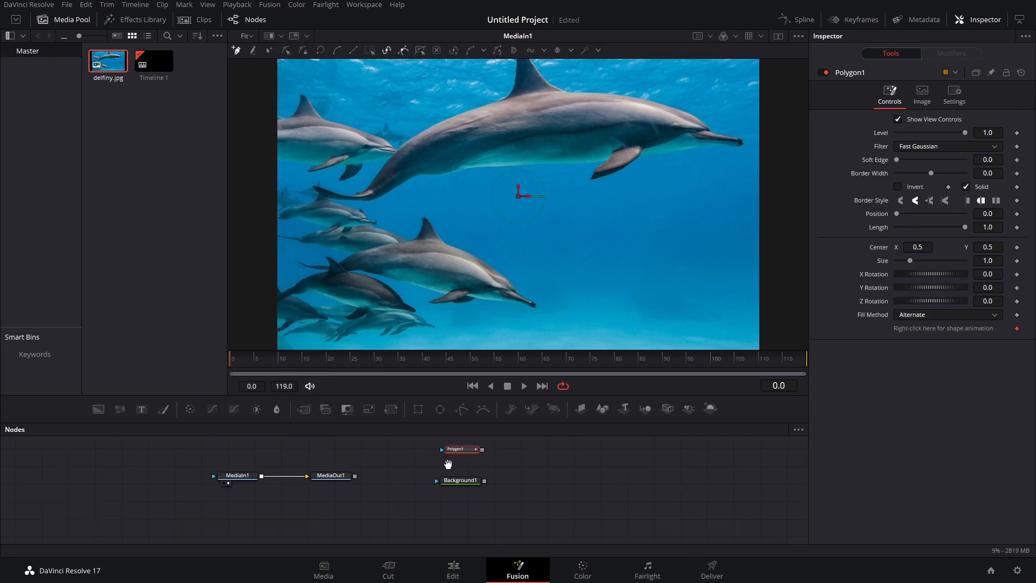
left_click_drag(446, 470, 422, 501)
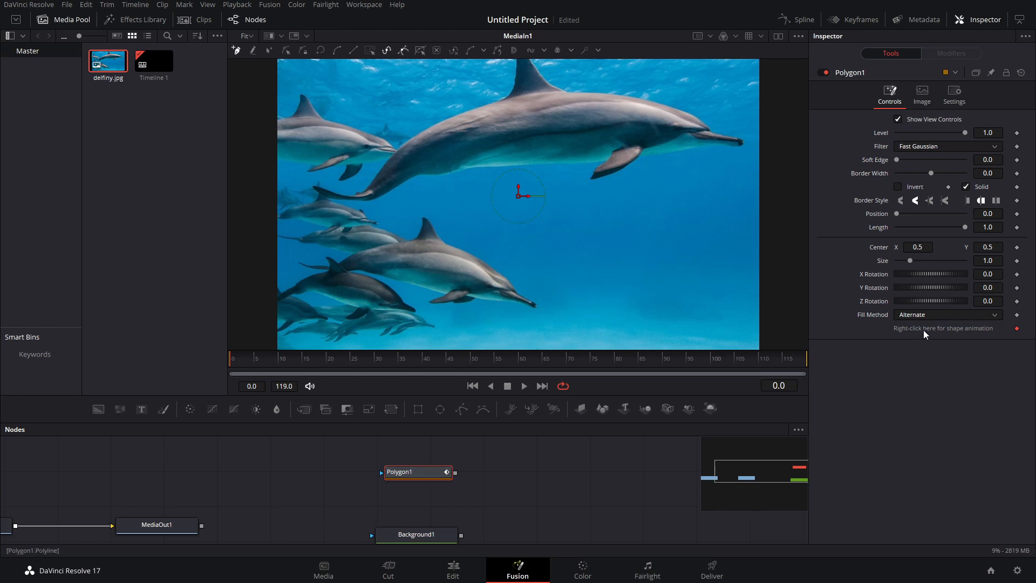
right_click(936, 329)
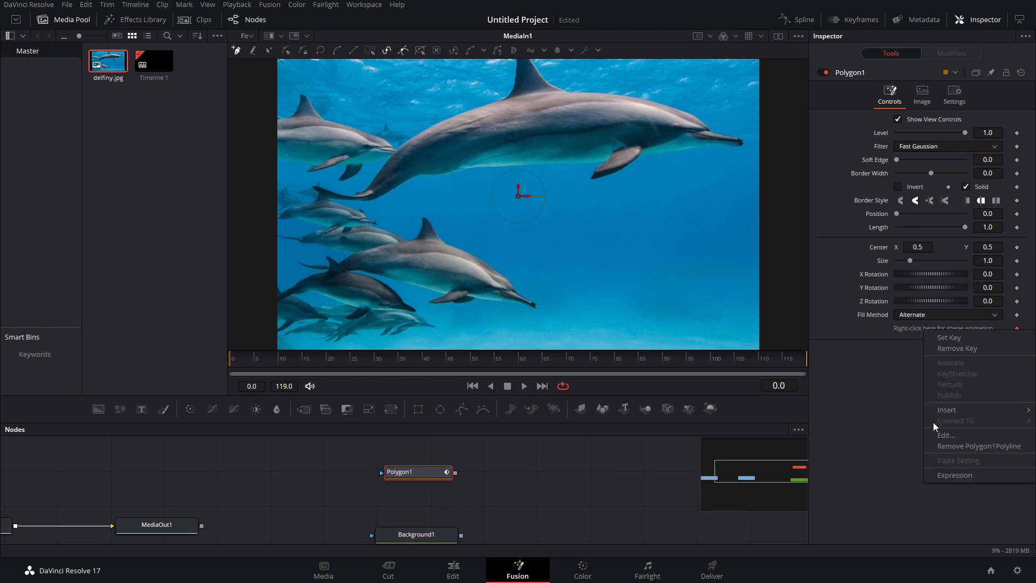
left_click(968, 445)
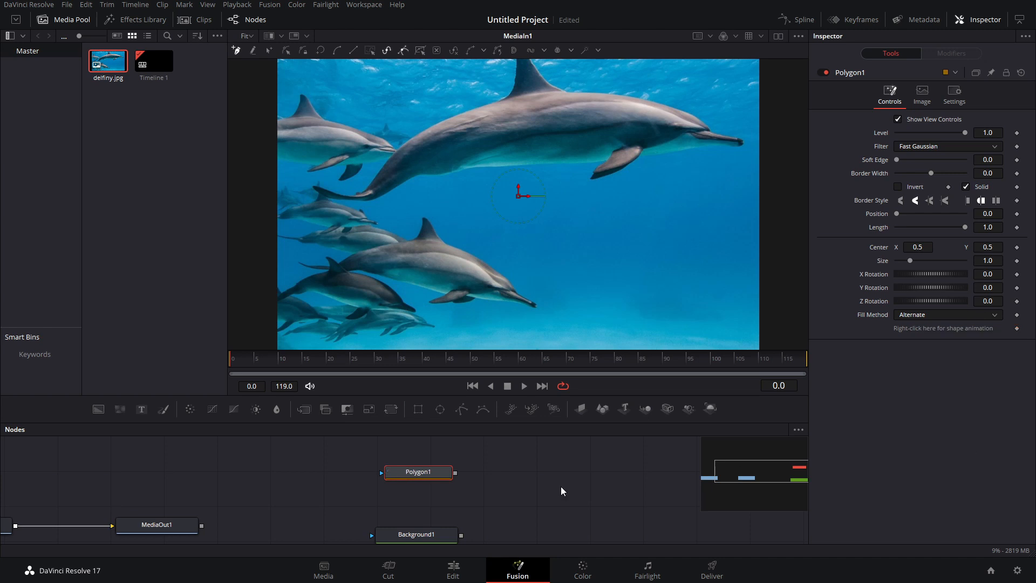
- Draw a closed Polygon1 outline around the large dolphin's body, dorsal fin and flipper, extending its tail end over the neighbouring dolphin
left_click(744, 142)
left_click(708, 131)
left_click(626, 99)
left_click(554, 89)
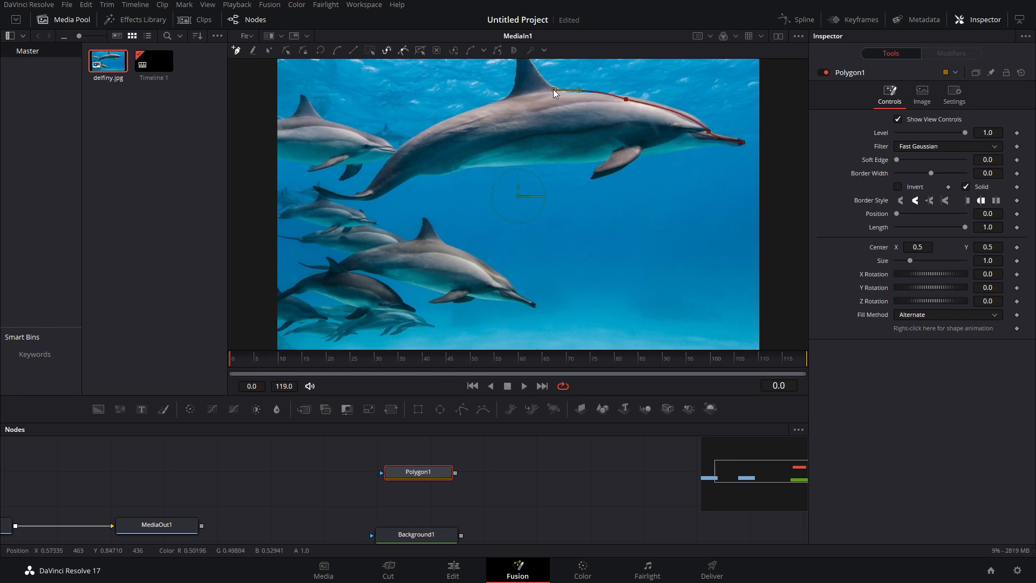
left_click_drag(531, 60, 533, 141)
left_click(525, 131)
left_click(515, 175)
left_click(442, 207)
left_click(371, 230)
left_click(328, 231)
left_click(326, 238)
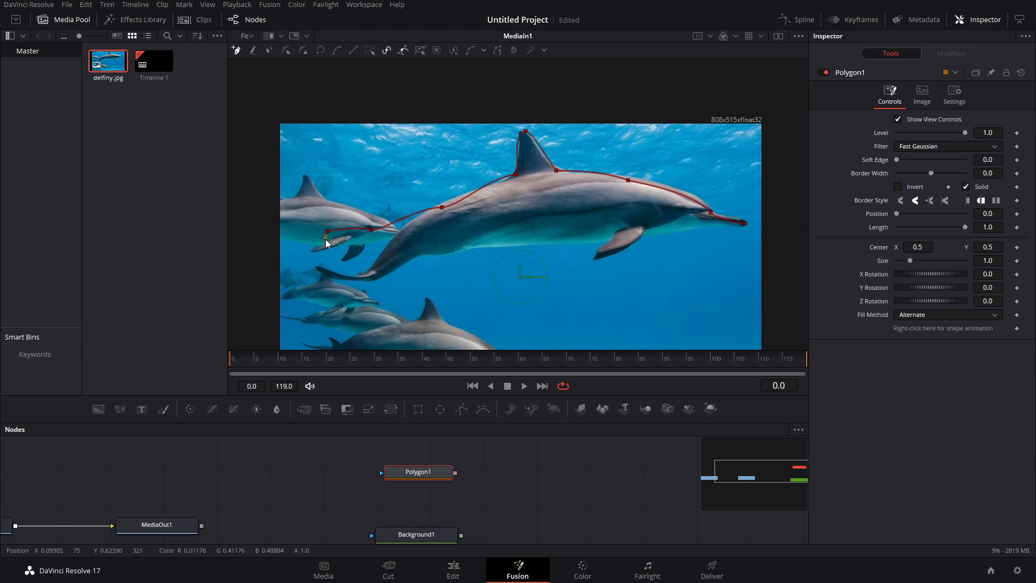
left_click(373, 236)
left_click(437, 243)
left_click(517, 248)
left_click(607, 242)
left_click(594, 256)
left_click(606, 257)
left_click(645, 235)
left_click(699, 227)
left_click(714, 225)
left_click(744, 223)
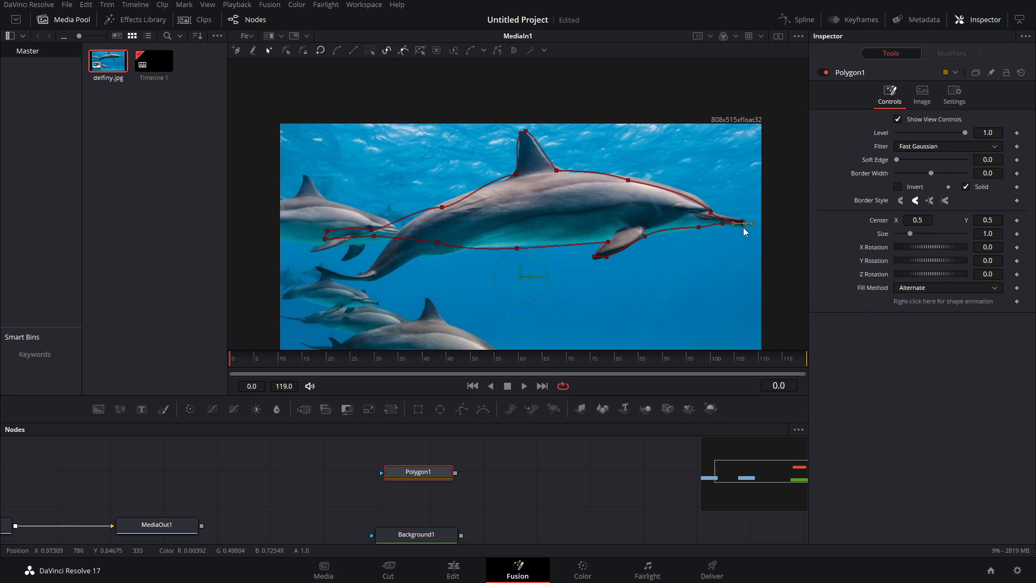
- Fit the outline to the base of the dorsal fin on its tail side by moving the point and reshaping its curve handle
scroll(743, 228, "up", 1)
left_click_drag(698, 214, 683, 225)
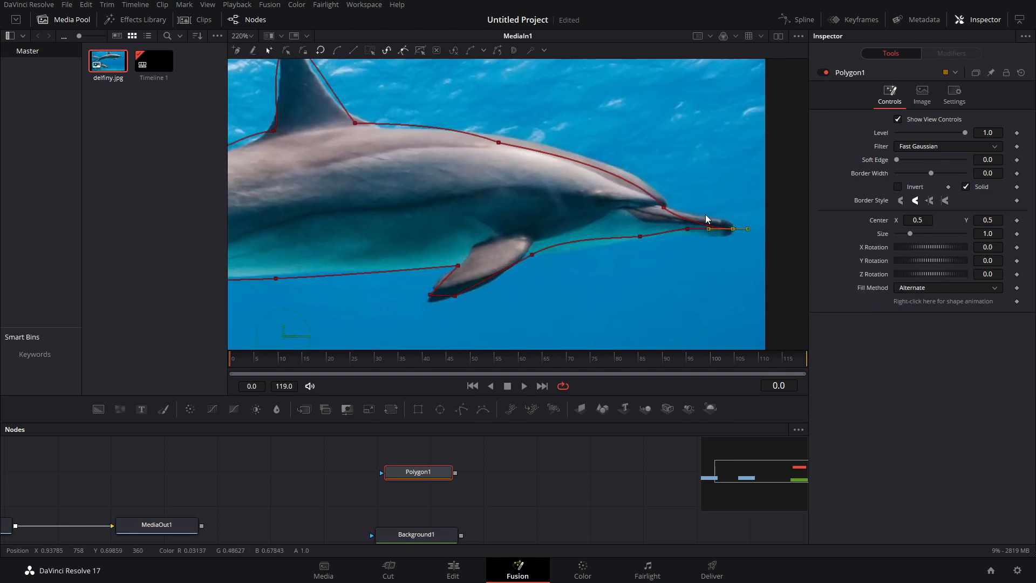
left_click_drag(396, 196, 557, 200)
left_click_drag(450, 155, 438, 190)
left_click_drag(437, 191, 433, 191)
left_click_drag(444, 190, 471, 157)
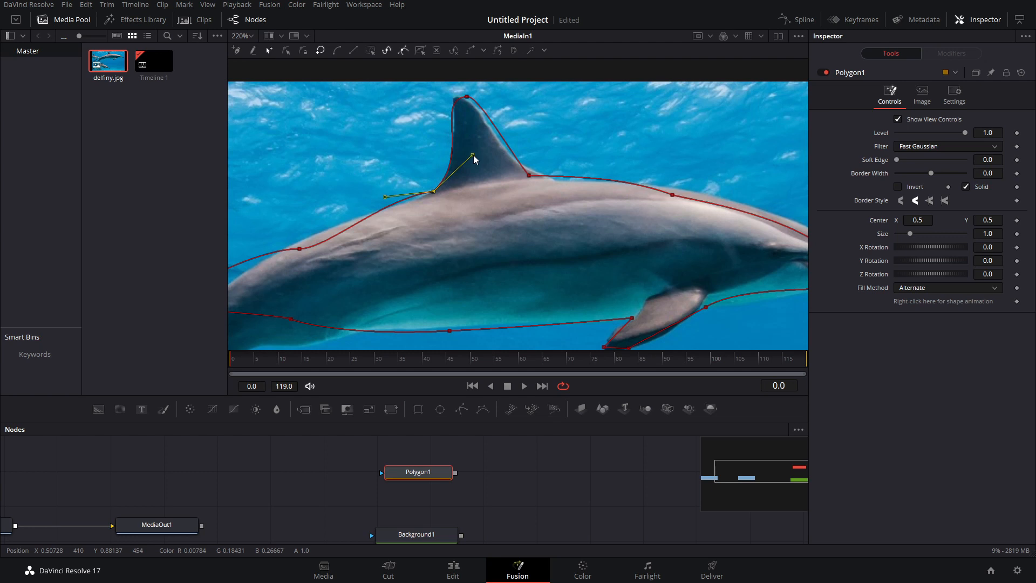
- Fit the outline to the dorsal fin's tip and its head-side edge by moving the points and adjusting their curve handles
left_click(465, 97)
left_click_drag(465, 98, 458, 96)
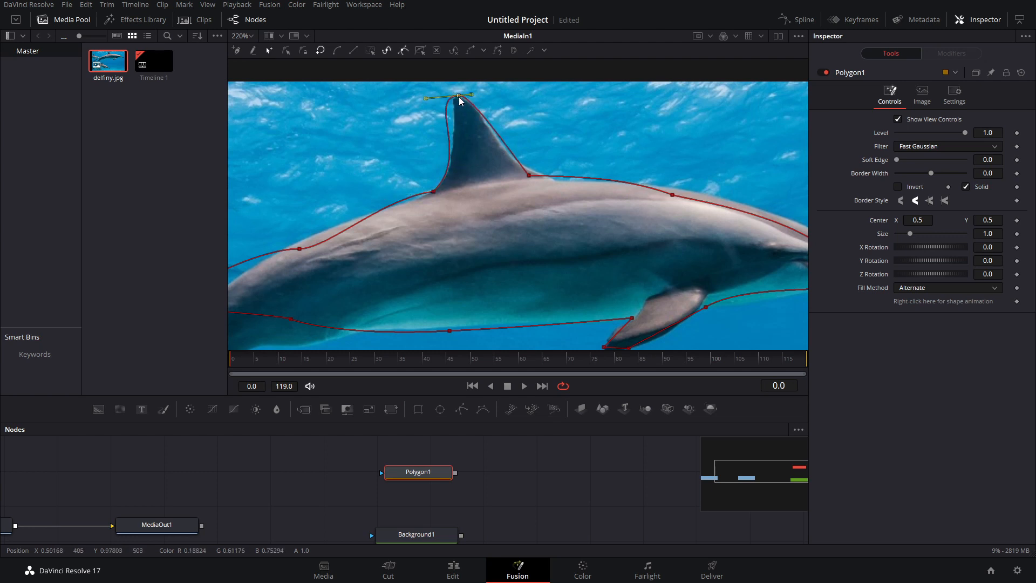
left_click(353, 51)
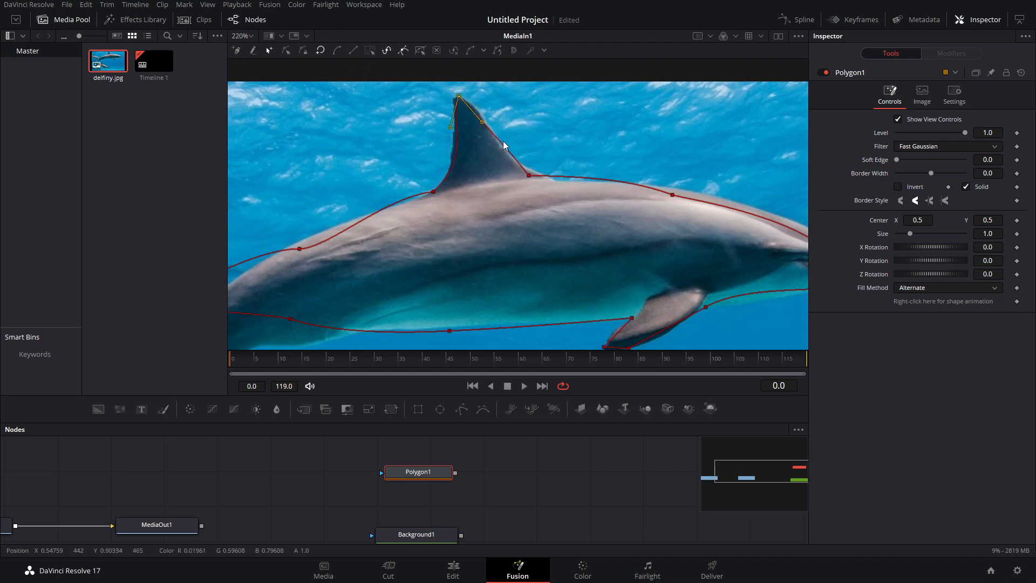
key("shift+s")
key("shift+l")
left_click_drag(450, 128, 469, 96)
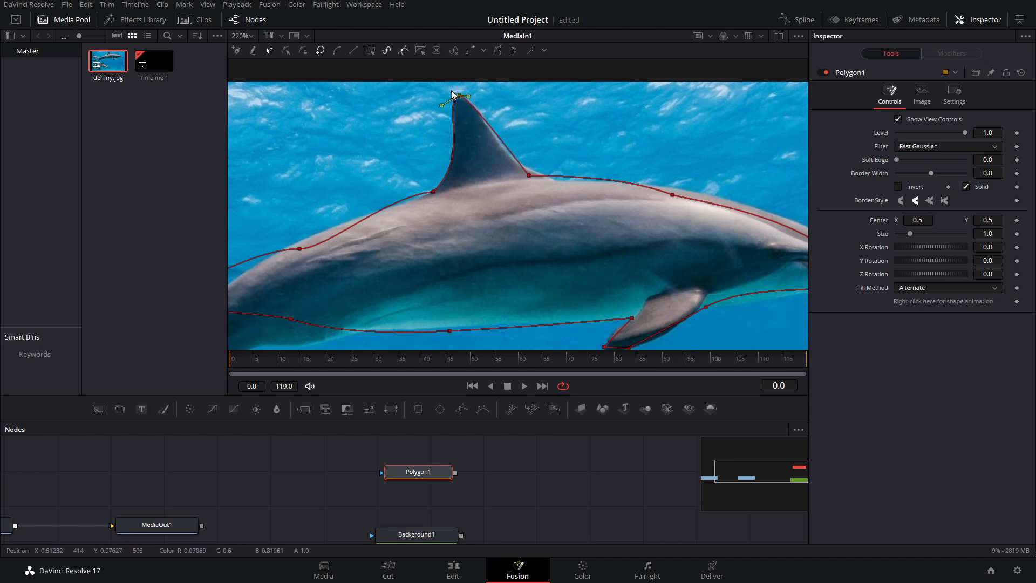
left_click_drag(529, 173, 508, 161)
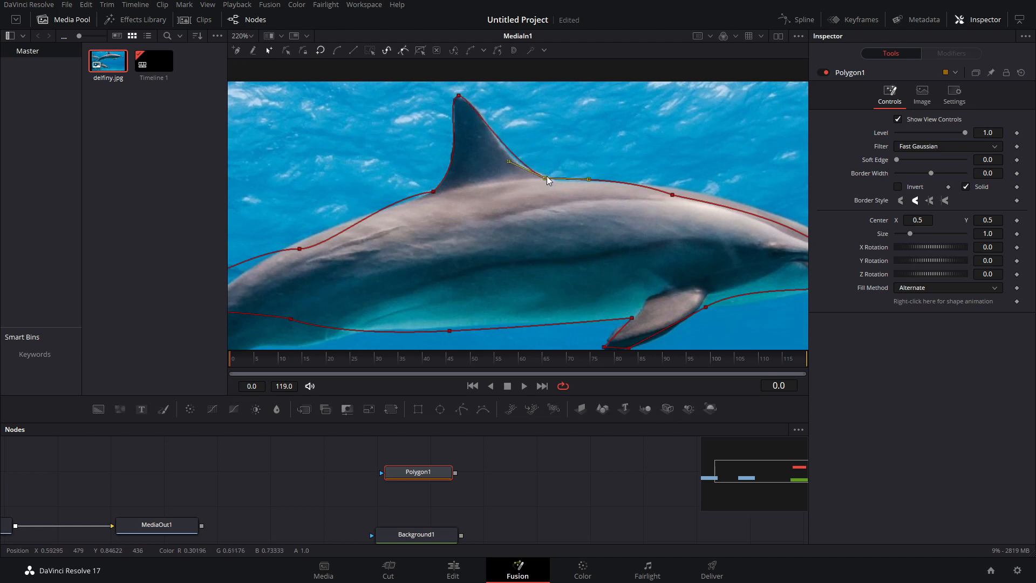
- Align the outline with the dolphin's upper back and forehead down to the base of the snout
left_click_drag(674, 196, 639, 181)
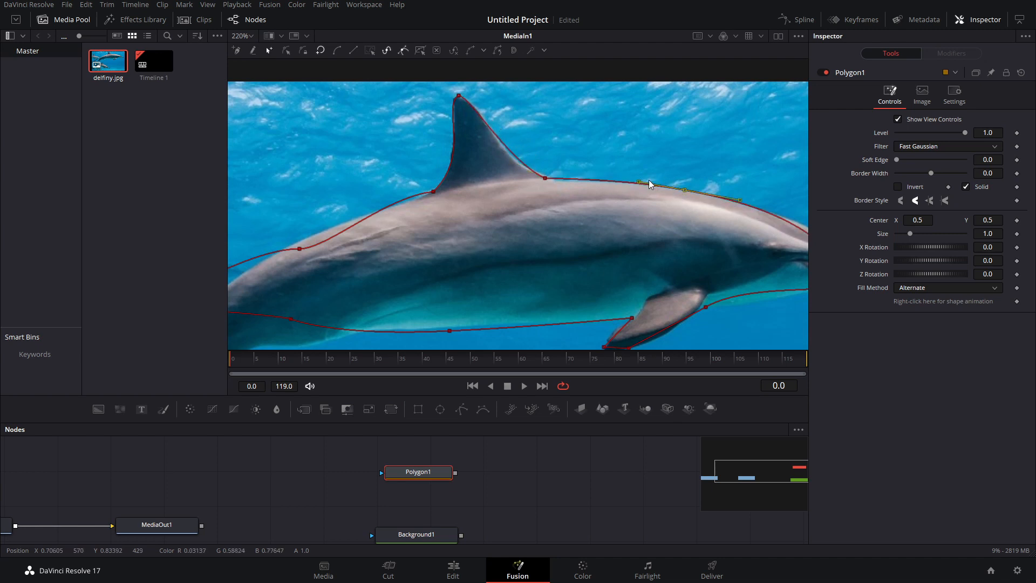
left_click_drag(793, 236, 625, 213)
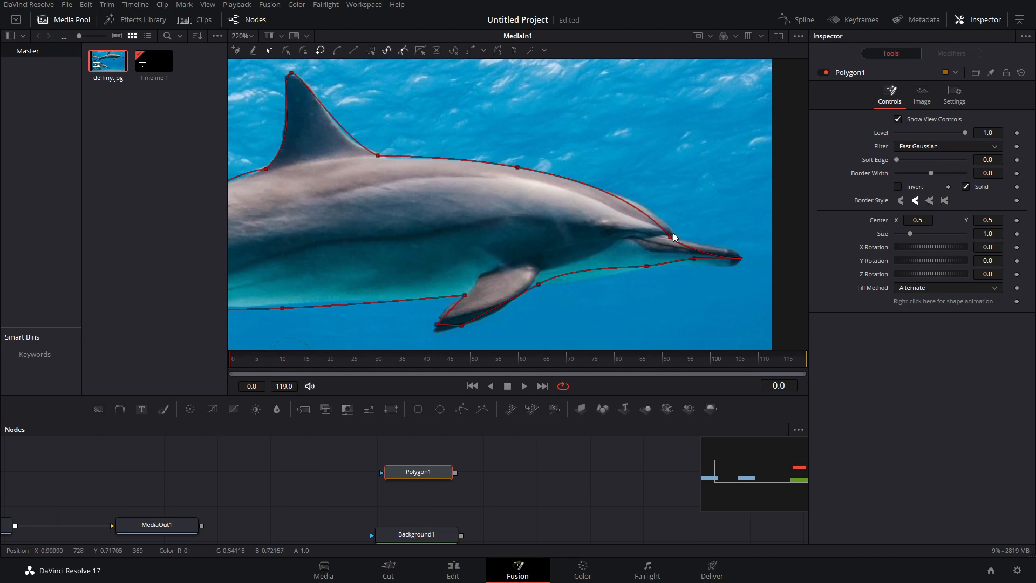
left_click(674, 236)
- Adjust the outline points under the throat, around the snout tip and along the flipper to follow the dolphin's edge
left_click(538, 283)
left_click_drag(537, 283, 572, 279)
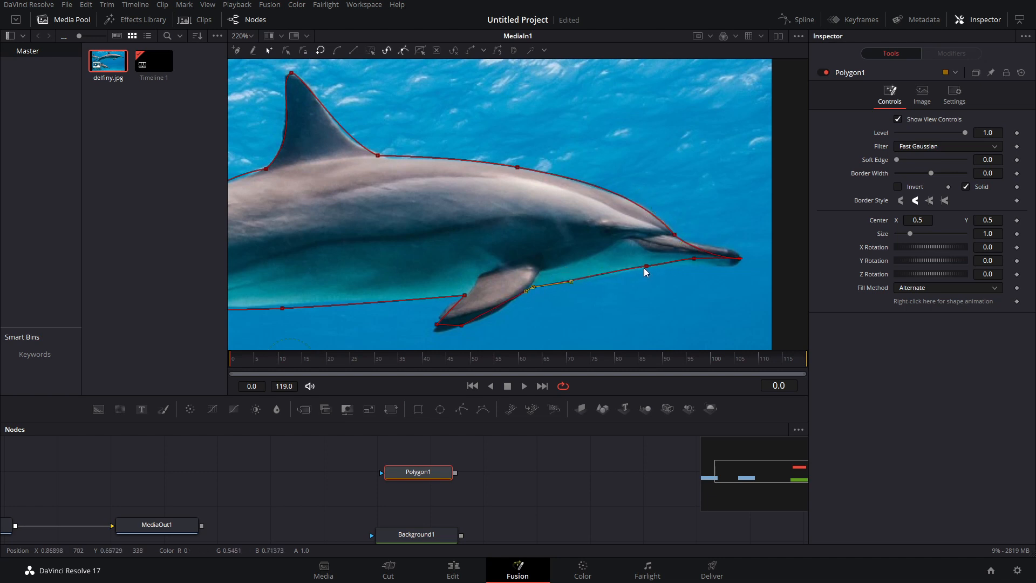
left_click_drag(669, 260, 539, 246)
left_click(592, 245)
left_click(546, 242)
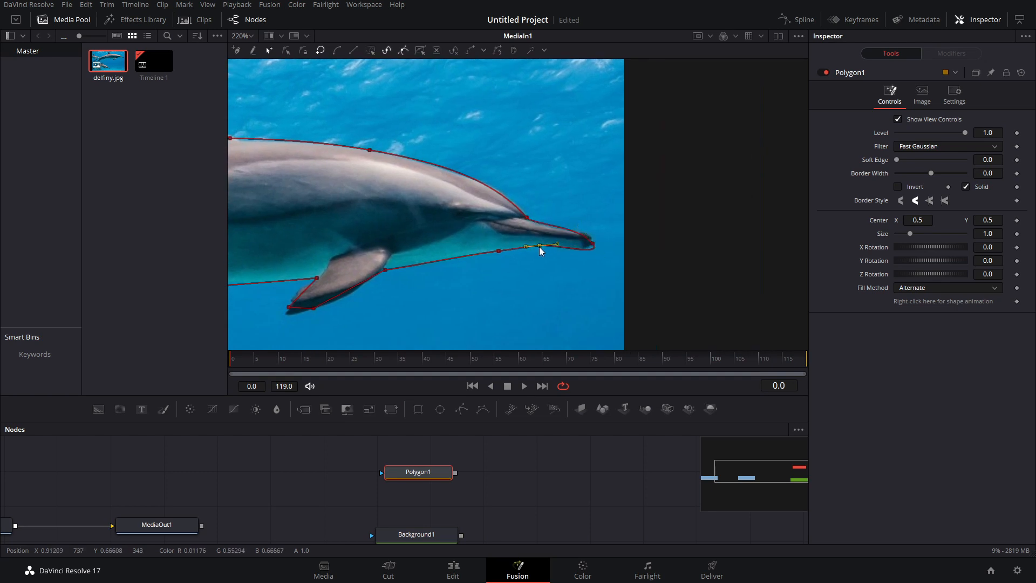
left_click(593, 241)
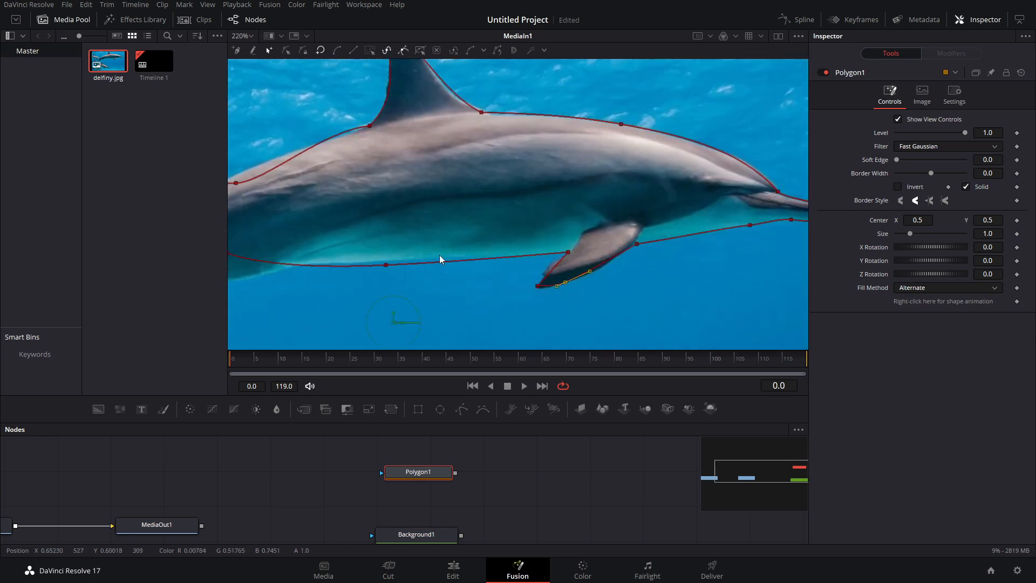
- Reshape the outline's upper curve between the dorsal fin and the tail to follow the dolphin's back
left_click(426, 175)
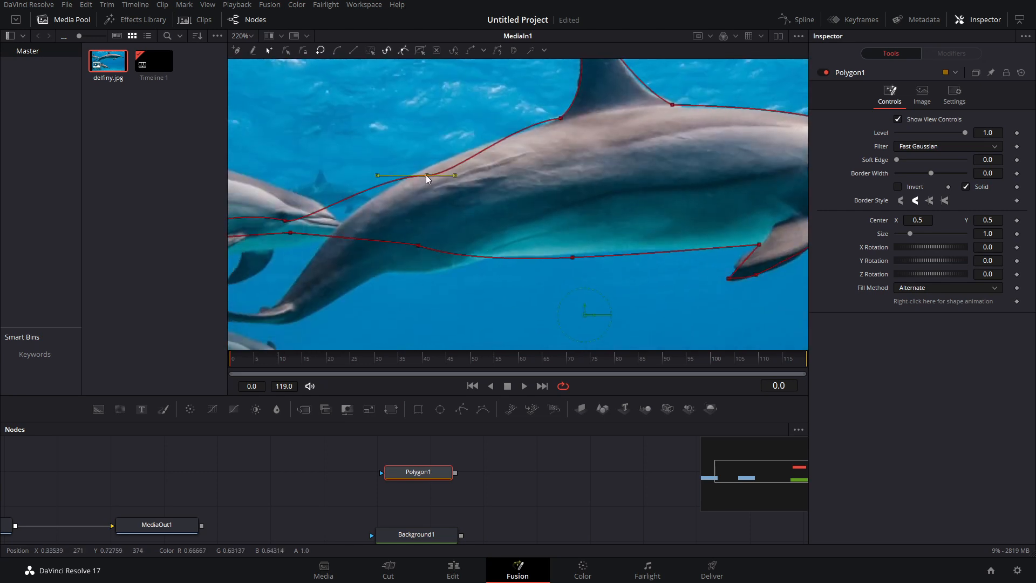
left_click_drag(425, 175, 419, 169)
left_click(559, 118)
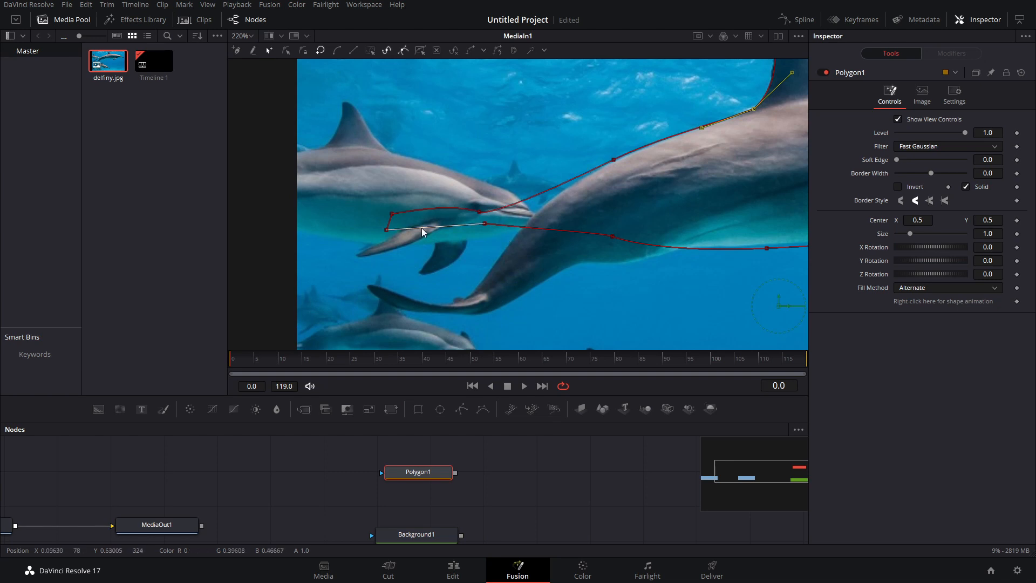
- Taper the outline's tail end into a narrow smooth strip over the neighbouring dolphin and set the polyline to Done mode
left_click_drag(612, 236, 599, 236)
key("shift+s")
left_click_drag(394, 217, 375, 230)
left_click(477, 215)
left_click_drag(465, 222, 463, 226)
left_click_drag(375, 221, 374, 226)
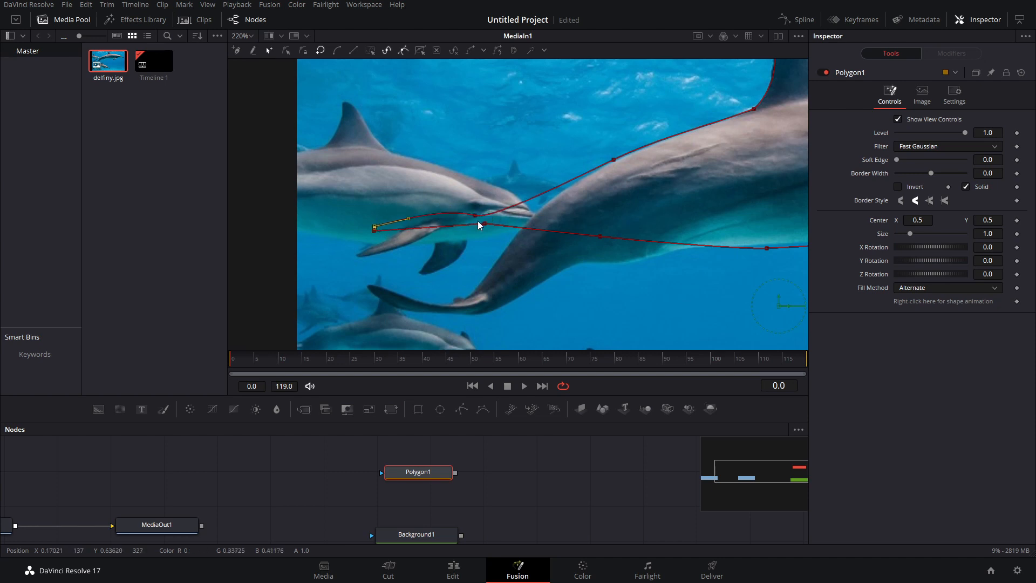
mouse_move(475, 216)
left_mouse_down()
mouse_move(500, 221)
mouse_move(485, 223)
left_mouse_up()
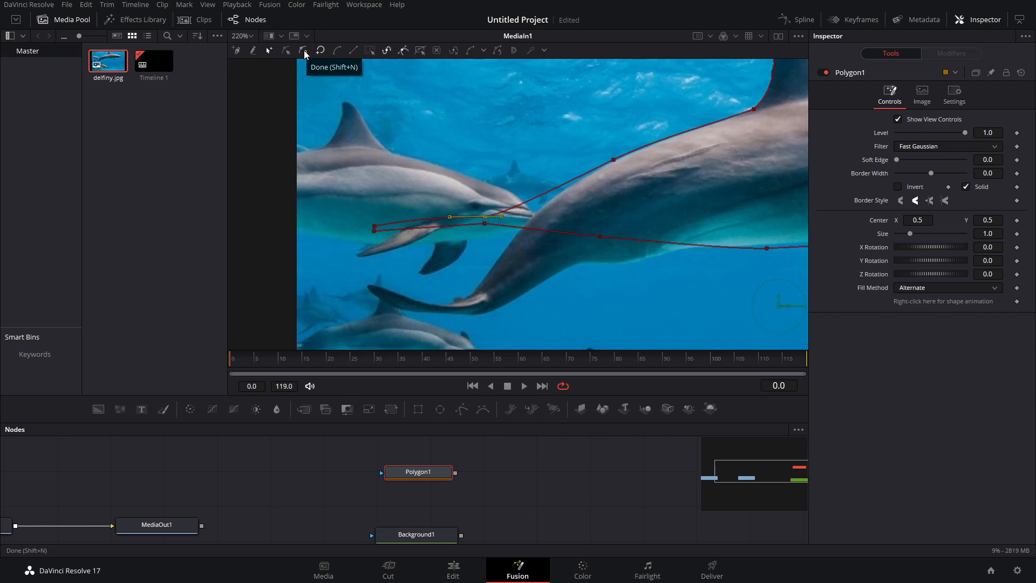
left_click(303, 50)
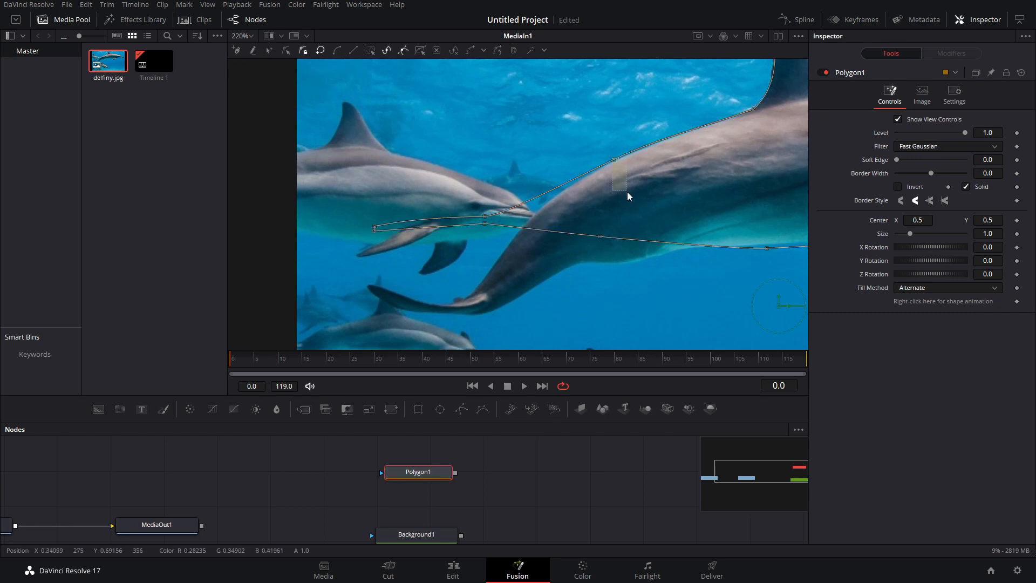
- Set the polyline to Modify Only mode and try to delete the outline point on the back between the dorsal fin and tail
left_click_drag(574, 152, 409, 253)
left_click(284, 50)
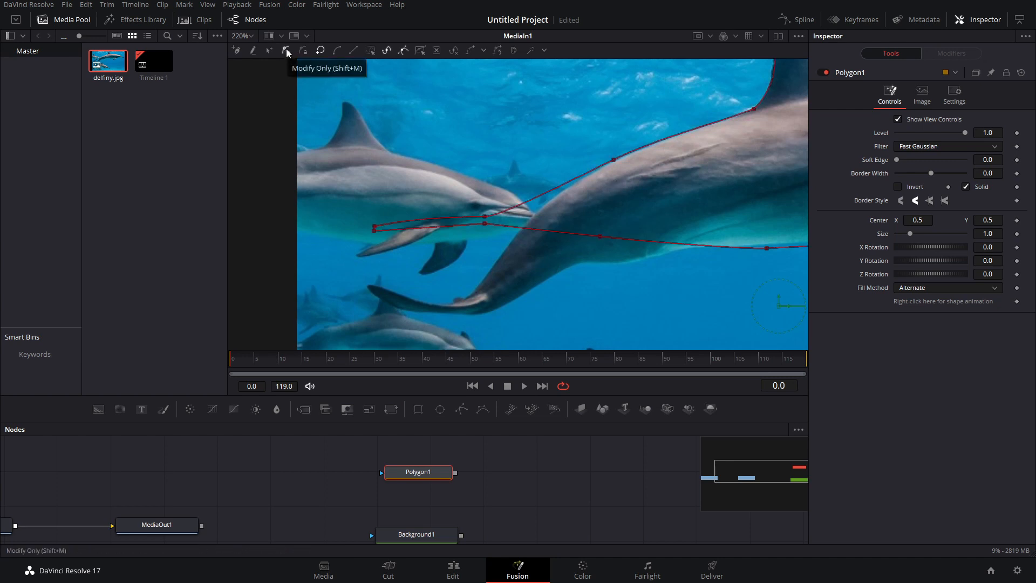
left_click_drag(629, 152, 525, 164)
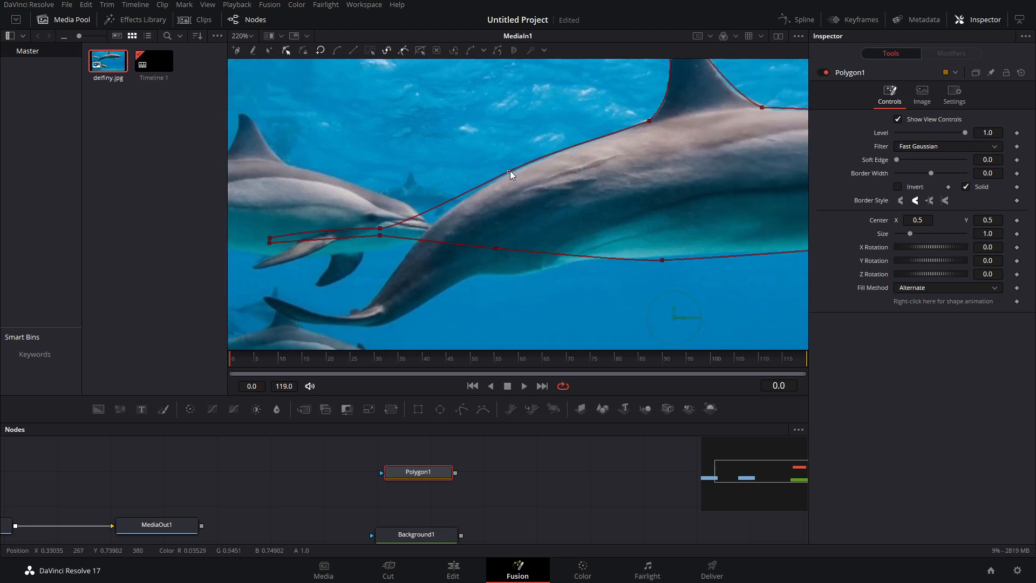
left_click(508, 174)
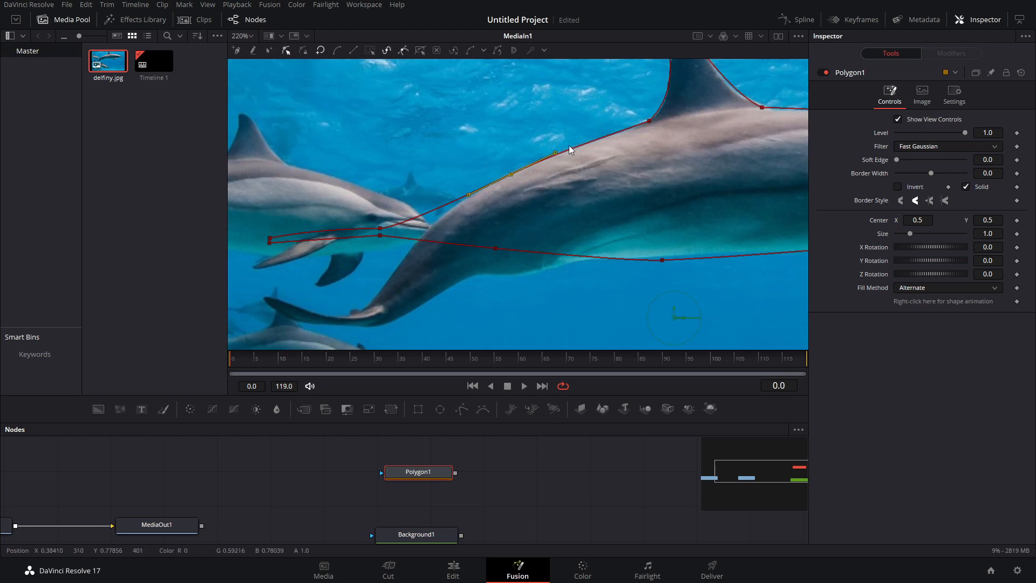
key("Delete")
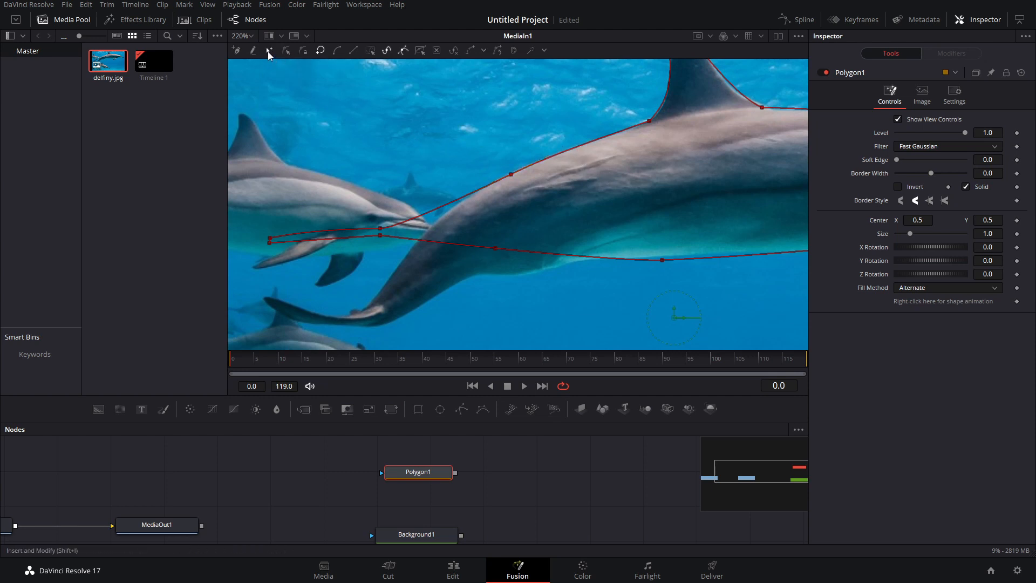
- Try inserting an extra point on the back, undo it, and raise the outline's belly point slightly in Modify Only mode
left_click_drag(573, 148, 580, 158)
key("ctrl+z")
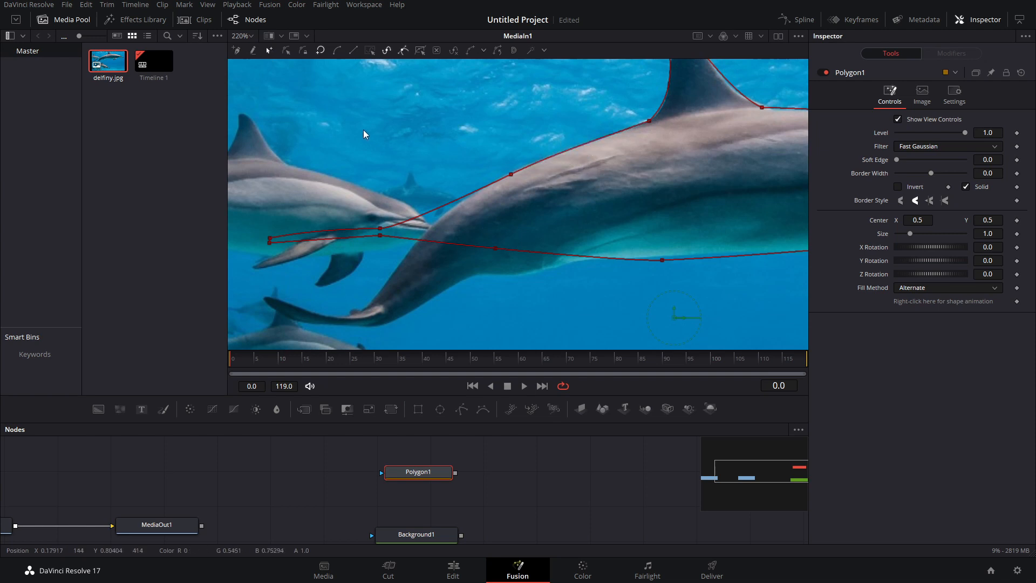
left_click(512, 174)
left_click_drag(663, 260, 662, 257)
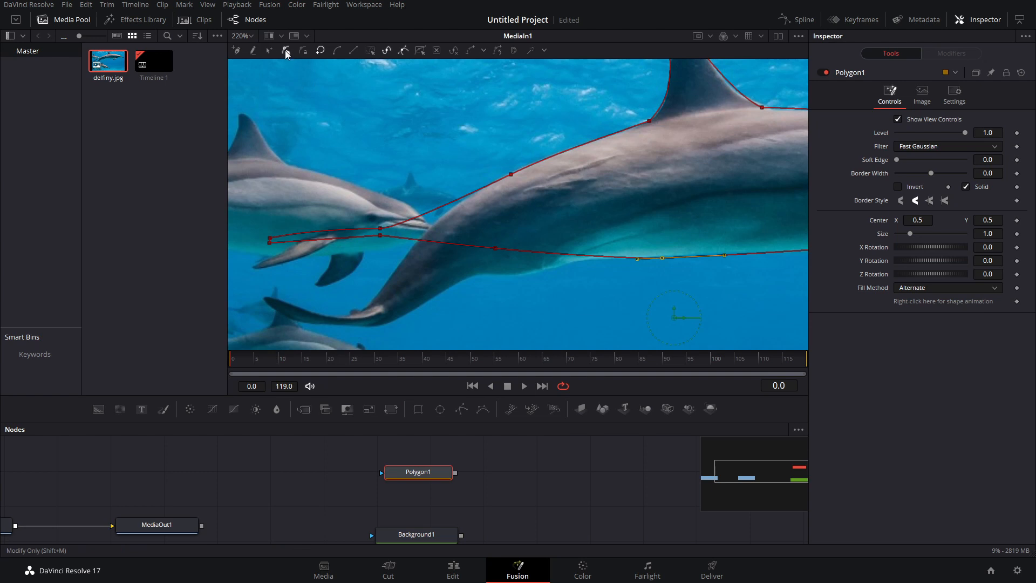
scroll(624, 177, "down", 2)
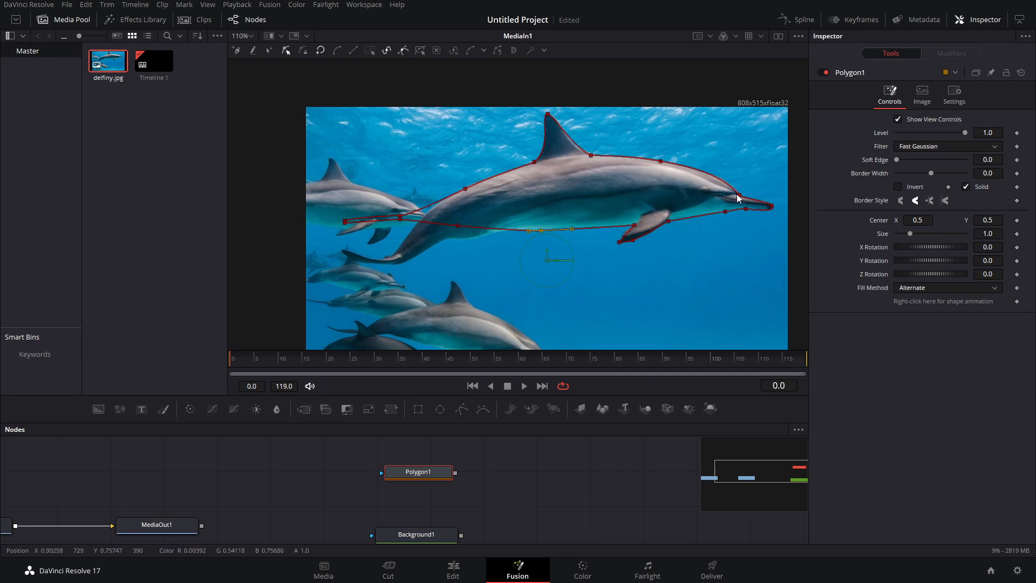
- Connect Polygon1 to Background1 as its mask and show the whole Background1 shape in the viewer
left_click_drag(464, 322, 471, 292)
left_click_drag(430, 489, 434, 519)
left_click_drag(438, 516, 593, 254)
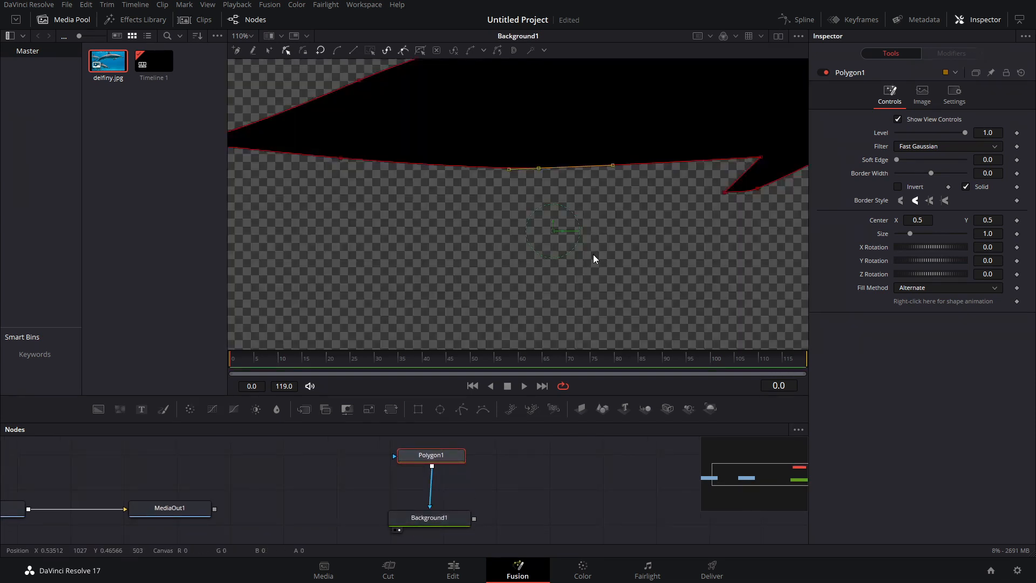
scroll(577, 176, "down", 2)
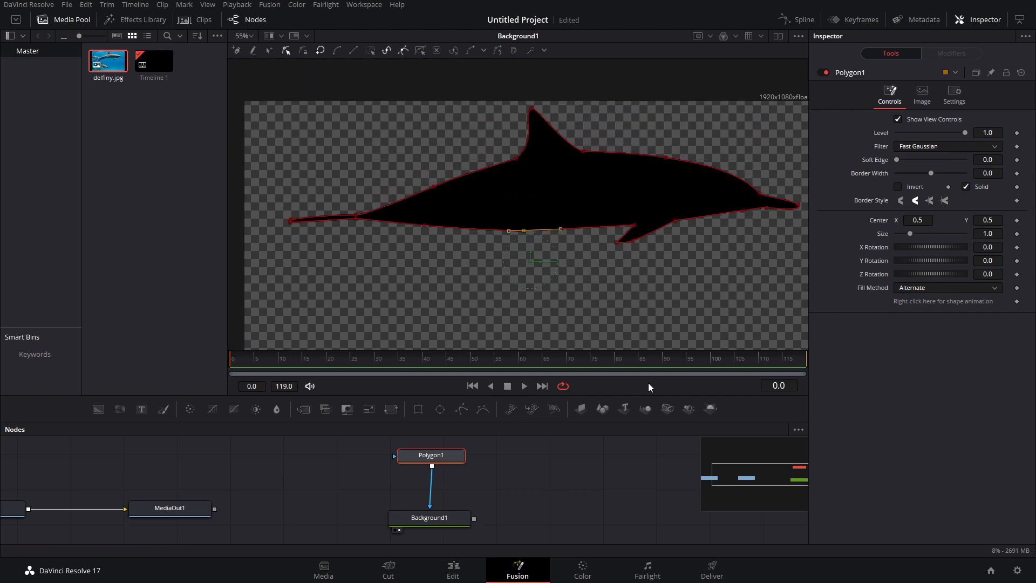
- Split the view into two viewers and show MediaIn1 beside Background1, with more room for the Background1 viewer
left_click(456, 509)
left_click(432, 517)
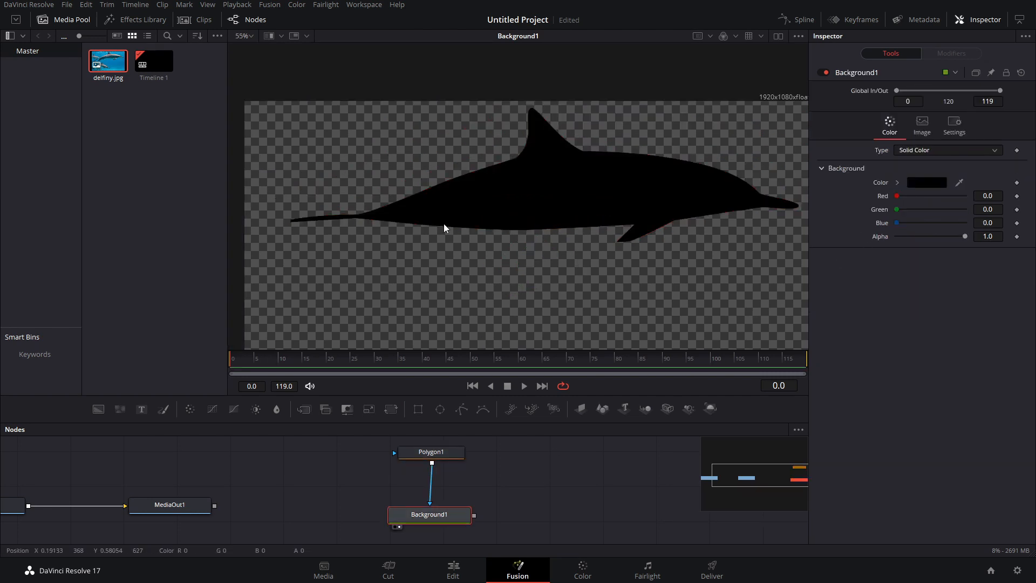
left_click(778, 36)
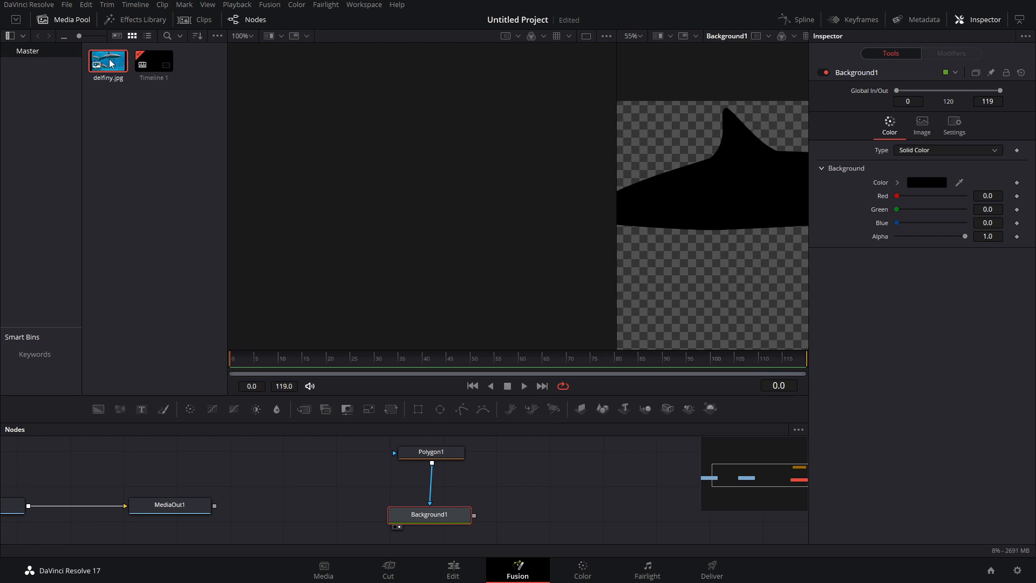
left_click_drag(176, 510, 243, 508)
left_click_drag(162, 502, 328, 484)
left_click_drag(166, 484, 523, 245)
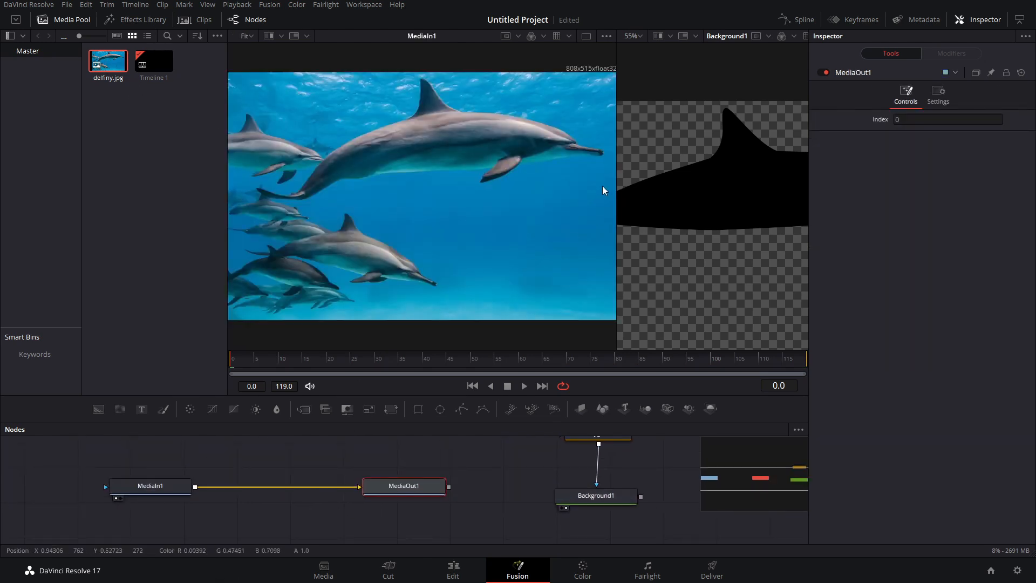
left_click_drag(693, 220, 684, 219)
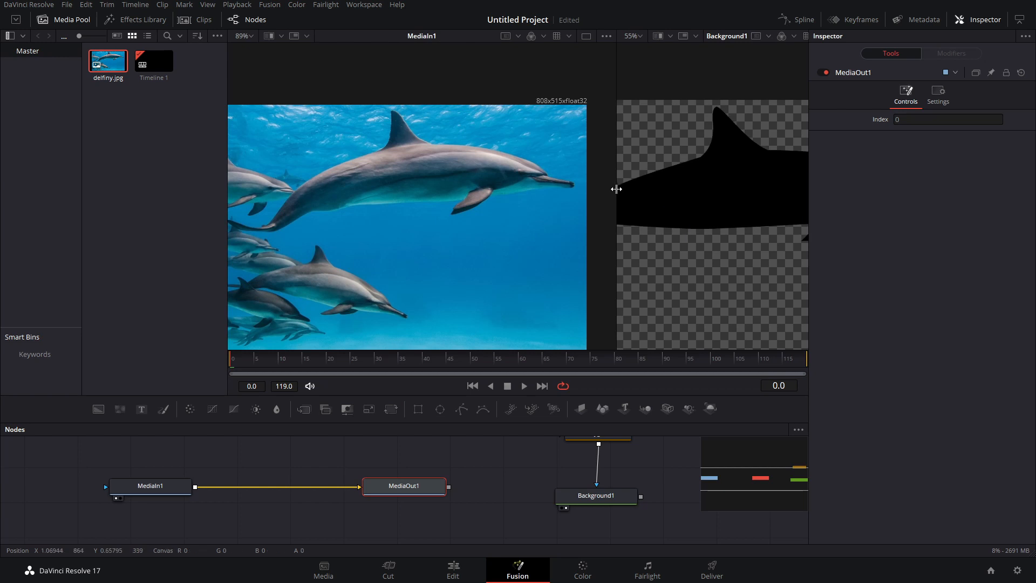
left_click_drag(616, 189, 561, 188)
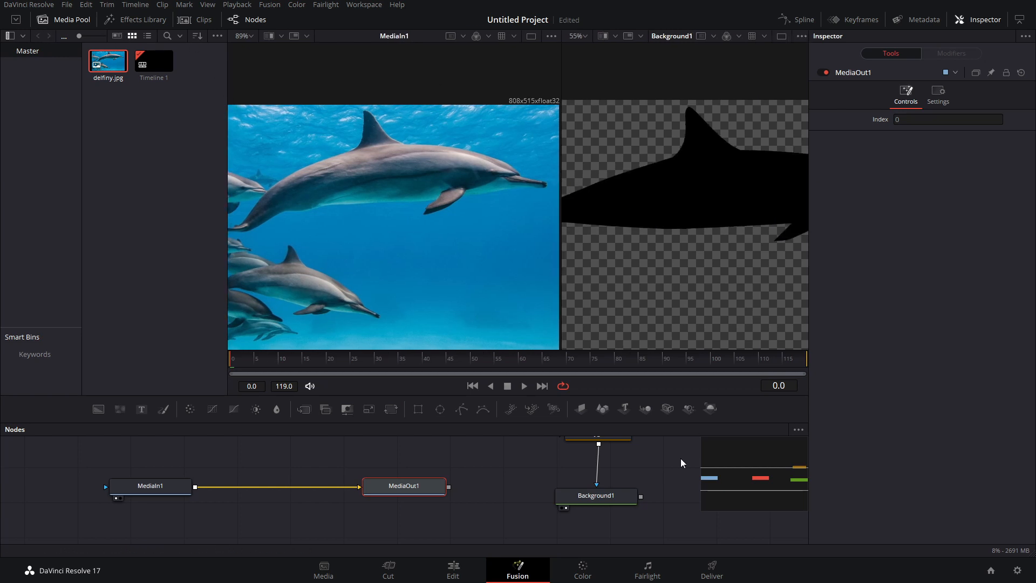
- Sample Background1's colour from the dolphin's grey body in the photo and return to a single viewer
left_click(618, 497)
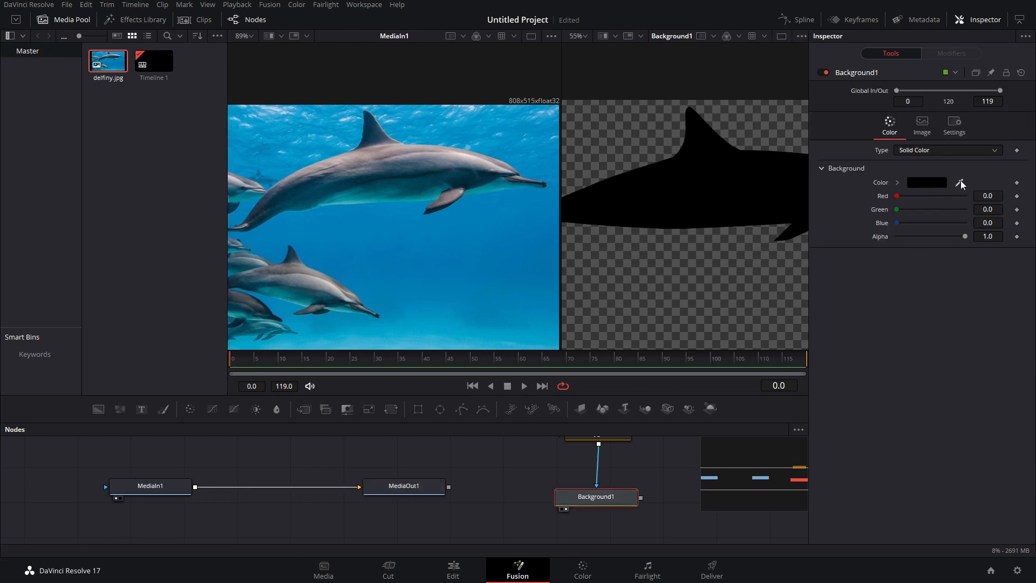
left_click_drag(960, 182, 442, 173)
left_click_drag(562, 201, 314, 219)
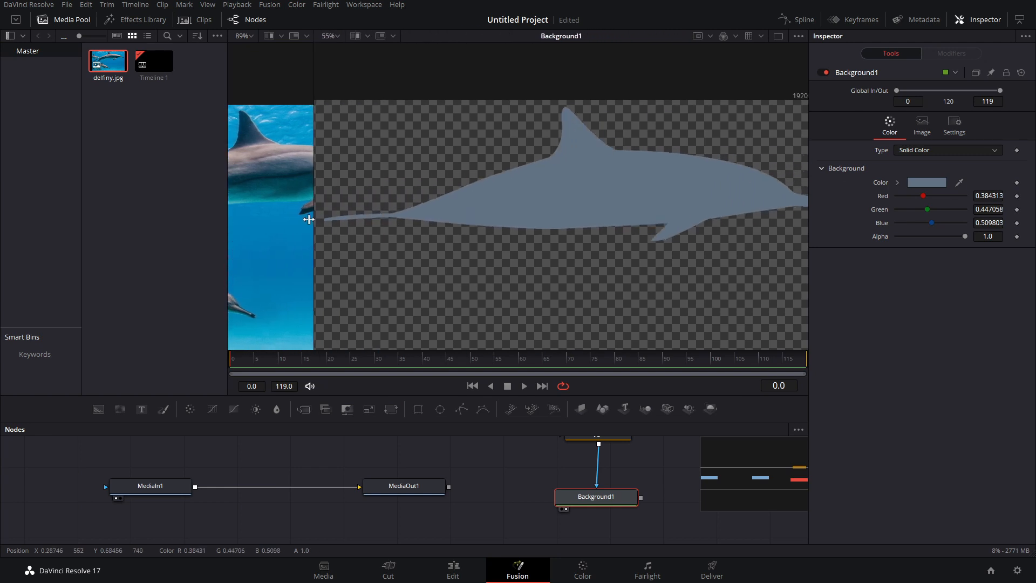
left_click(778, 35)
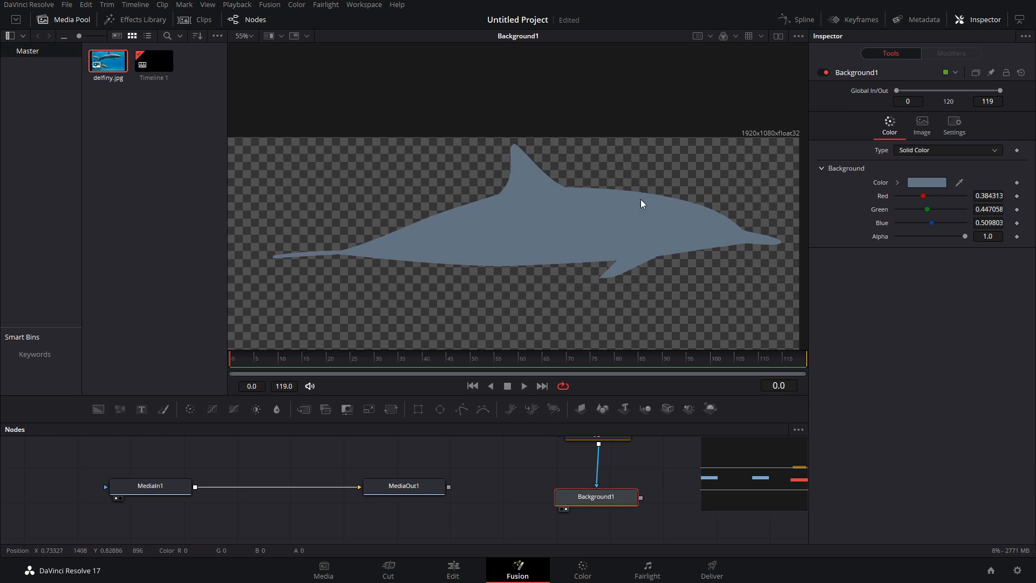
left_click_drag(227, 103, 230, 108)
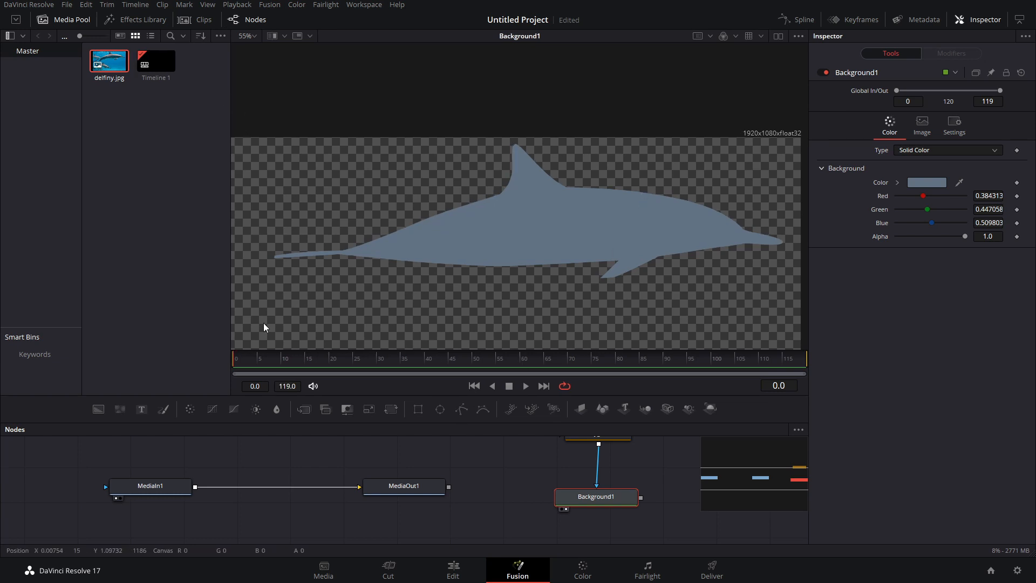
- View MediaIn1's dolphin up close, then enlarge the node area and delete all nodes from the composition
left_click_drag(141, 485, 375, 264)
scroll(550, 231, "up", 5)
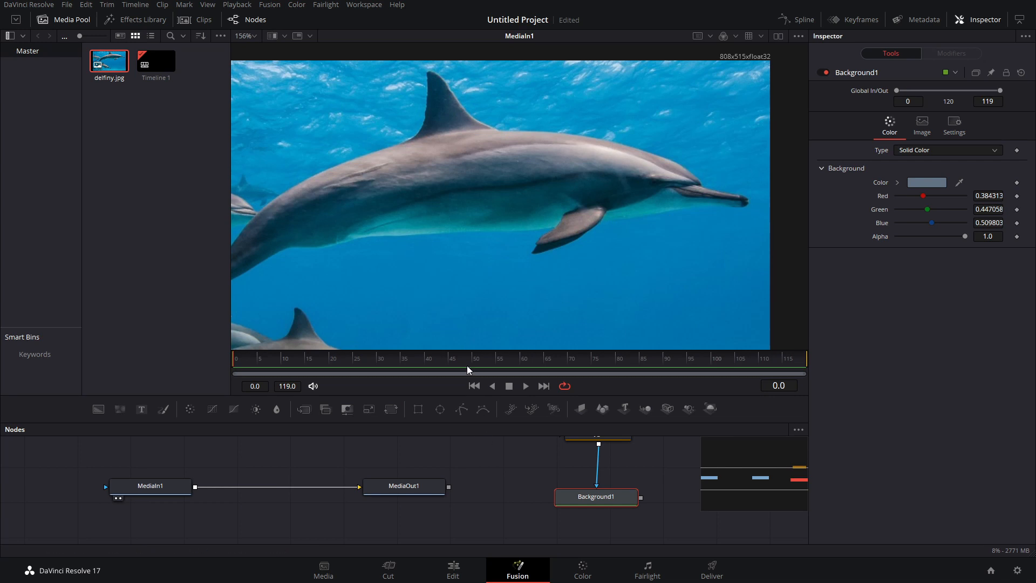
left_click_drag(463, 351, 458, 447)
scroll(458, 447, "down", 5)
left_click_drag(293, 412, 590, 482)
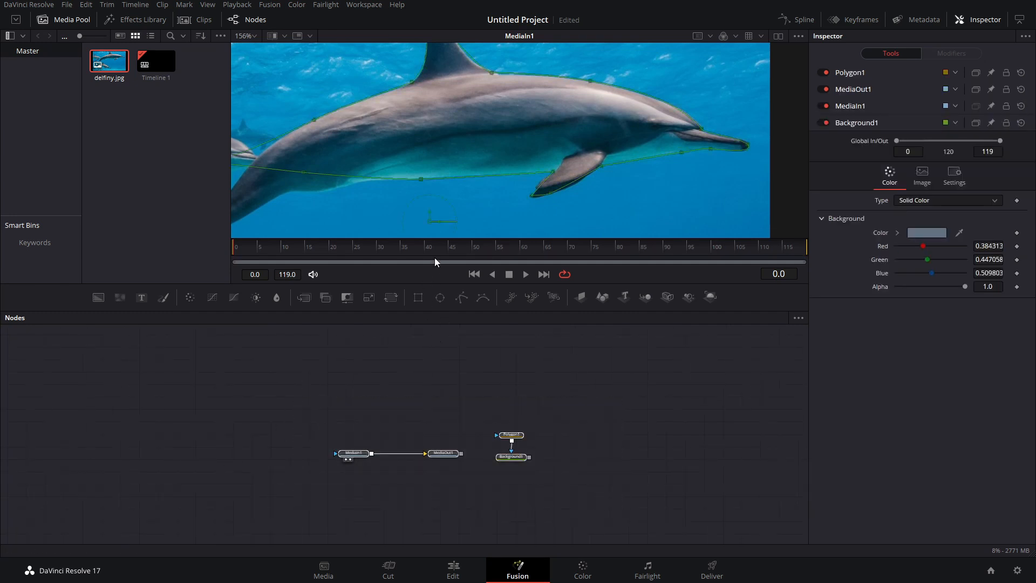
key("Delete")
left_click_drag(432, 237, 432, 268)
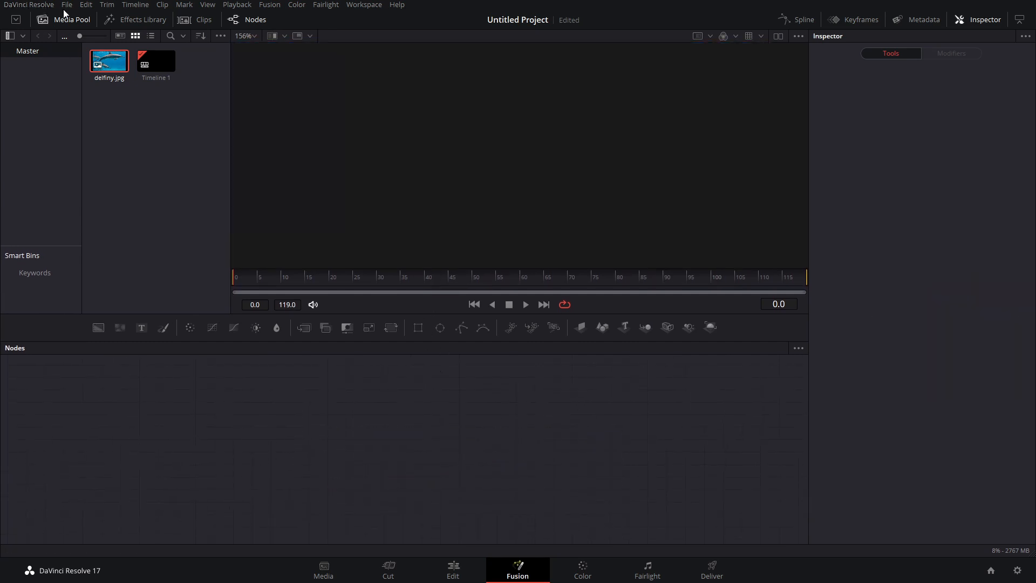
- Open the DELPHINE_BODY_ group in the prepared node graph and view its Background1 node
left_click(86, 4)
mouse_move(106, 5)
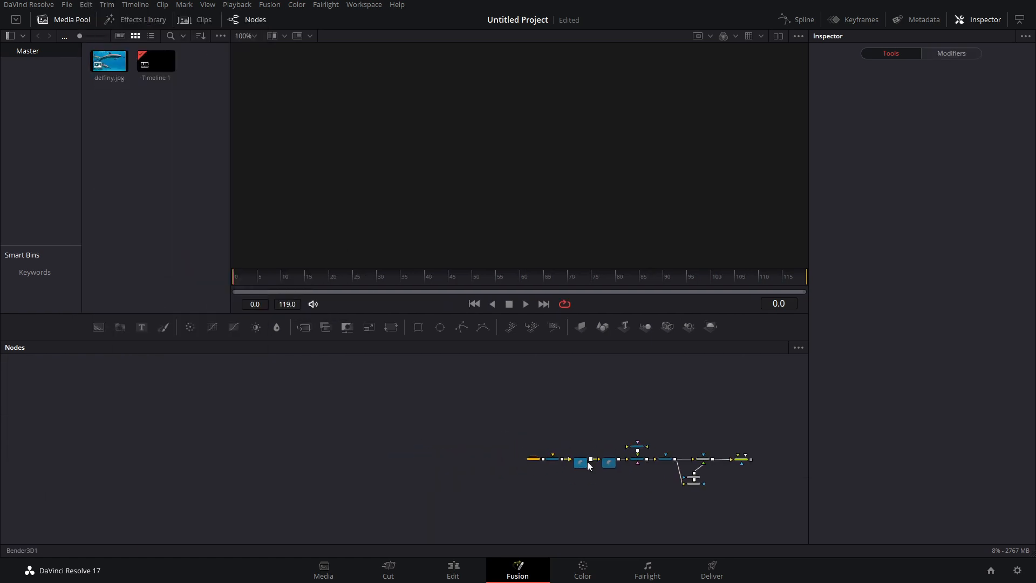
scroll(543, 459, "up", 6)
left_click_drag(497, 488, 346, 448)
left_click(452, 467)
left_click(626, 458)
double_click(345, 448)
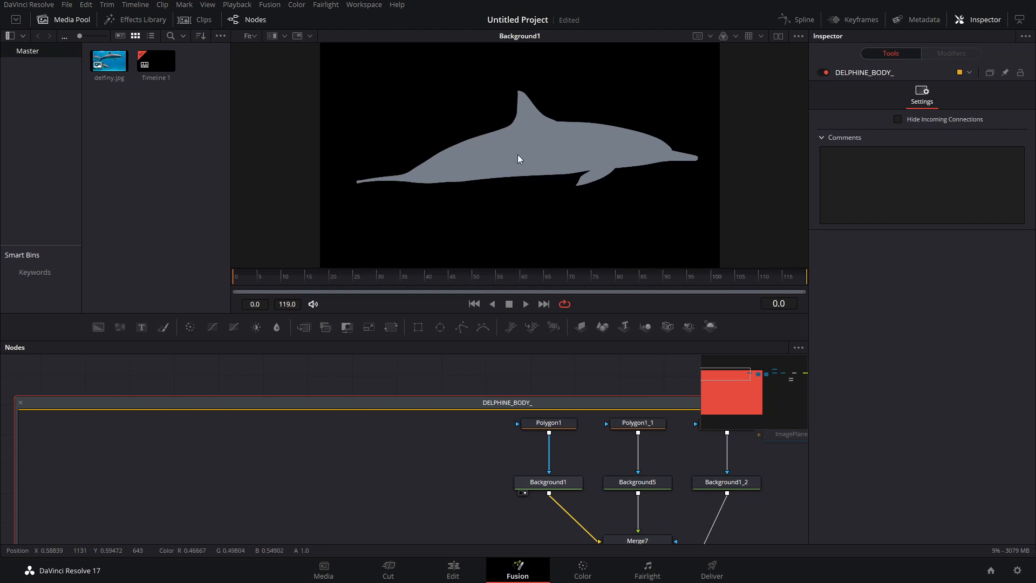
- View the outputs of Background5, Background1_2, Merge7 and Merge8 to examine how the shading layers combine on the dolphin body
left_click_drag(623, 504, 572, 184)
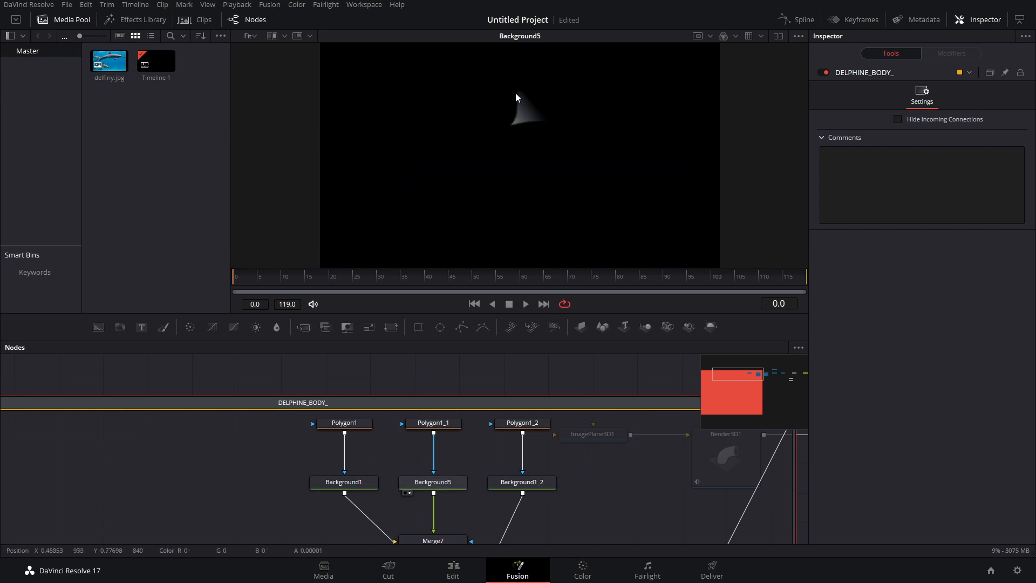
left_click_drag(511, 486, 566, 220)
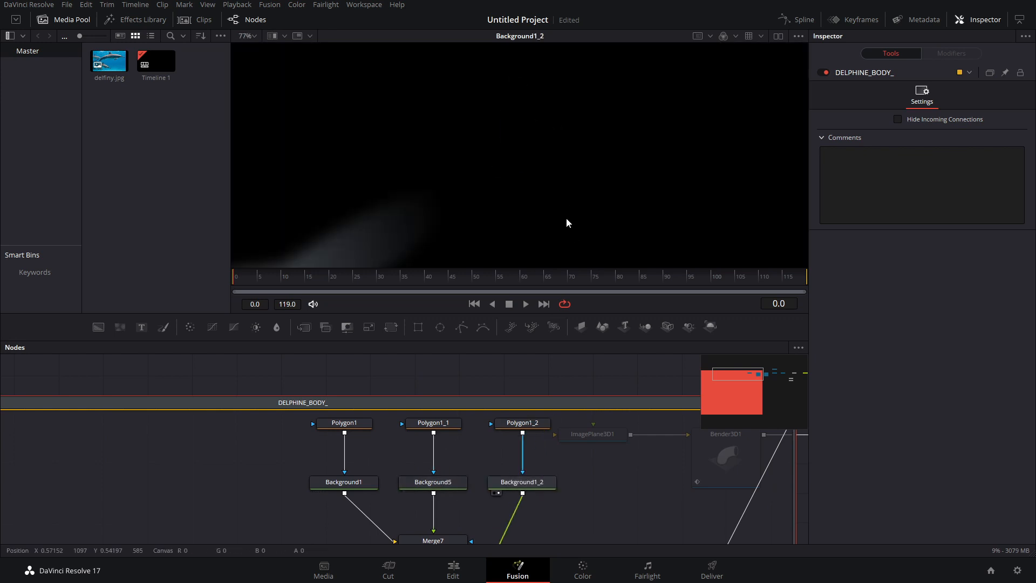
scroll(432, 510, "down", 2)
left_click_drag(432, 509, 604, 172)
scroll(604, 171, "down", 5)
scroll(539, 416, "down", 6)
left_click_drag(426, 475, 625, 131)
scroll(610, 143, "up", 5)
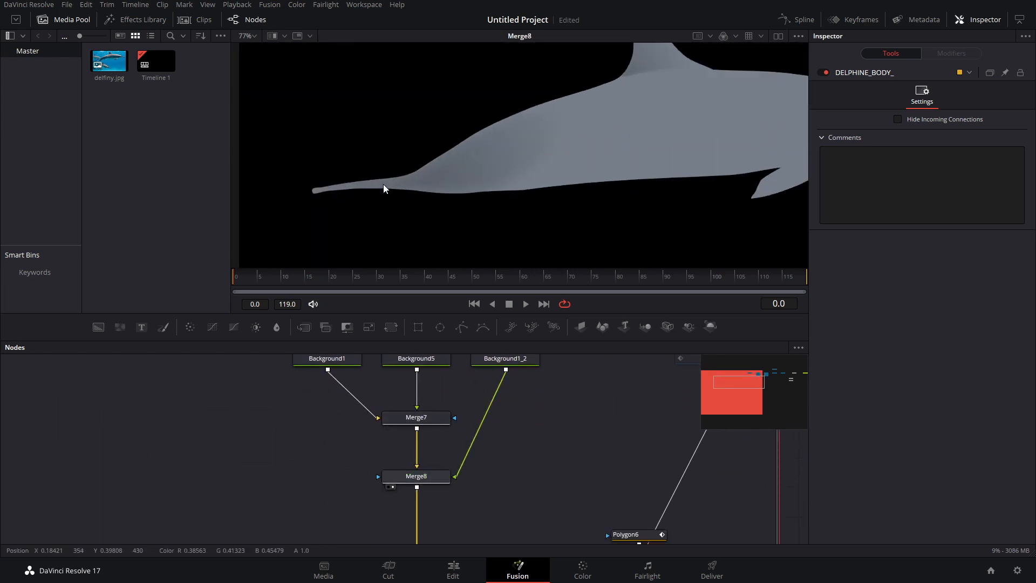
scroll(492, 410, "up", 6)
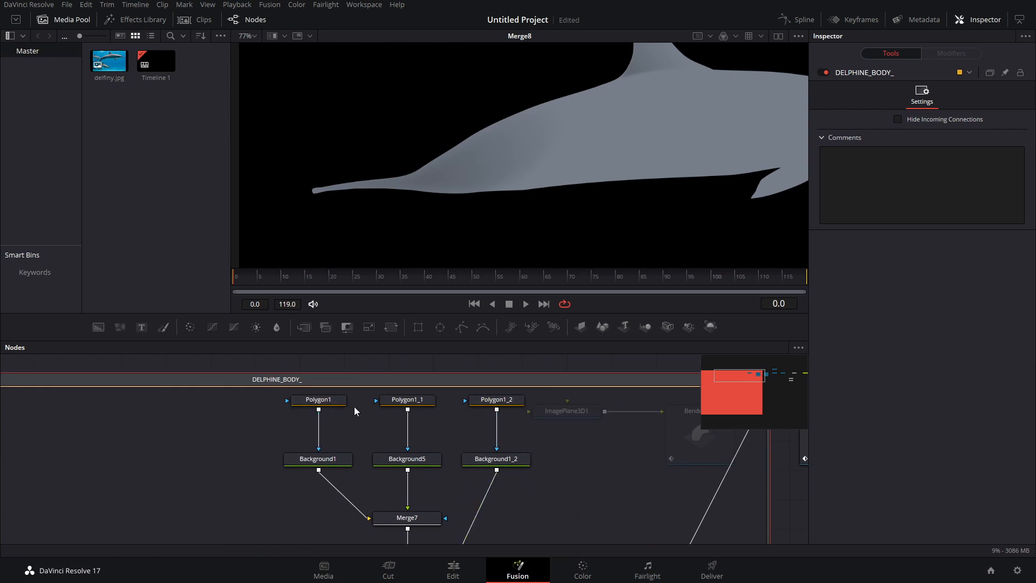
- Compare the plain Background1 body and the Background1_2 tail shading with the combined Merge8 output
left_click_drag(337, 458, 486, 194)
scroll(691, 128, "down", 2)
left_click_drag(691, 128, 522, 108)
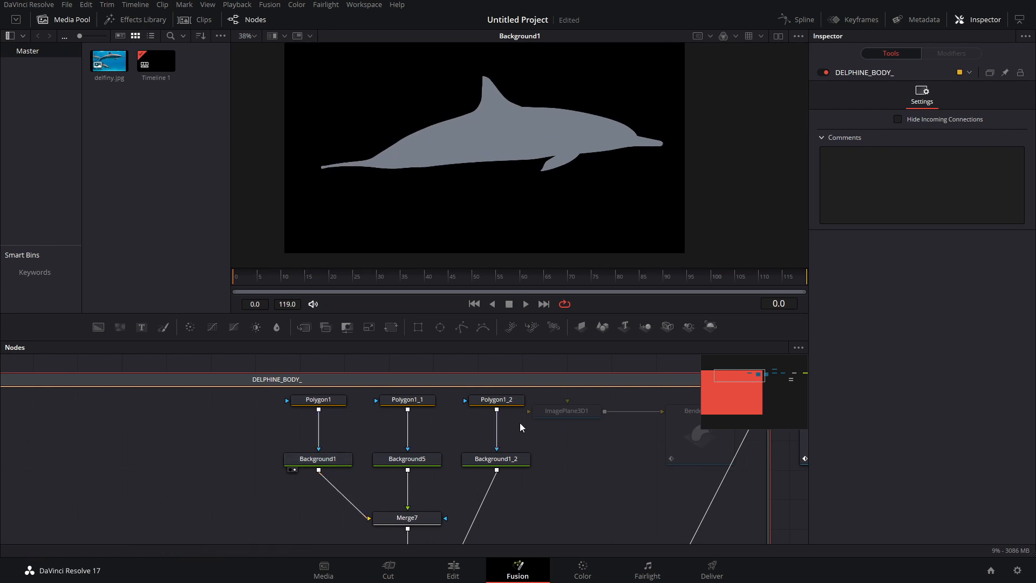
left_click_drag(499, 459, 545, 148)
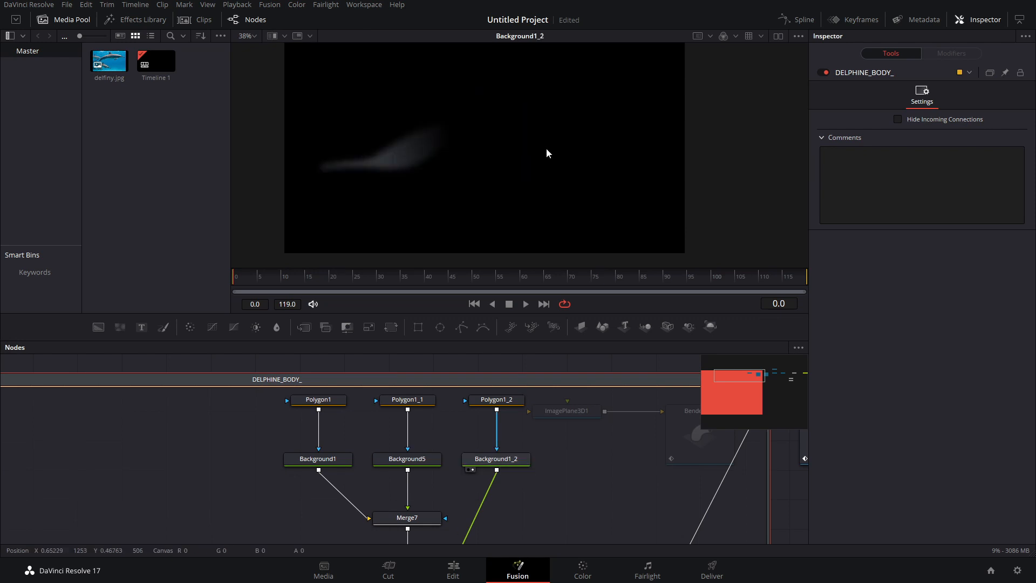
scroll(469, 423, "down", 5)
left_click_drag(455, 475, 526, 197)
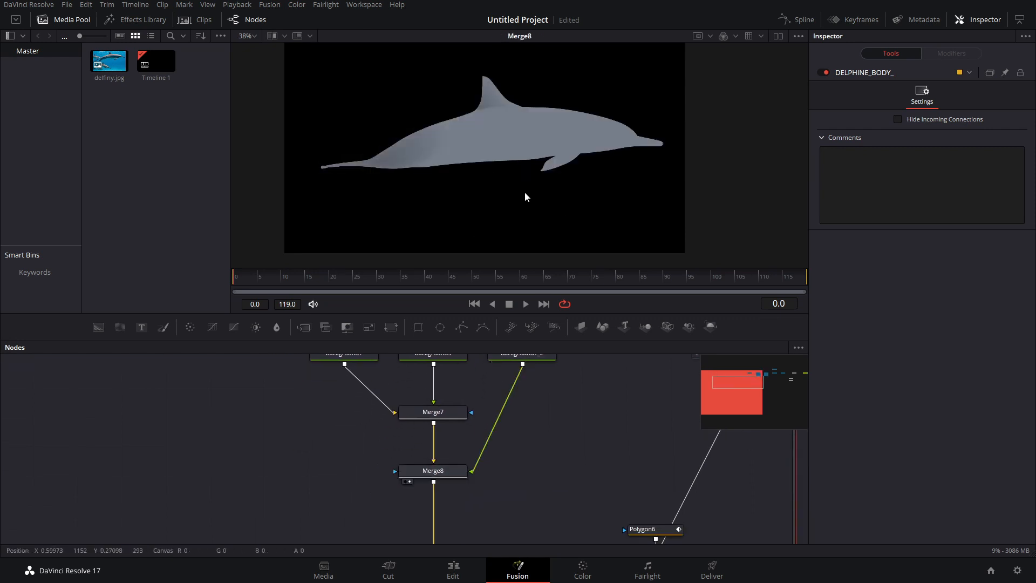
- View the Background1_2 tail shading over a transparency checkerboard, then switch the checkerboard off again
scroll(502, 464, "up", 3)
left_click_drag(517, 411, 451, 185)
right_click(543, 162)
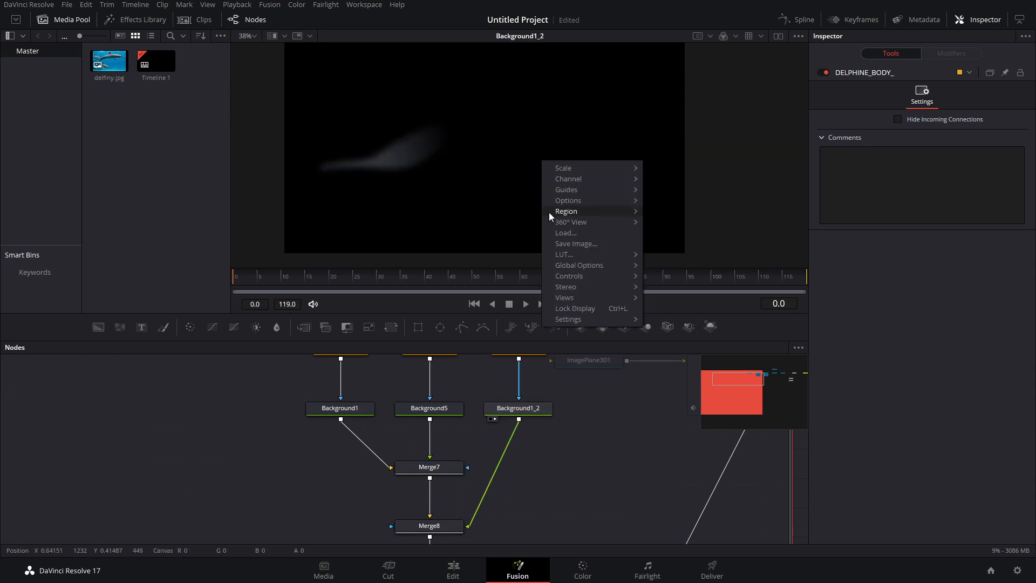
mouse_move(566, 201)
left_click(672, 211)
scroll(395, 139, "up", 3)
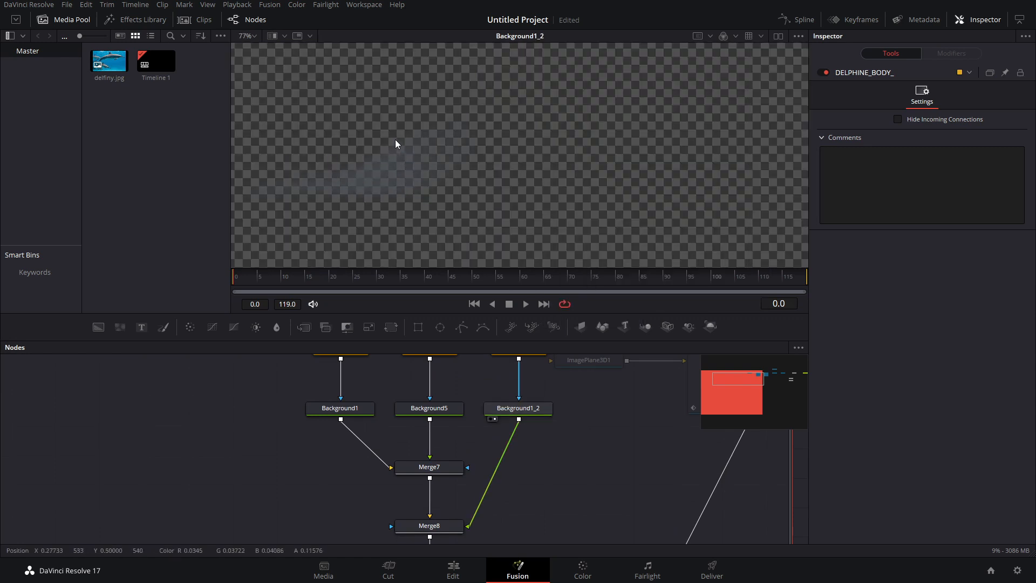
right_click(527, 153)
left_click(687, 196)
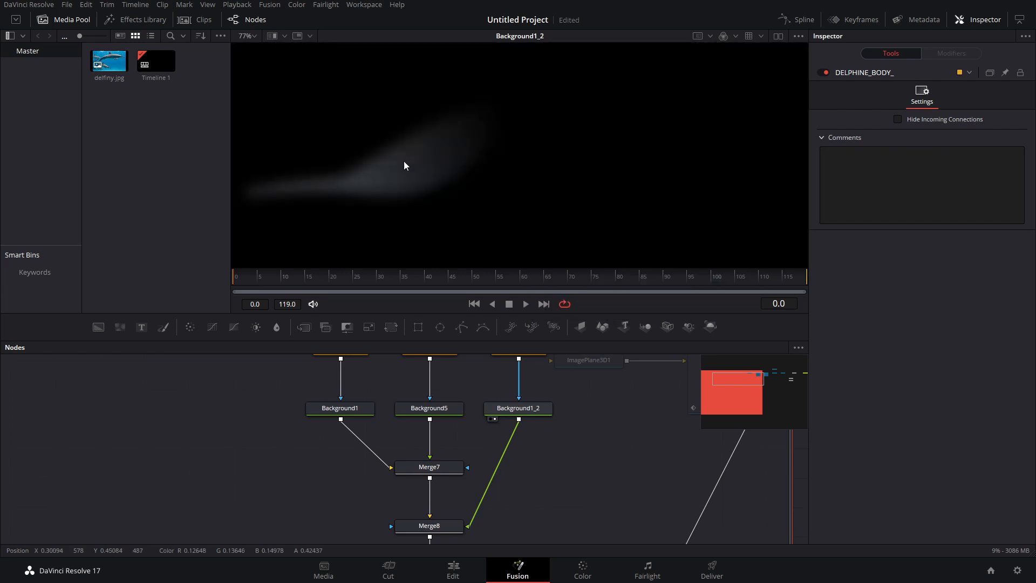
- Show Merge8 again to examine the tail shading and bring the Polygon mask nodes into view
left_click(529, 449)
left_click_drag(450, 525, 387, 176)
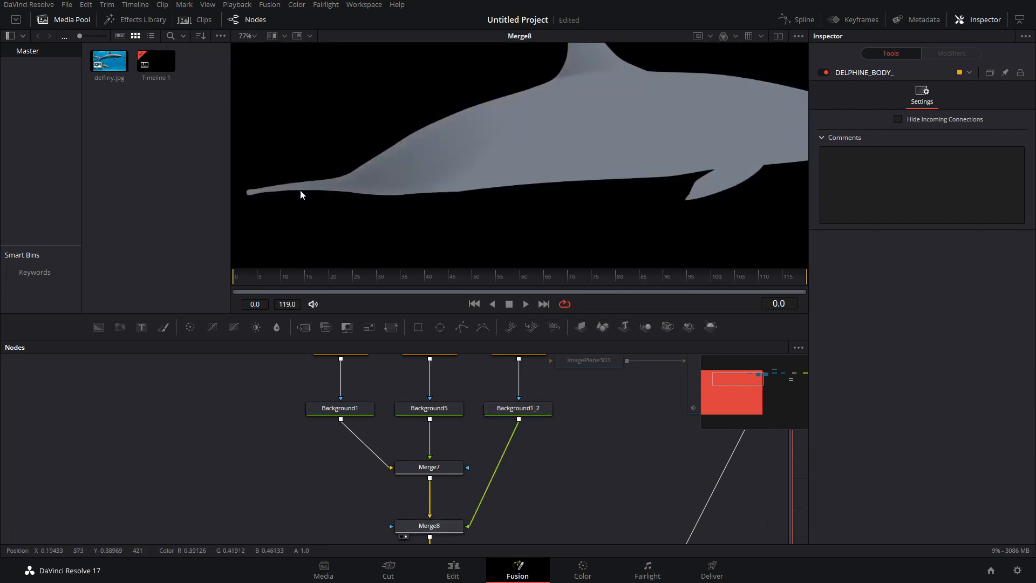
left_click_drag(517, 423, 515, 429)
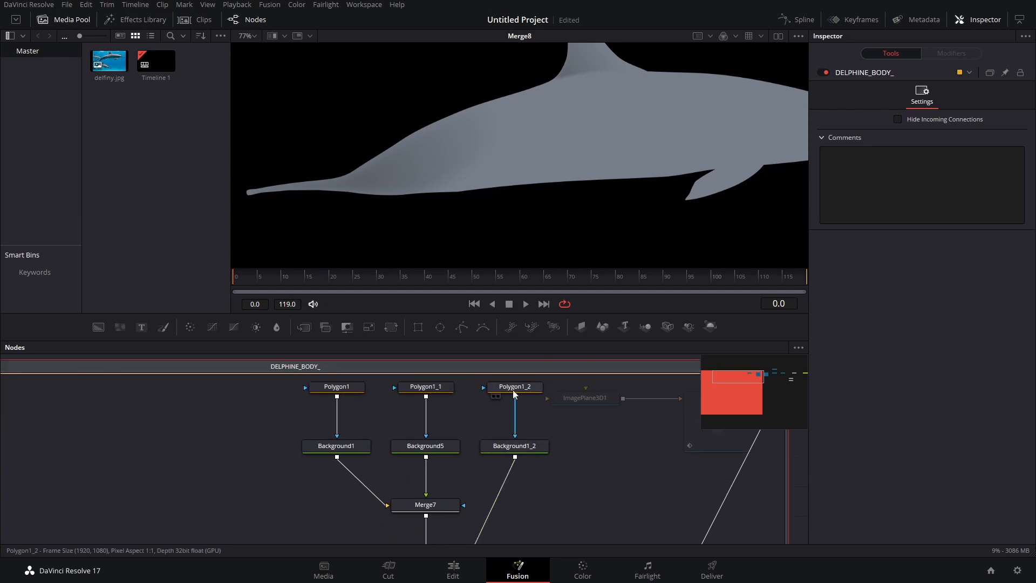
- Raise the soft edge of the Polygon1_2 tail-shading mask to 0.0709
left_click(513, 389)
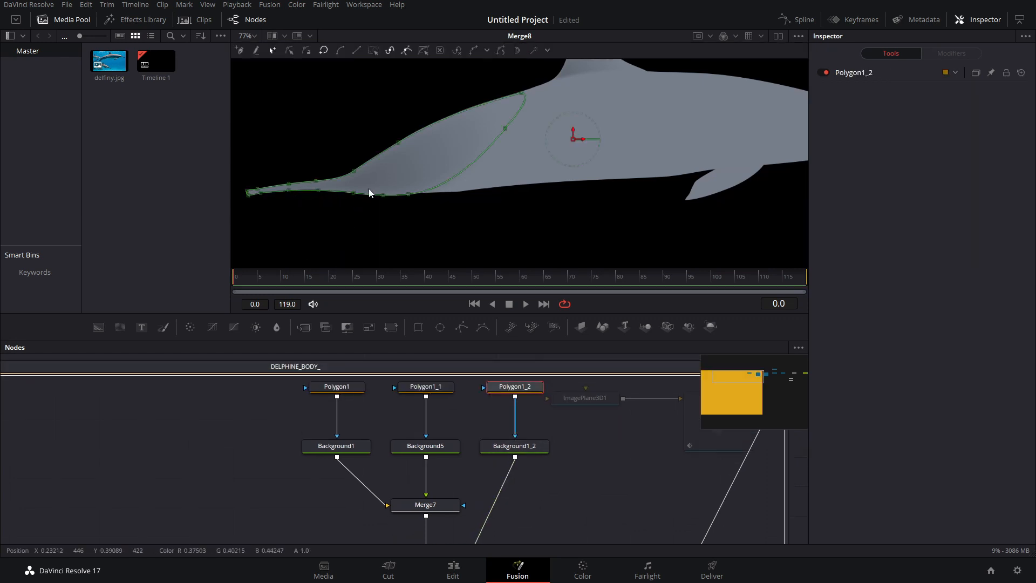
left_click(840, 72)
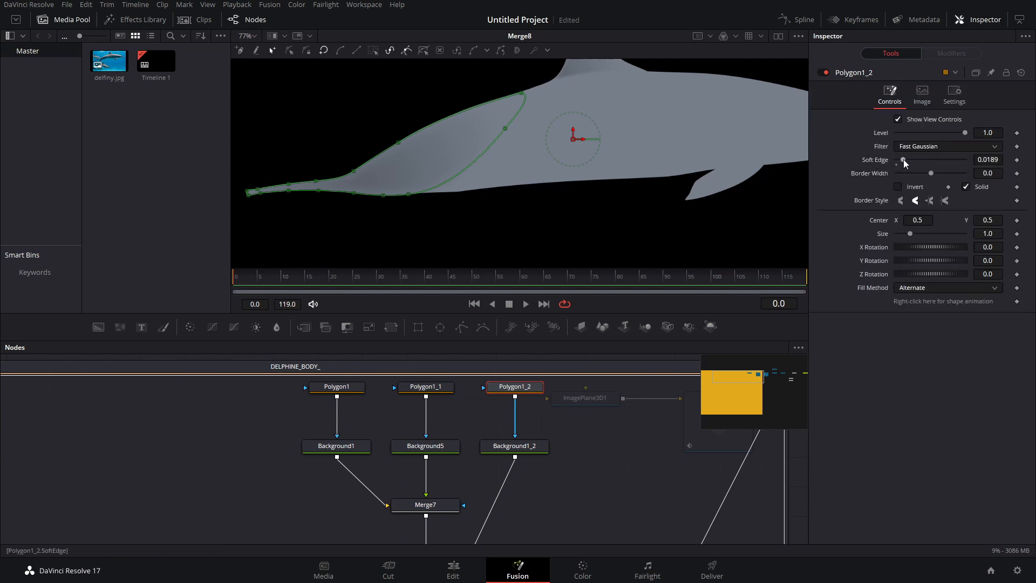
left_click_drag(904, 161, 922, 162)
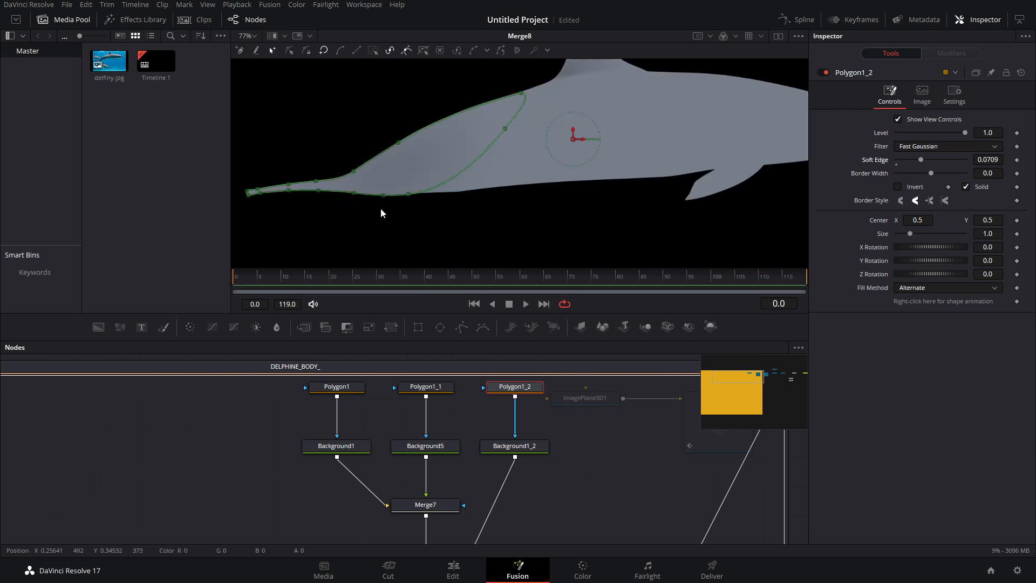
left_click_drag(381, 213, 442, 191)
- Set Merge8's operator to Over with apply mode Normal and examine the tail shading around the body edge
left_click_drag(502, 525, 503, 458)
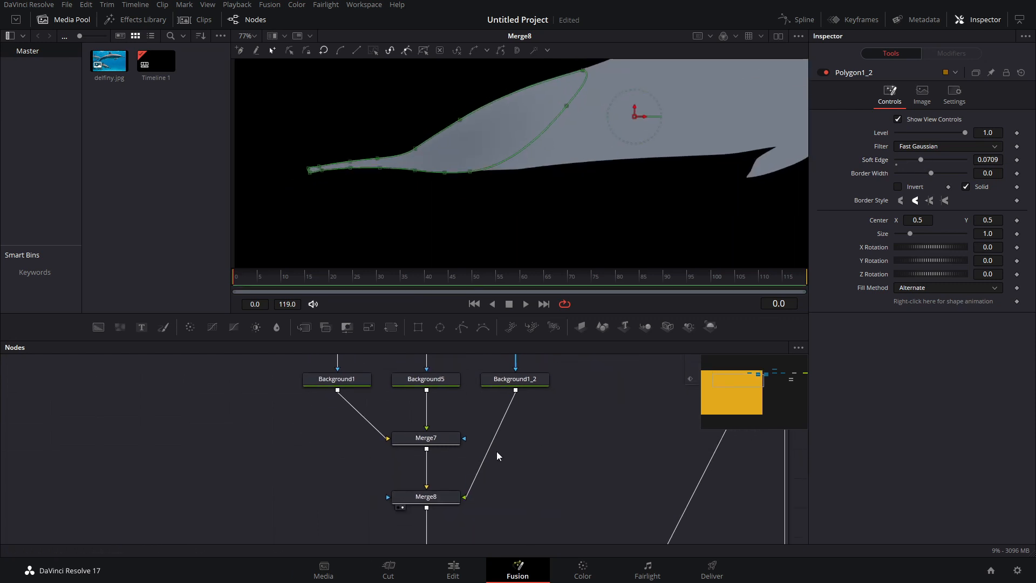
scroll(384, 406, "up", 2)
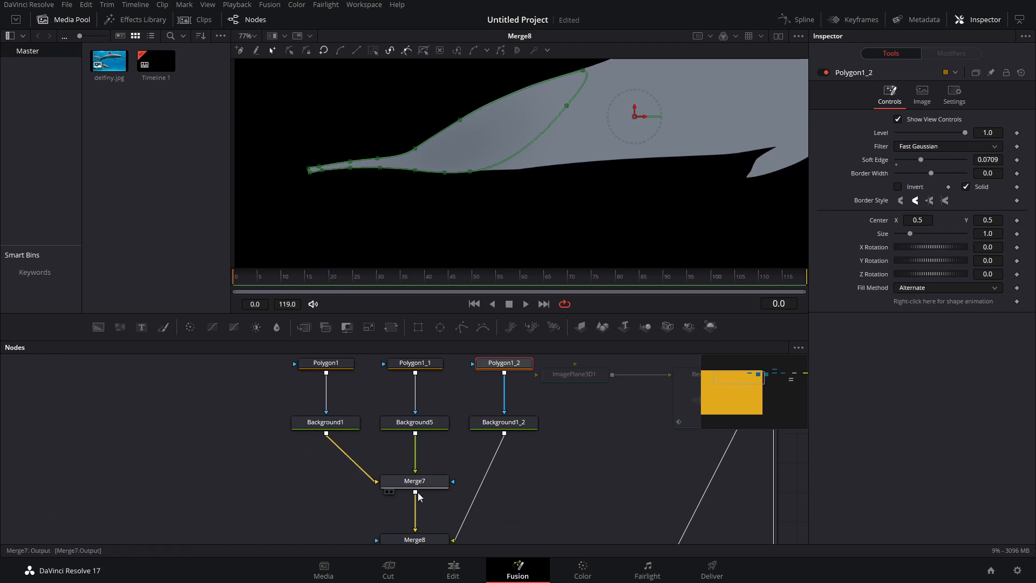
left_click_drag(445, 512, 418, 456)
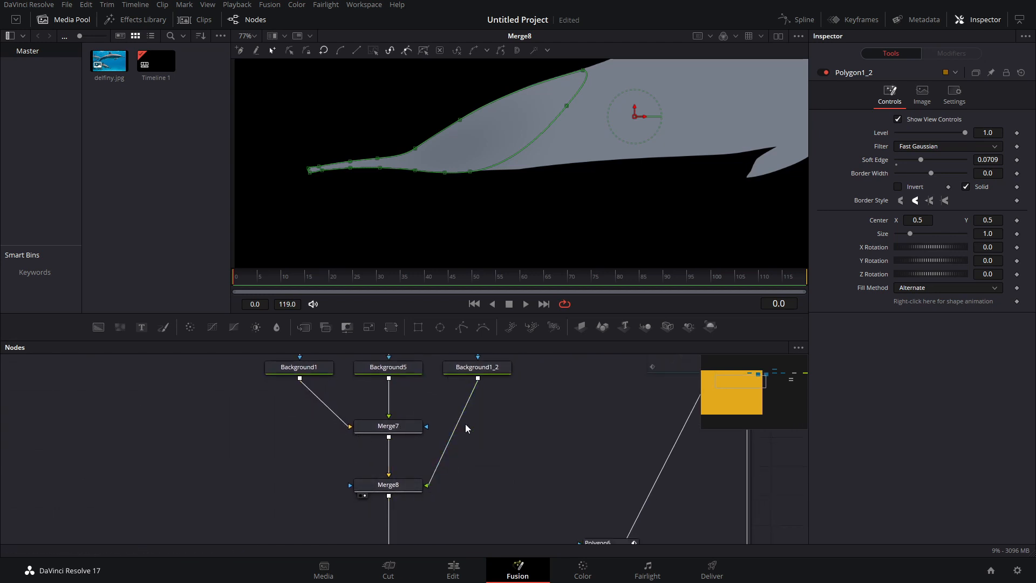
left_click(382, 488)
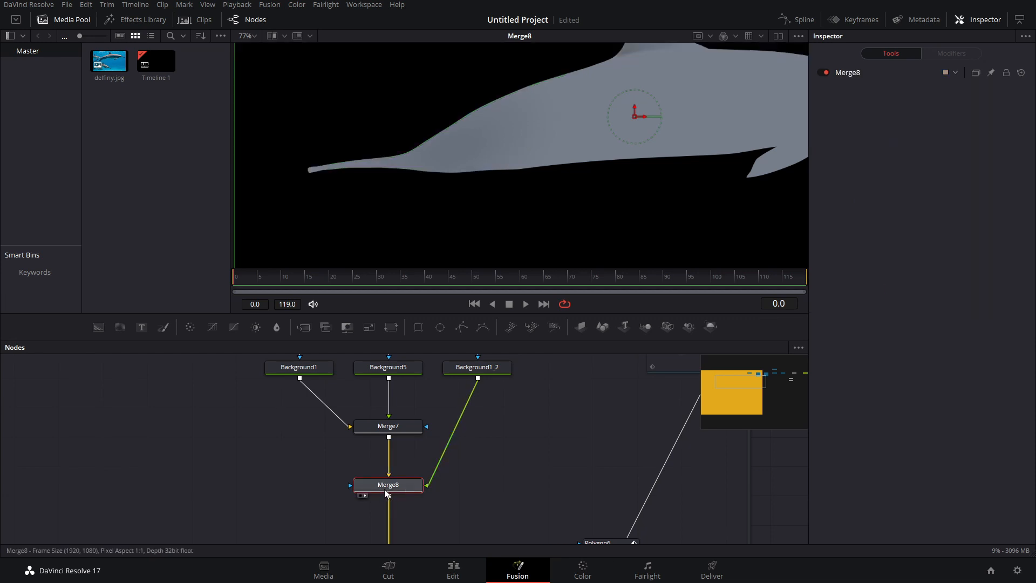
scroll(485, 371, "up", 3)
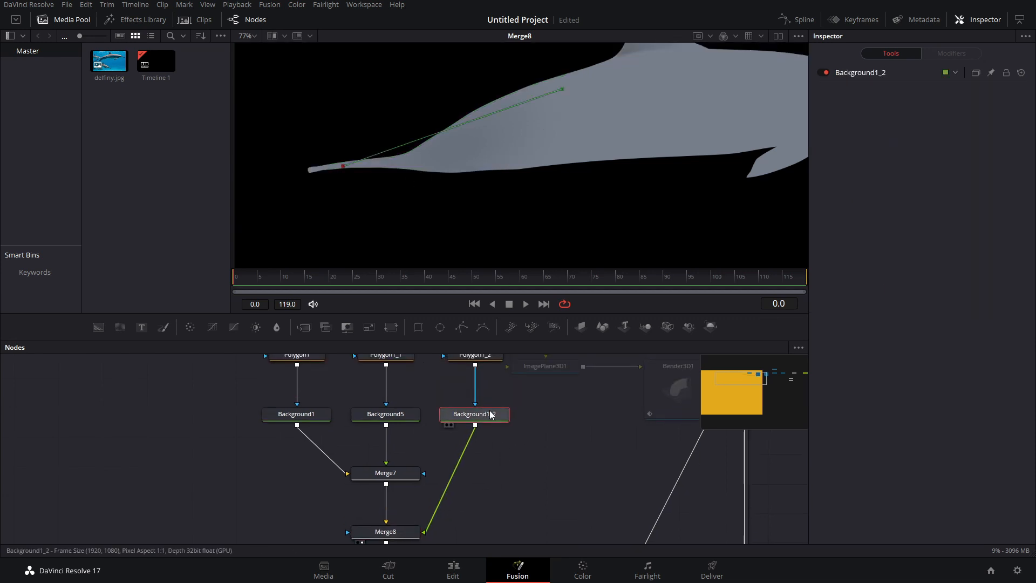
left_click(477, 362)
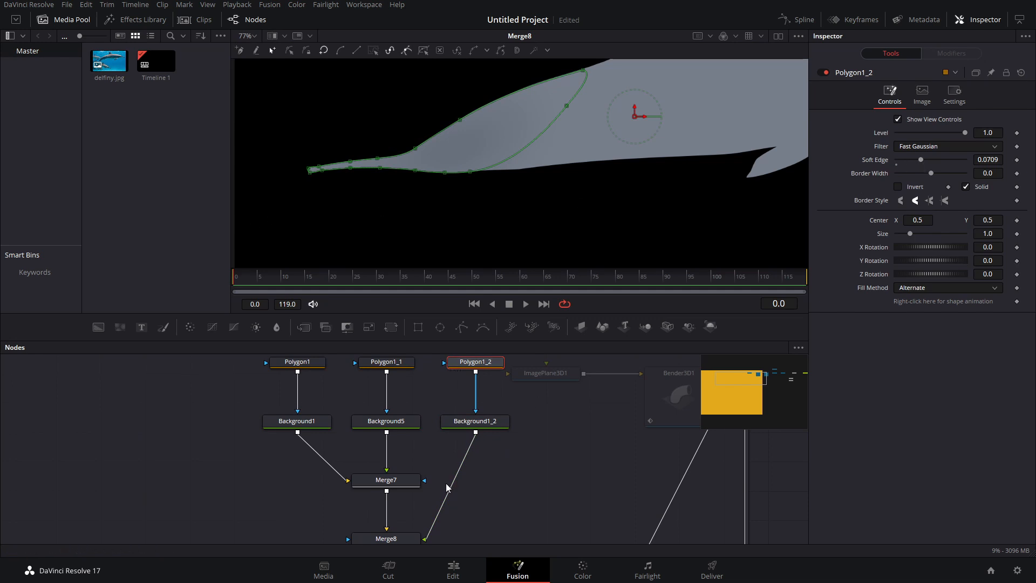
scroll(446, 484, "down", 4)
left_click(393, 459)
left_click(911, 187)
left_click(863, 210)
left_click(911, 200)
left_click(910, 215)
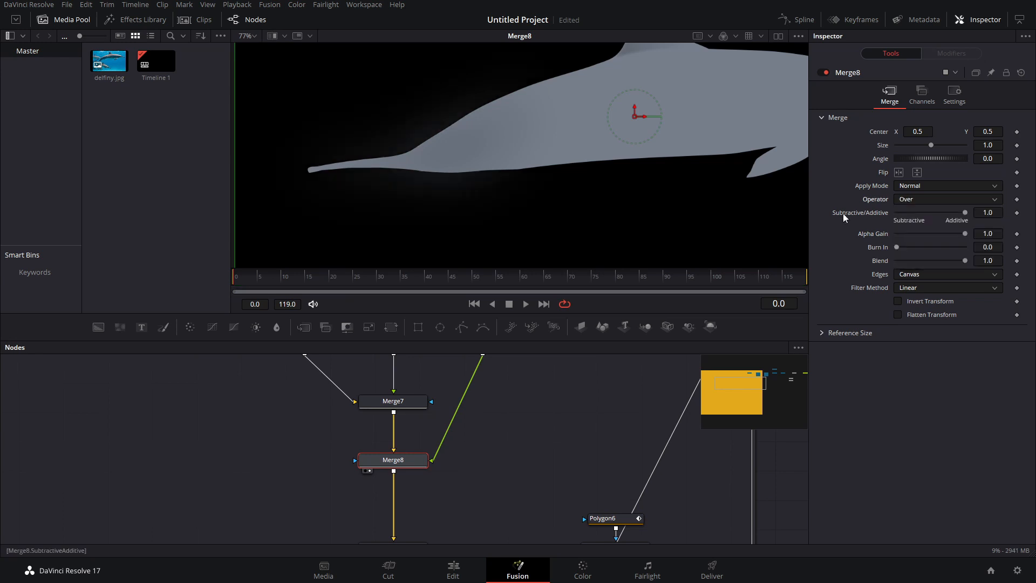
scroll(446, 174, "up", 2)
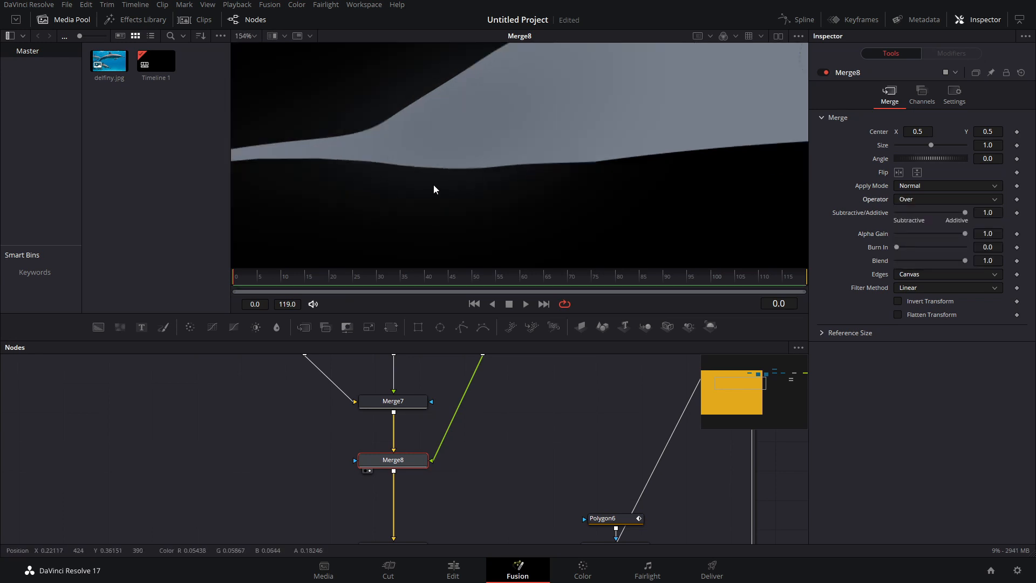
- Change the start colour of Background1_2's gradient to orange #ff7300 and examine its spread around the tail
scroll(497, 463, "up", 4)
left_click(481, 426)
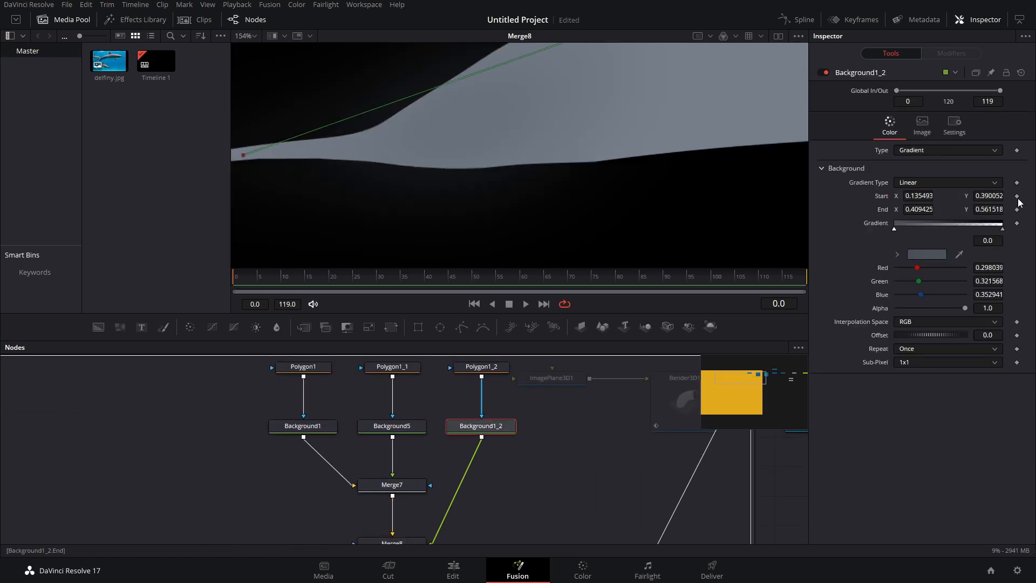
left_click(928, 254)
left_click(610, 189)
left_click_drag(632, 232, 637, 177)
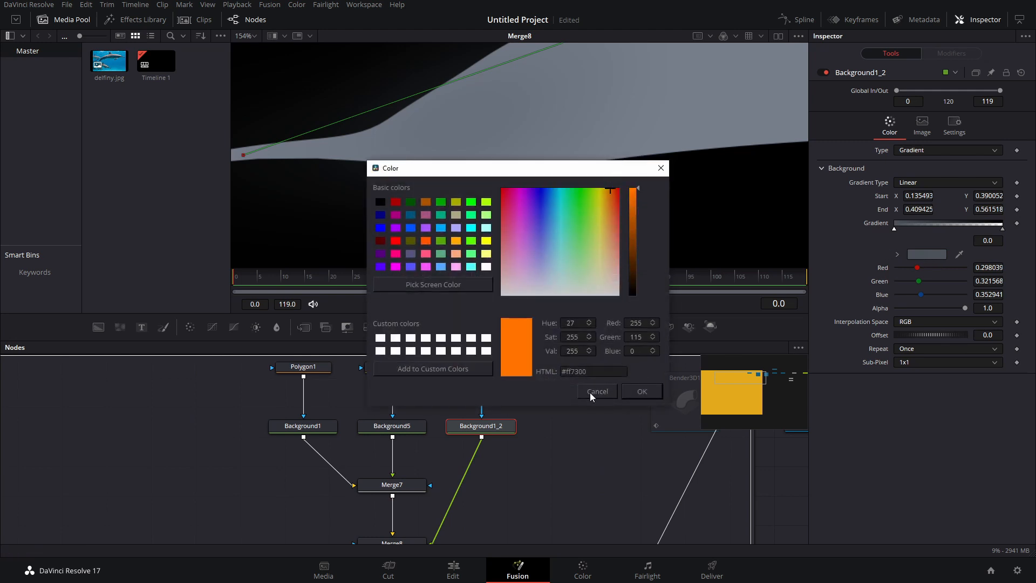
left_click(640, 391)
left_click_drag(405, 180, 471, 203)
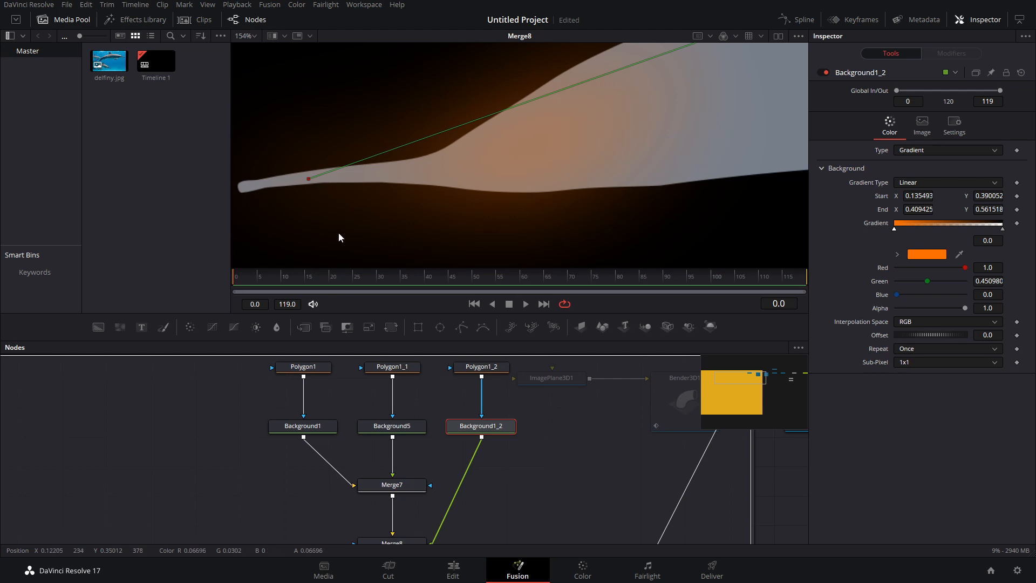
- Set Merge8's operator to Atop so the orange shading stays inside the dolphin's body
left_click_drag(541, 396, 550, 336)
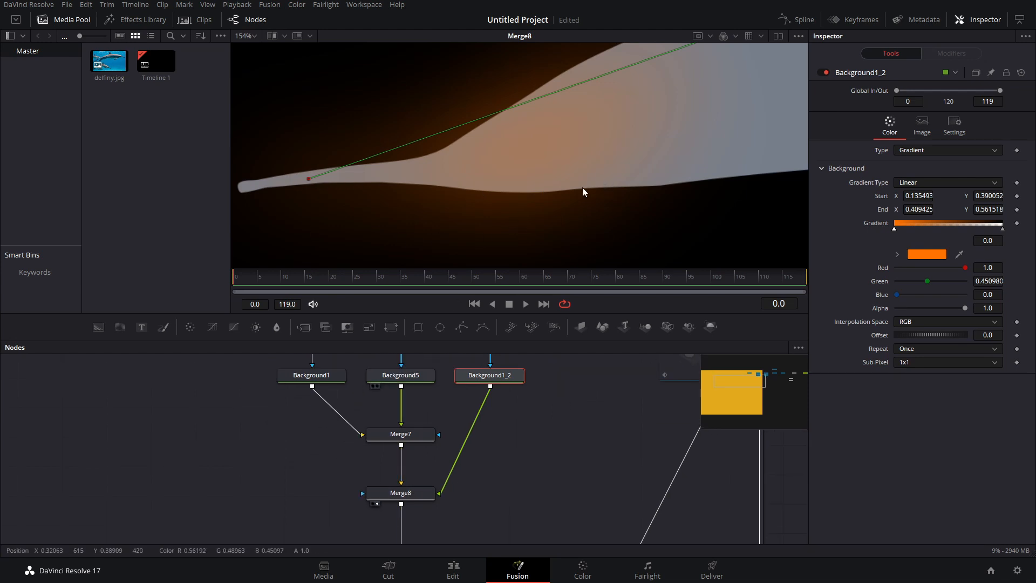
scroll(409, 476, "down", 1)
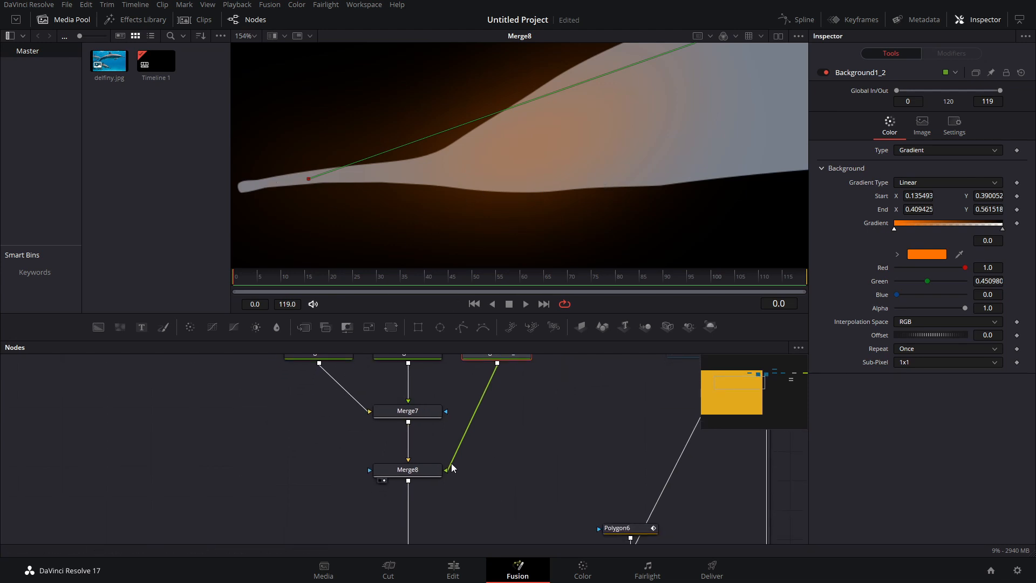
left_click(408, 472)
left_click(918, 201)
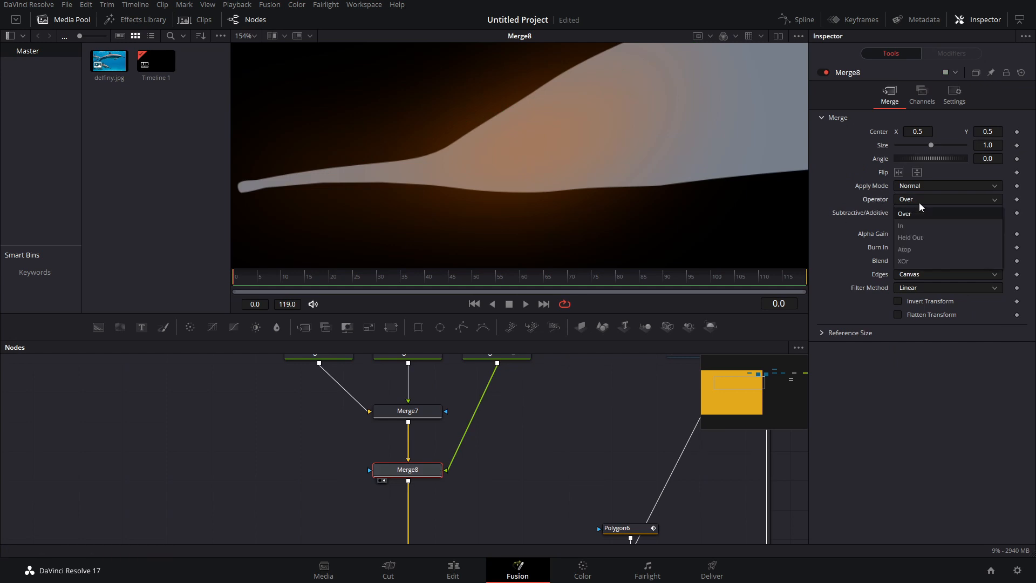
left_click(910, 250)
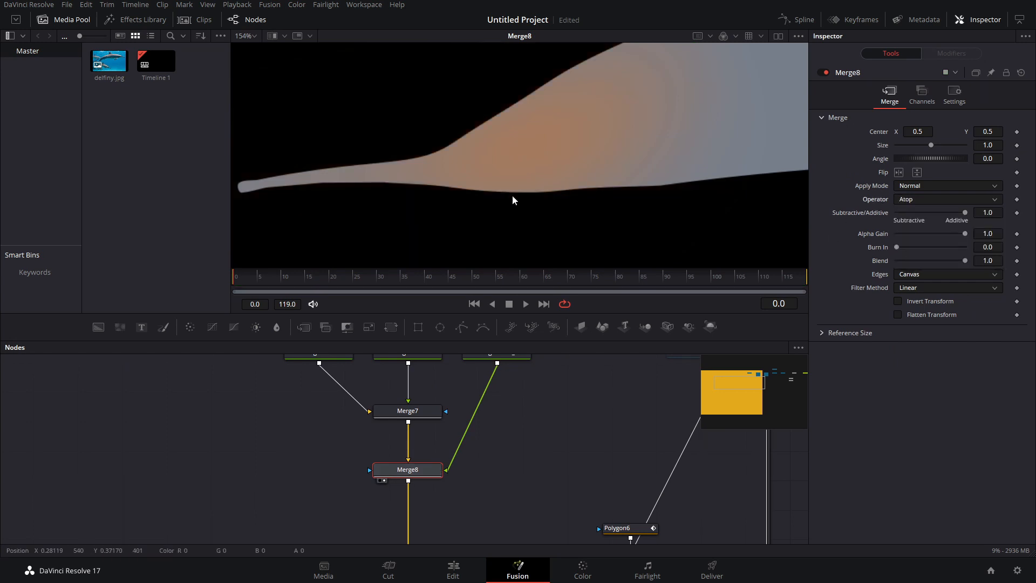
scroll(444, 427, "up", 1)
scroll(452, 410, "up", 1)
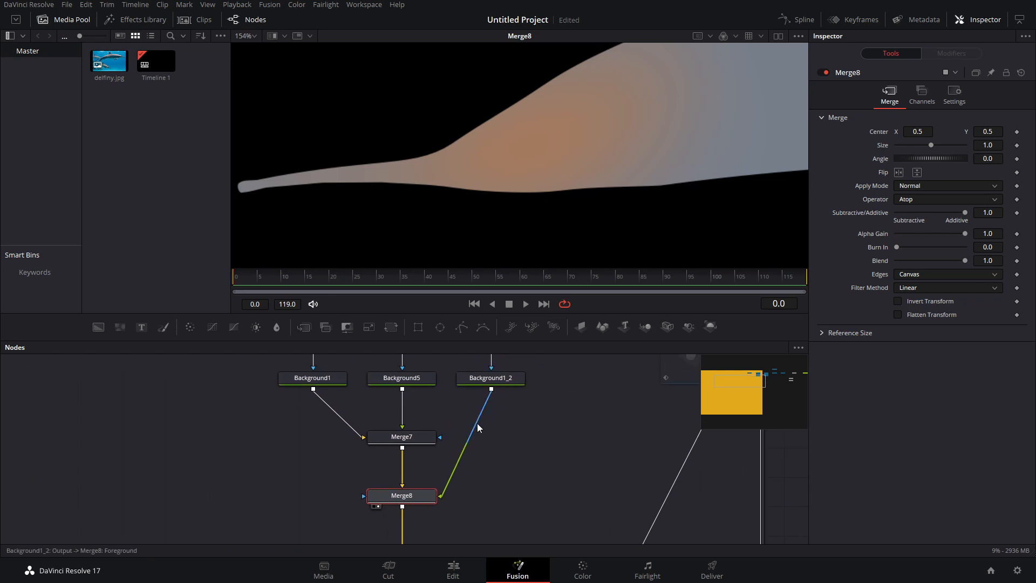
- Show the Merge5 output in the viewer to examine the complete dolphin with its orange tail
scroll(476, 428, "down", 3)
left_click_drag(507, 522, 489, 431)
left_click_drag(471, 498, 458, 452)
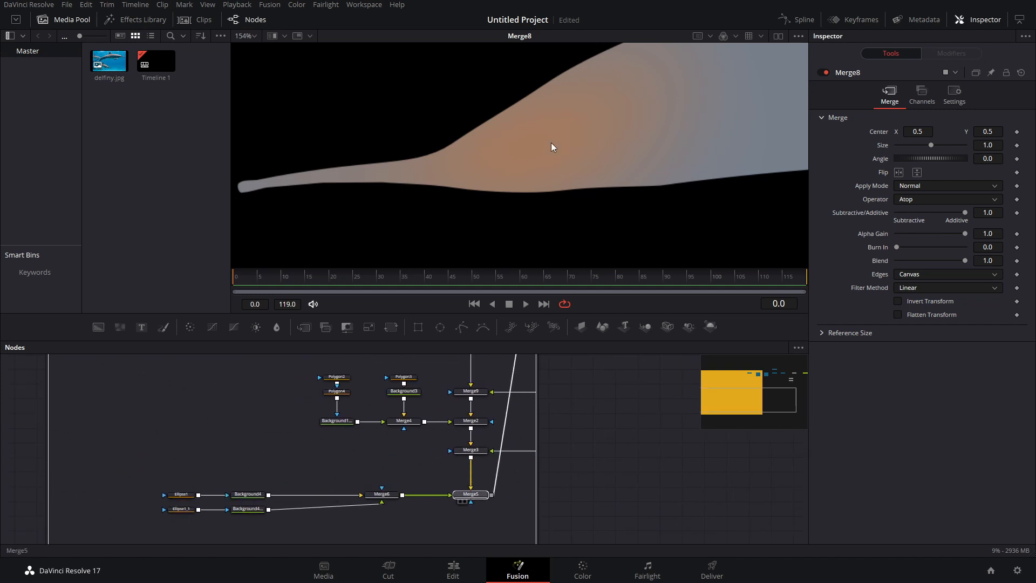
left_click_drag(552, 143, 556, 144)
scroll(619, 154, "down", 1)
left_click_drag(694, 145, 347, 200)
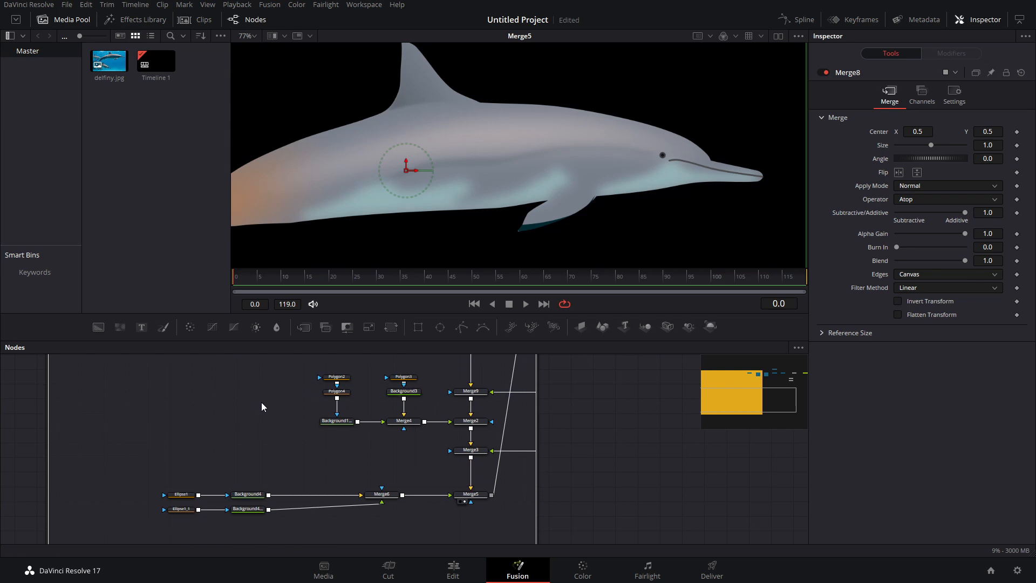
- Collapse the DELPHINE_BODY_ group and view ImagePlane3D1 to examine the dolphin as a plane in 3D space
left_click_drag(261, 402, 447, 532)
left_click_drag(246, 362, 156, 416)
left_click(258, 458)
left_click_drag(258, 427, 659, 452)
left_click(432, 441)
scroll(522, 442, "up", 5)
left_click_drag(449, 156, 449, 157)
left_click_drag(536, 194, 507, 164)
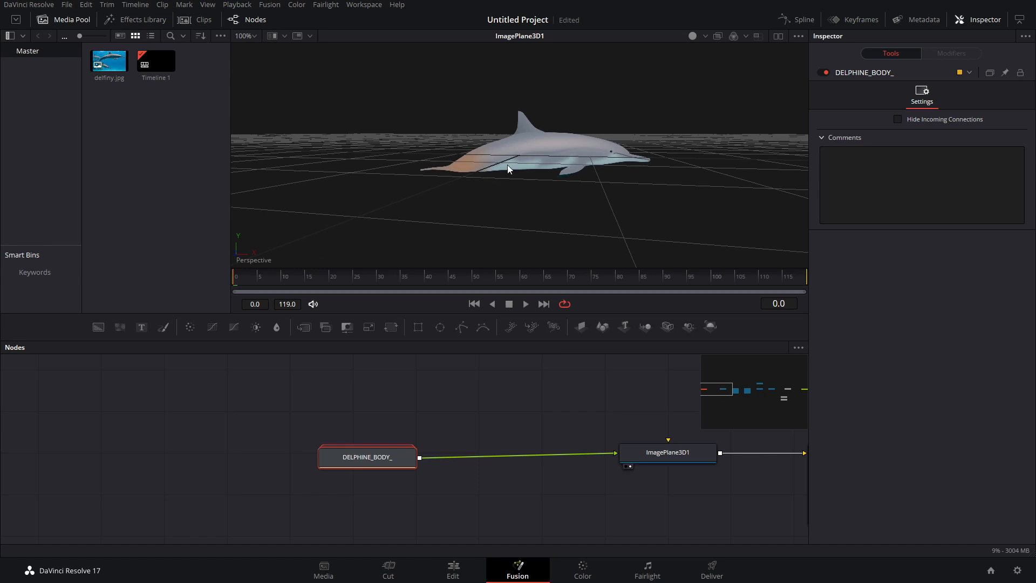
scroll(636, 139, "up", 5)
left_click_drag(636, 139, 513, 144)
- Show the Bender3D1 output in the viewer to examine how it bends the dolphin's tail
left_click_drag(656, 449, 638, 453)
left_click_drag(388, 456, 149, 450)
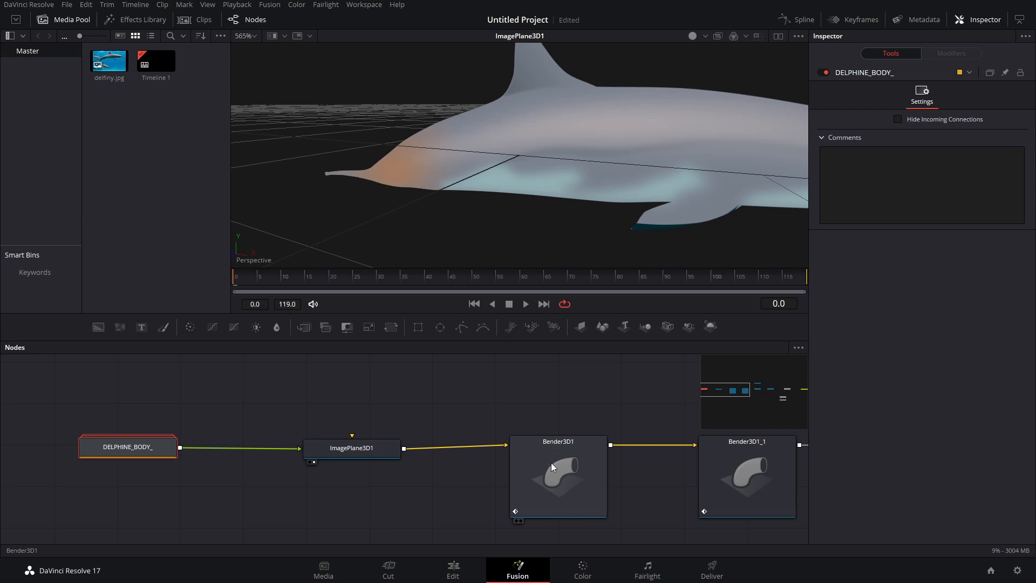
left_click_drag(580, 420, 441, 410)
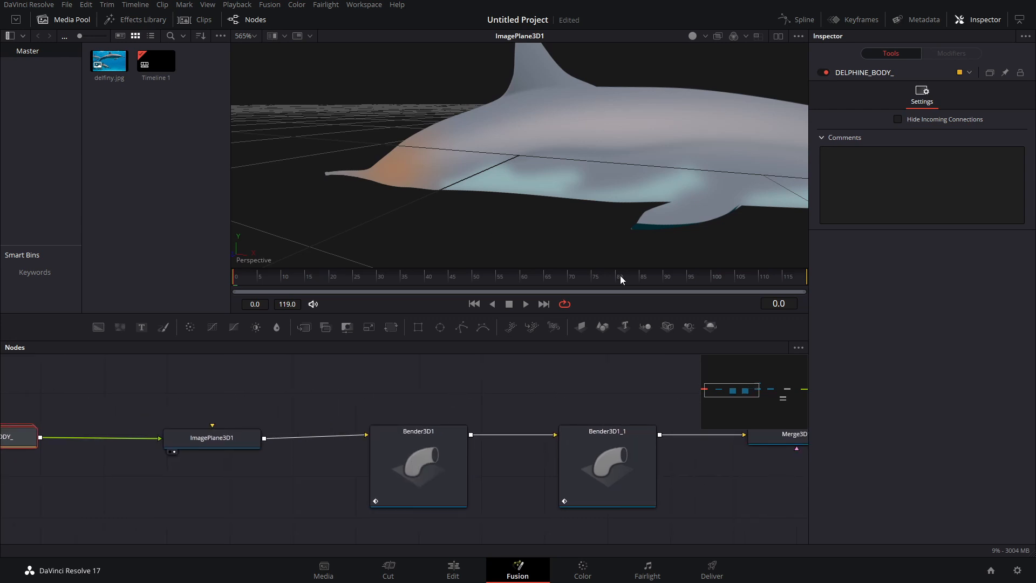
left_click_drag(417, 471, 509, 134)
scroll(509, 134, "down", 4)
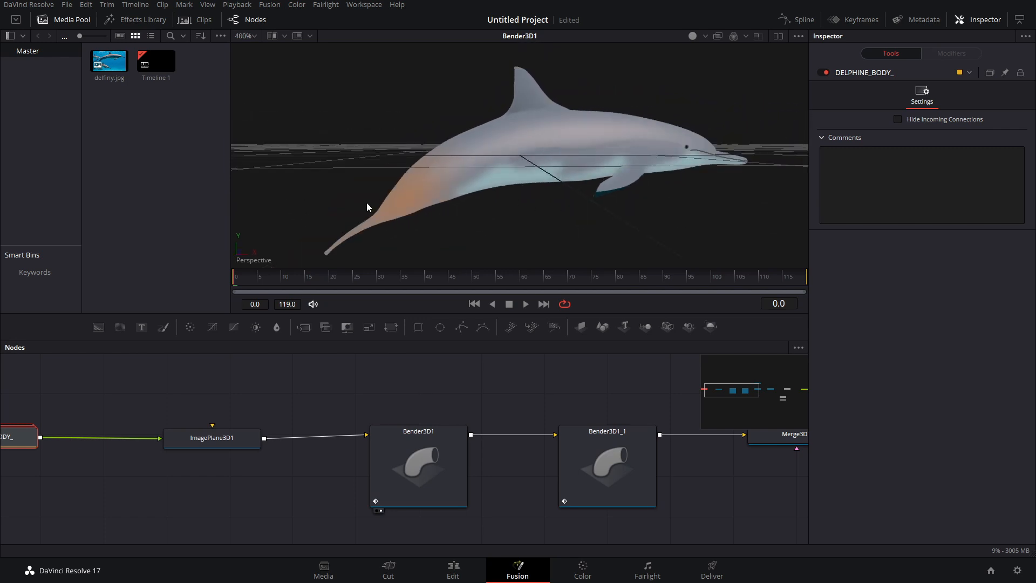
- Show Bender3D1's animation curves in the Spline editor and set its keyframes to PingPong
left_click(422, 444)
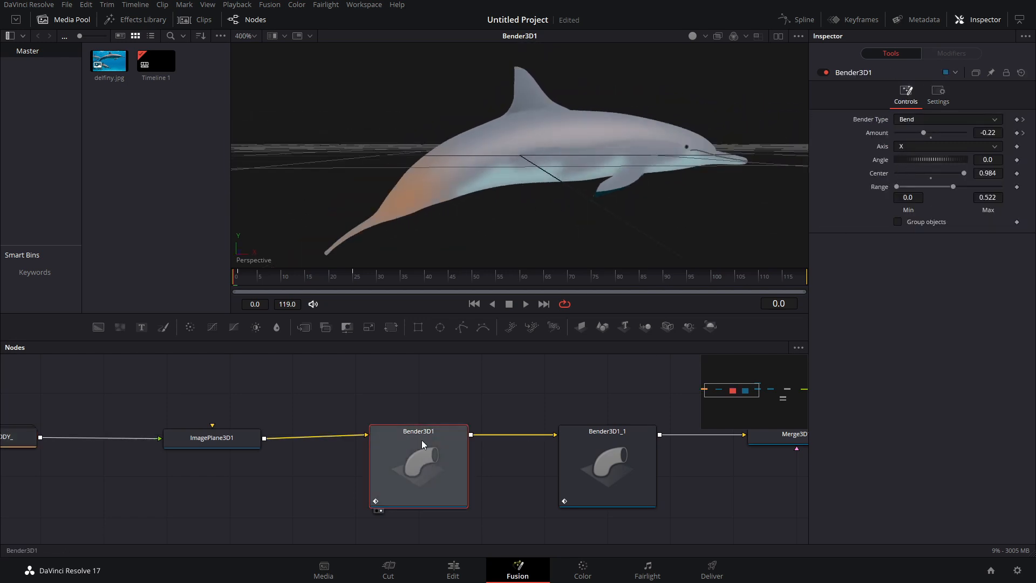
left_click(804, 20)
left_click(481, 376)
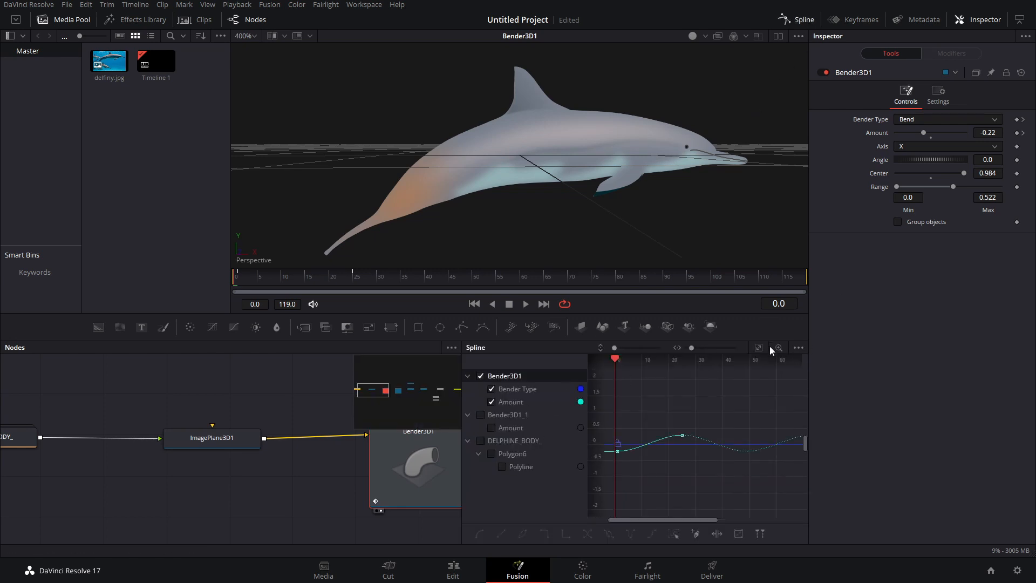
scroll(658, 427, "down", 2)
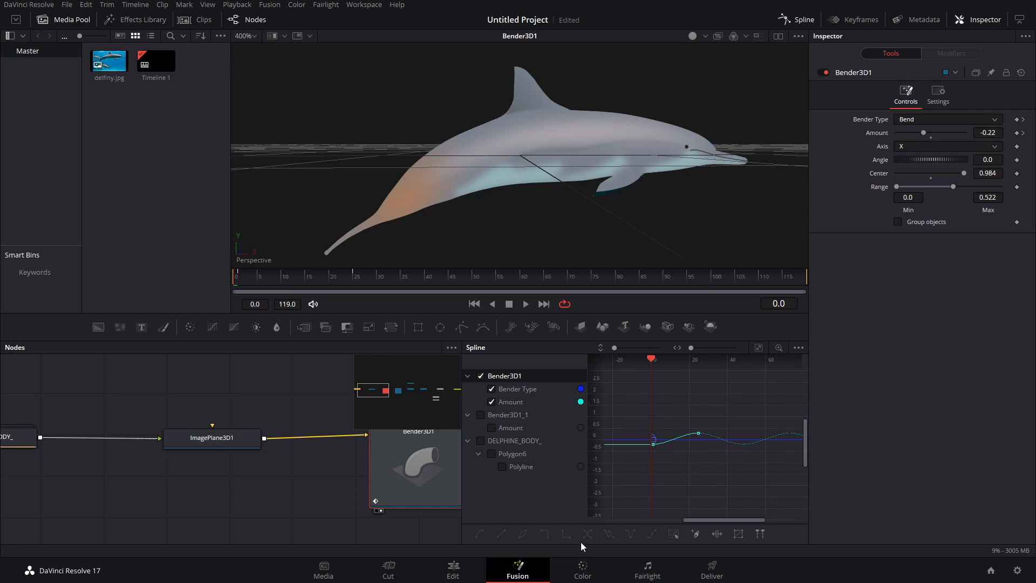
scroll(678, 405, "down", 2)
left_click_drag(720, 399, 621, 480)
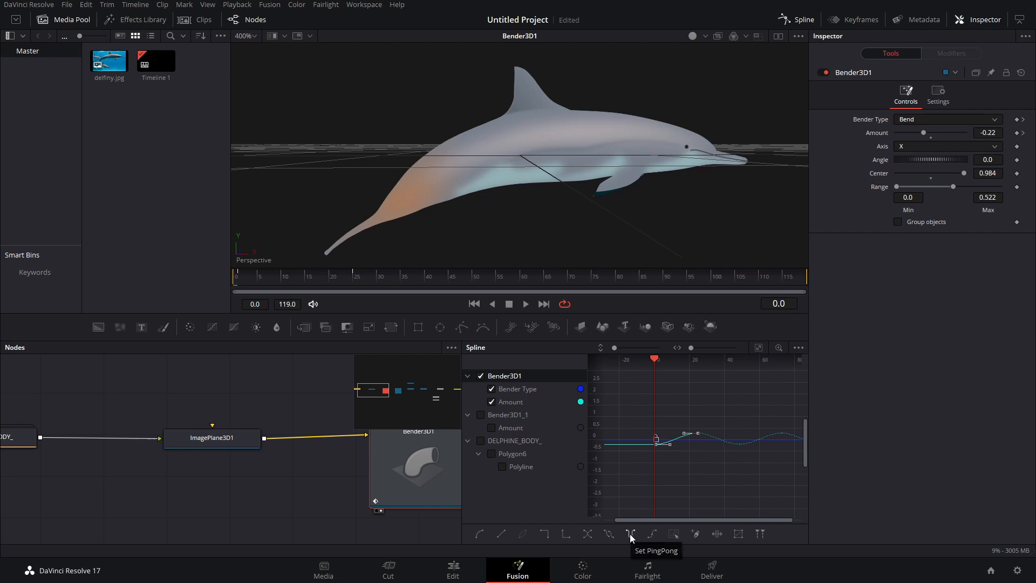
left_click(629, 533)
- Try a lower bend Amount for Bender3D1 at frame 1 and undo the change
left_click(239, 281)
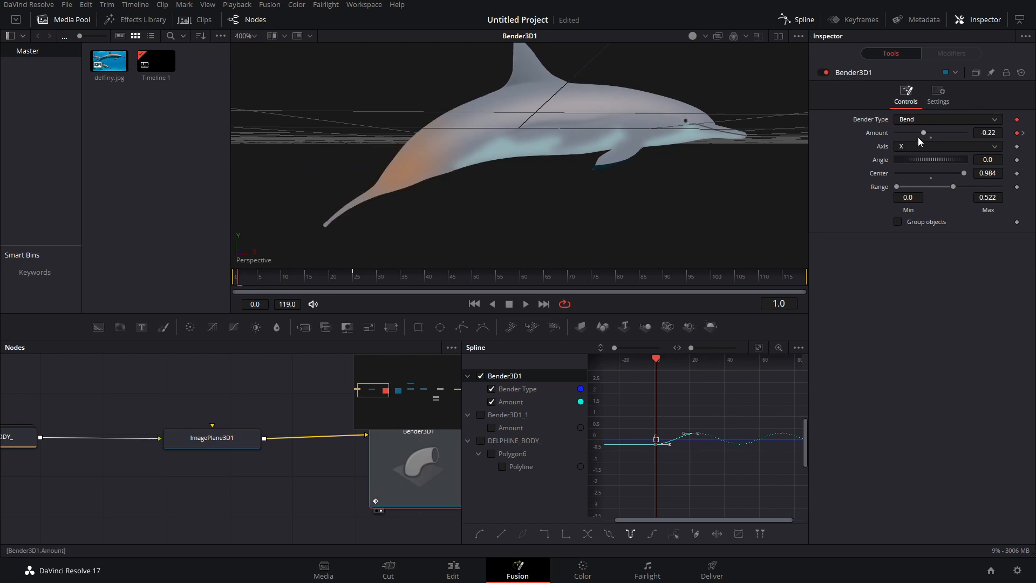
left_click_drag(925, 133, 916, 134)
key("ctrl+z")
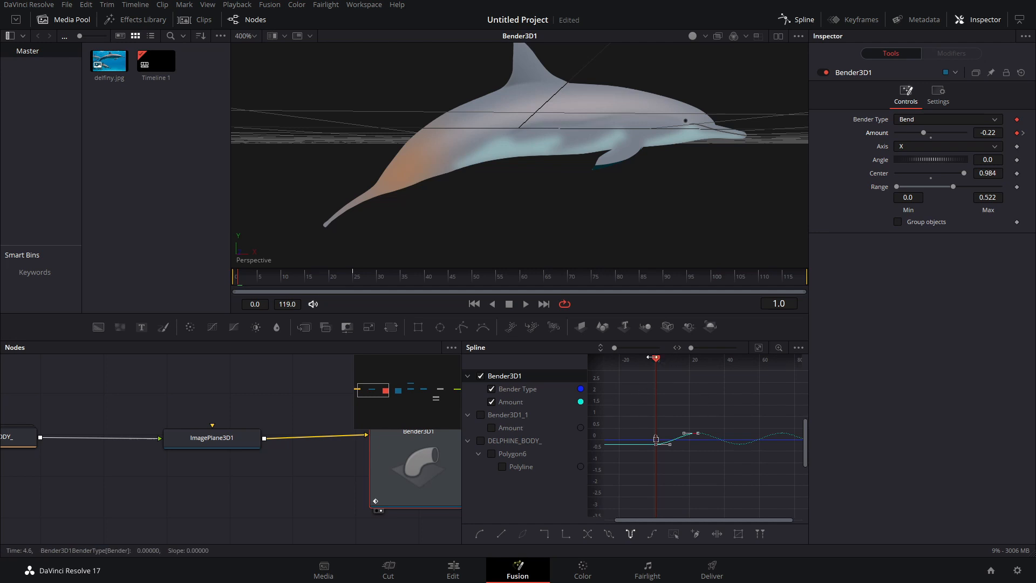
- Scrub between frames 1 and 25 to compare the two keyframed tail positions of Bender3D1
left_click(325, 277)
left_click_drag(325, 277, 354, 281)
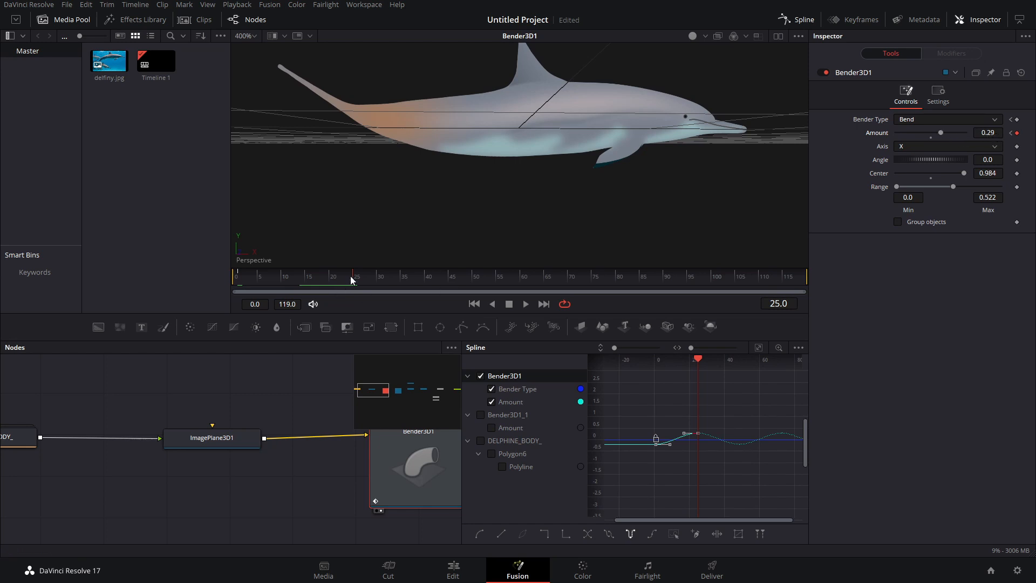
left_click(244, 284)
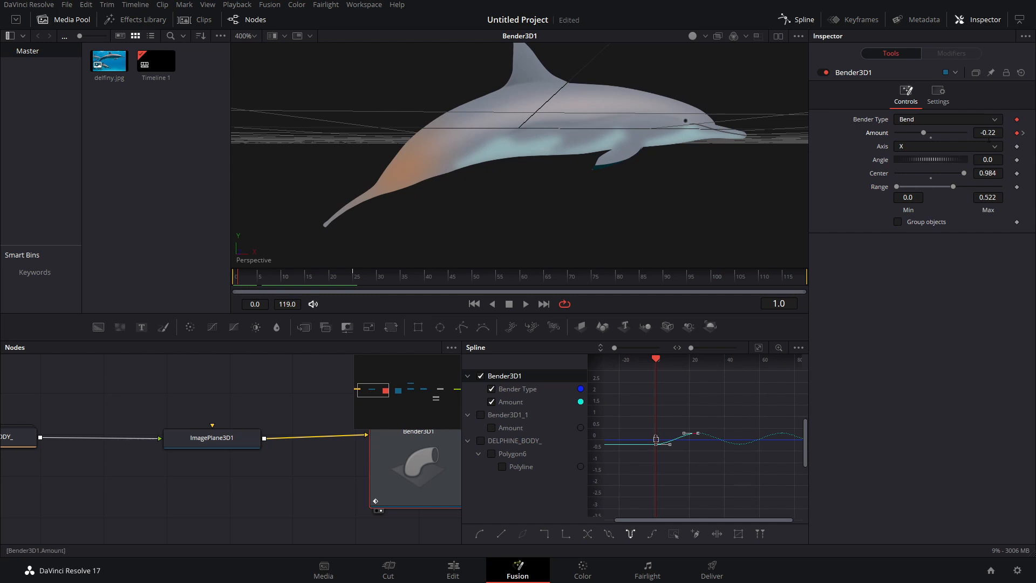
left_click_drag(343, 280, 354, 280)
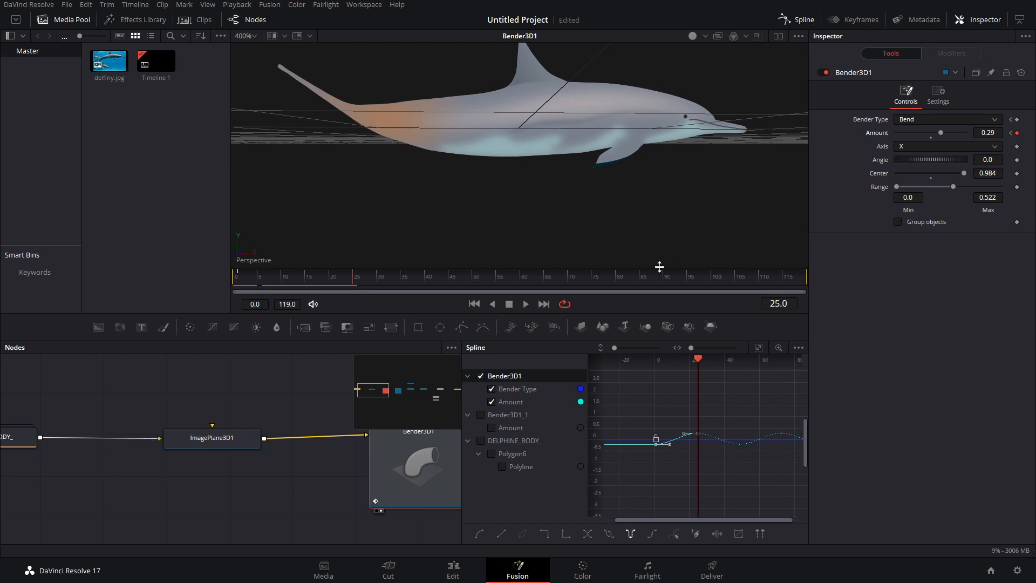
- Switch PingPong off and back on for the selected bend keyframes and play the tail animation from the start
left_click(630, 533)
left_click(629, 533)
left_click_drag(697, 359, 652, 360)
key("space")
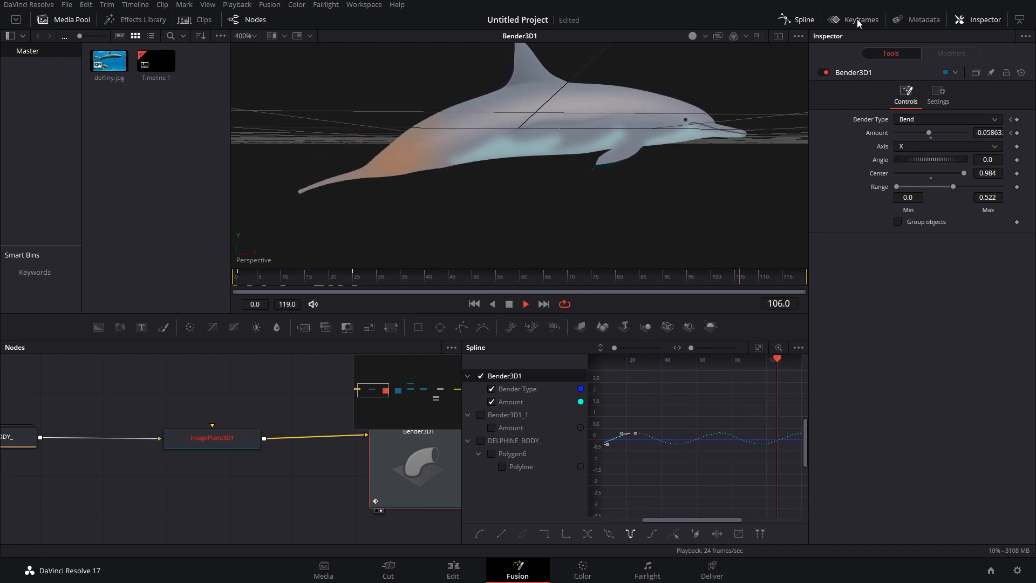
- Stop playback, select Bender3D1_1 at frame 1 and open the Spline editor to look at the animation curves
left_click(804, 20)
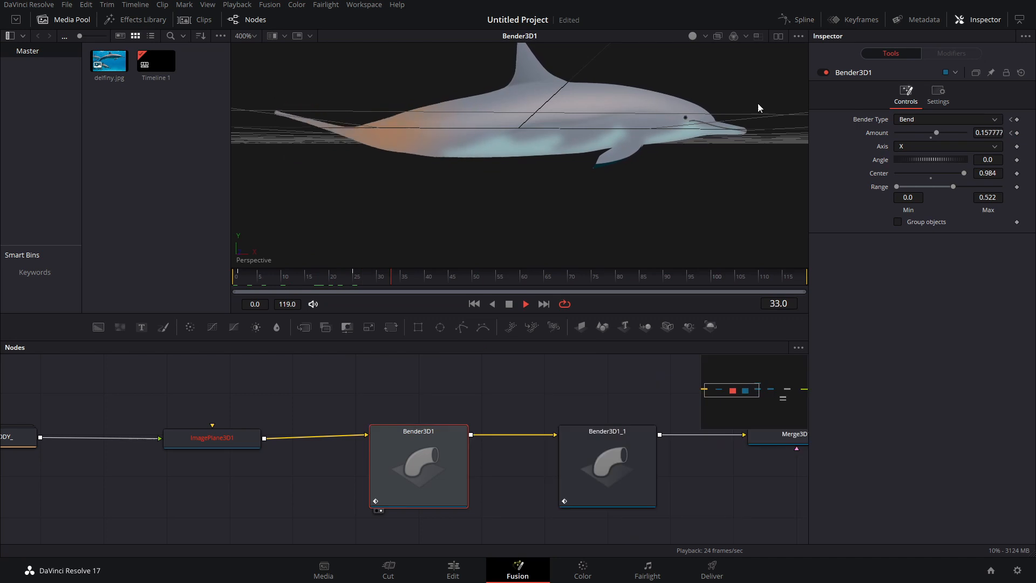
key("space")
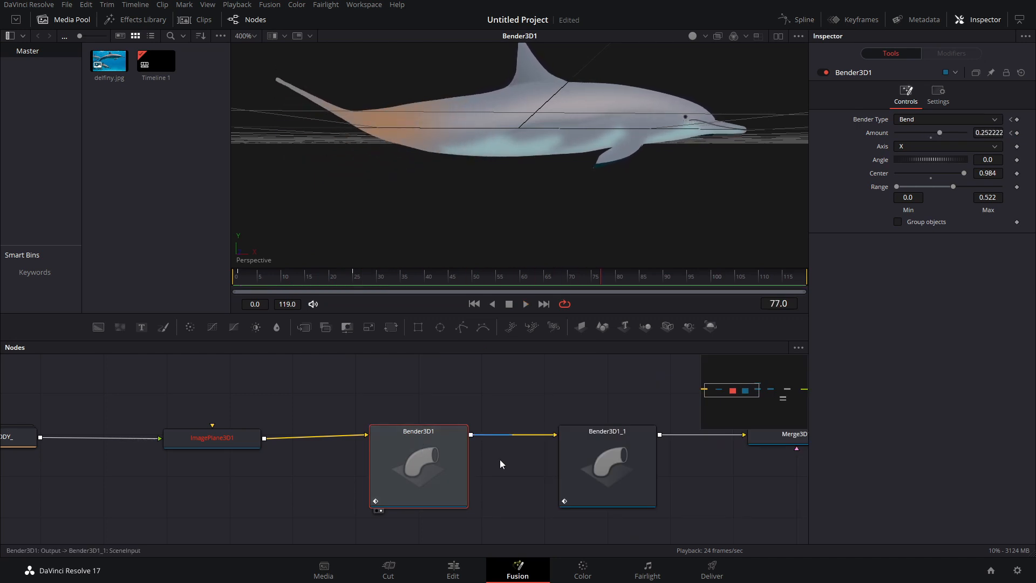
scroll(500, 458, "right", 2)
left_click(540, 467)
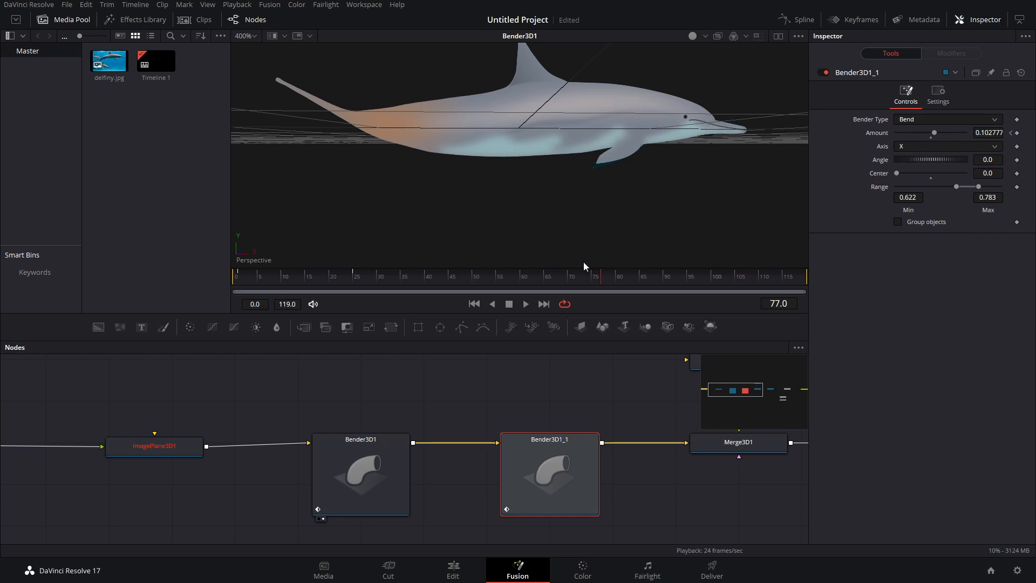
left_click(241, 284)
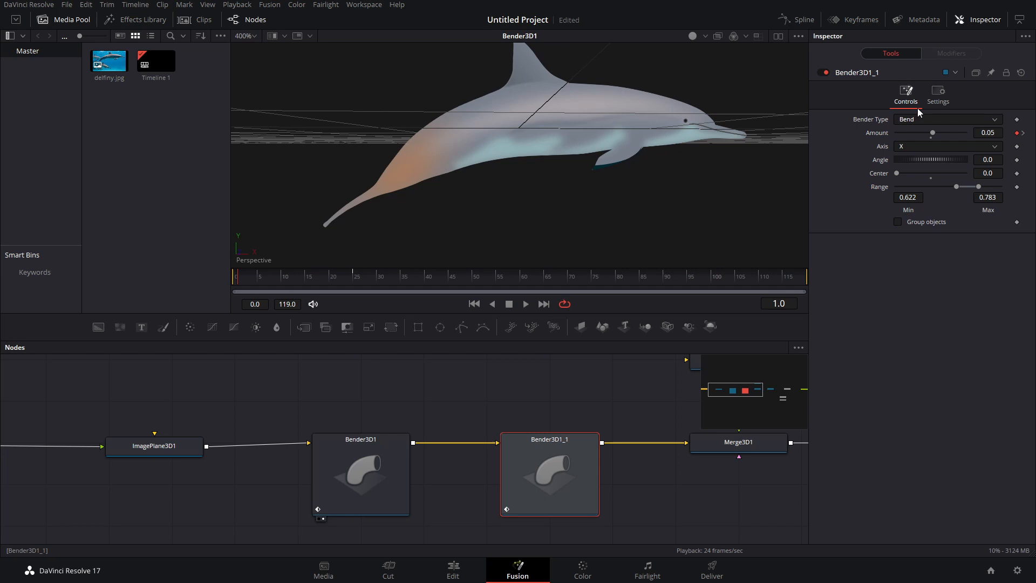
left_click(799, 20)
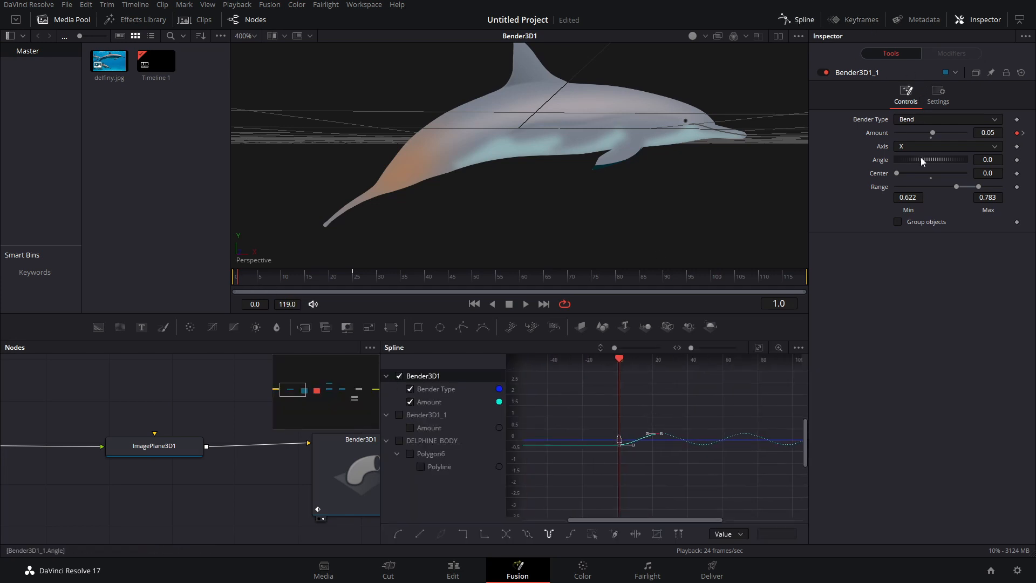
- Widen Bender3D1_1's Range to a Min of 0.0 and a Max of 1.0 while playing the tail animation, and close the Spline editor
key("space")
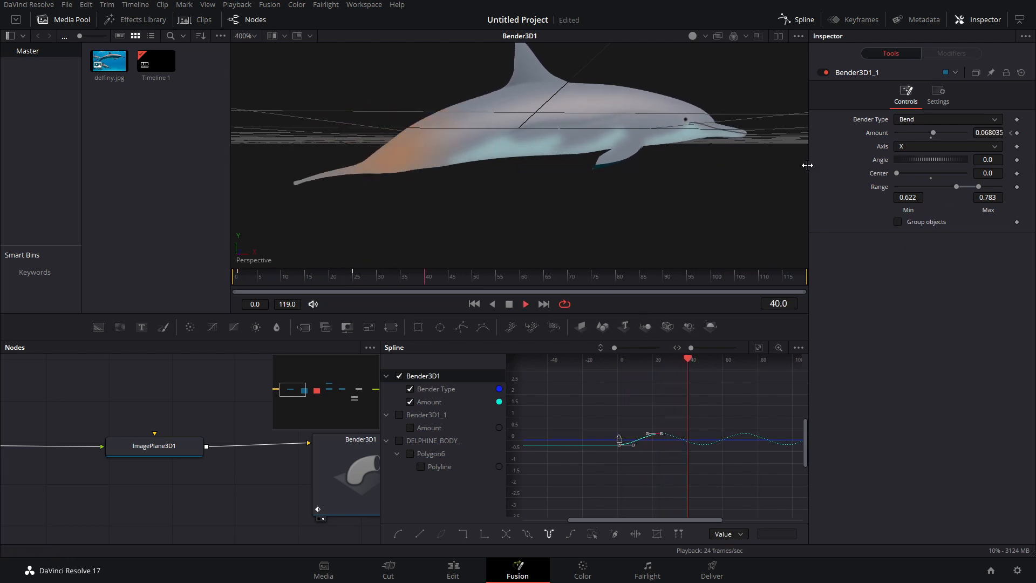
key("space")
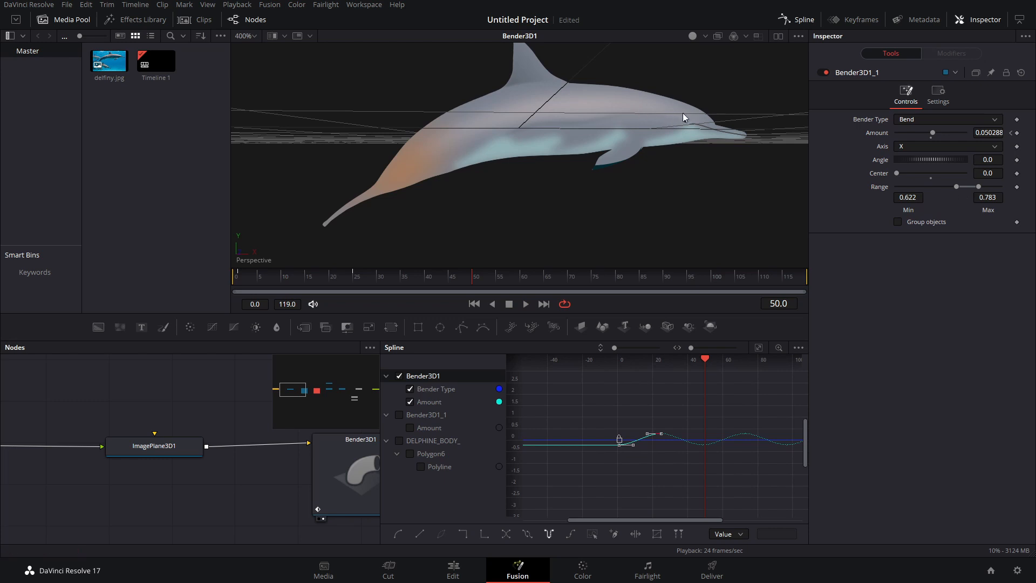
key("space")
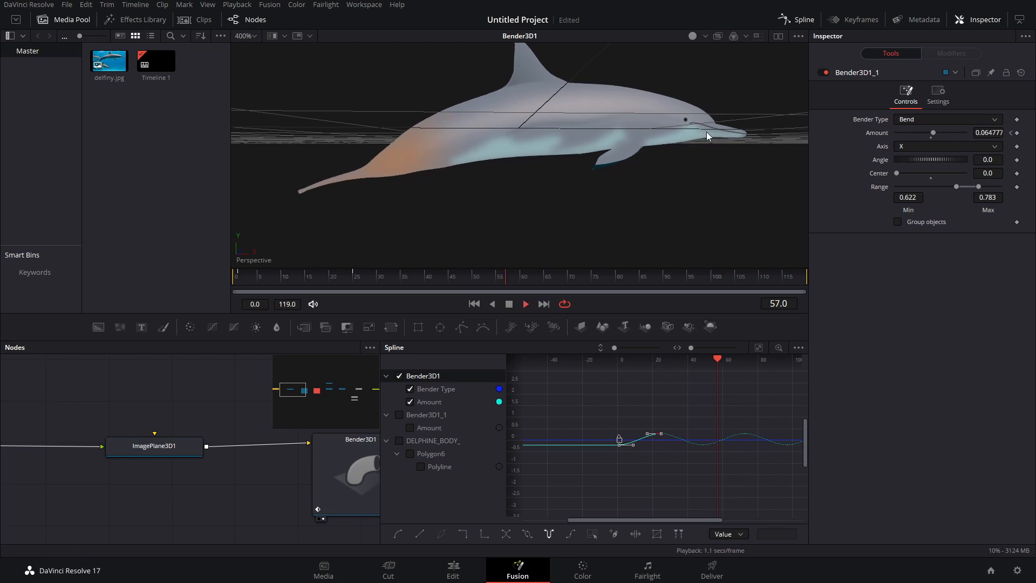
key("space")
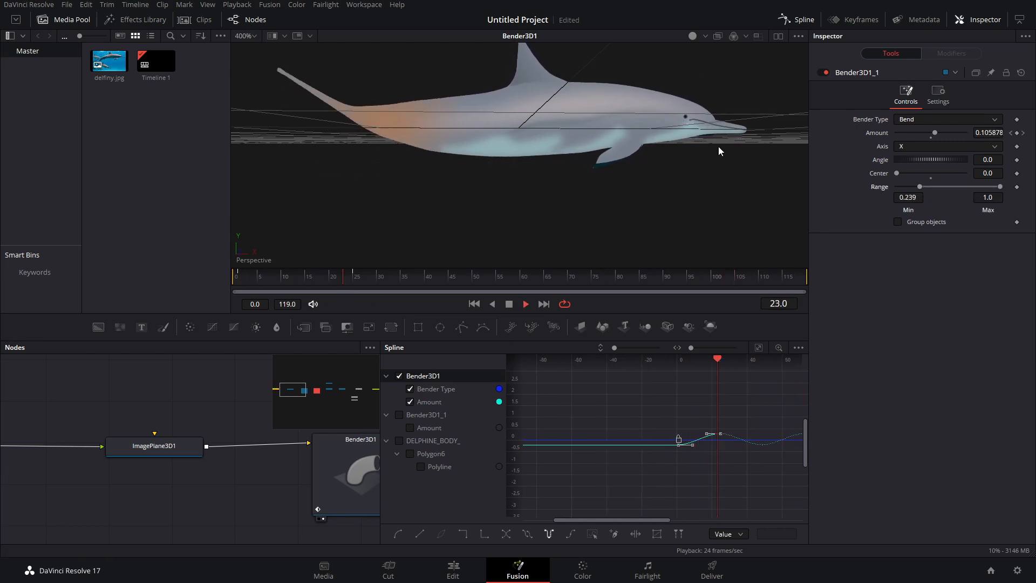
left_click_drag(921, 187, 895, 189)
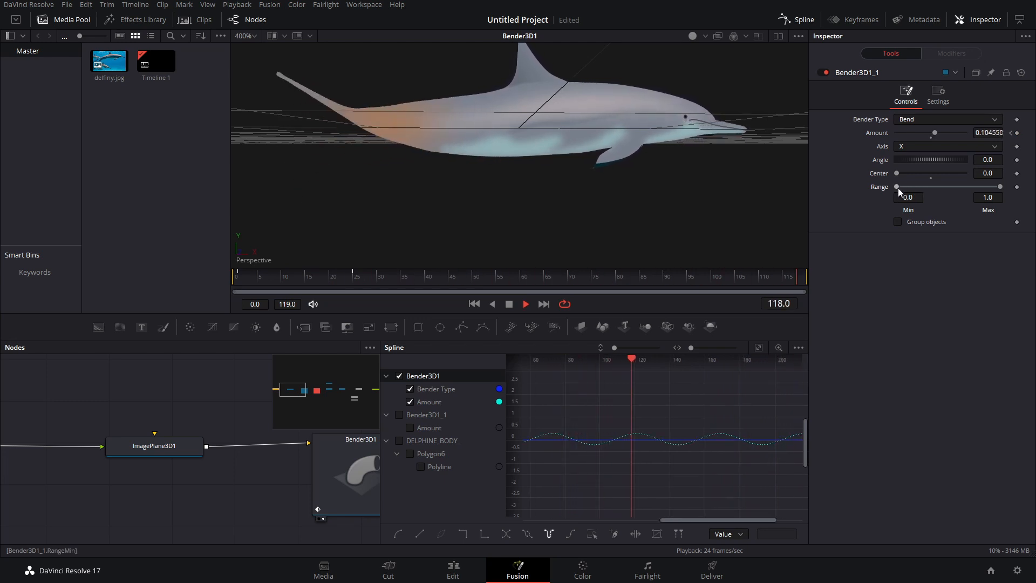
key("space")
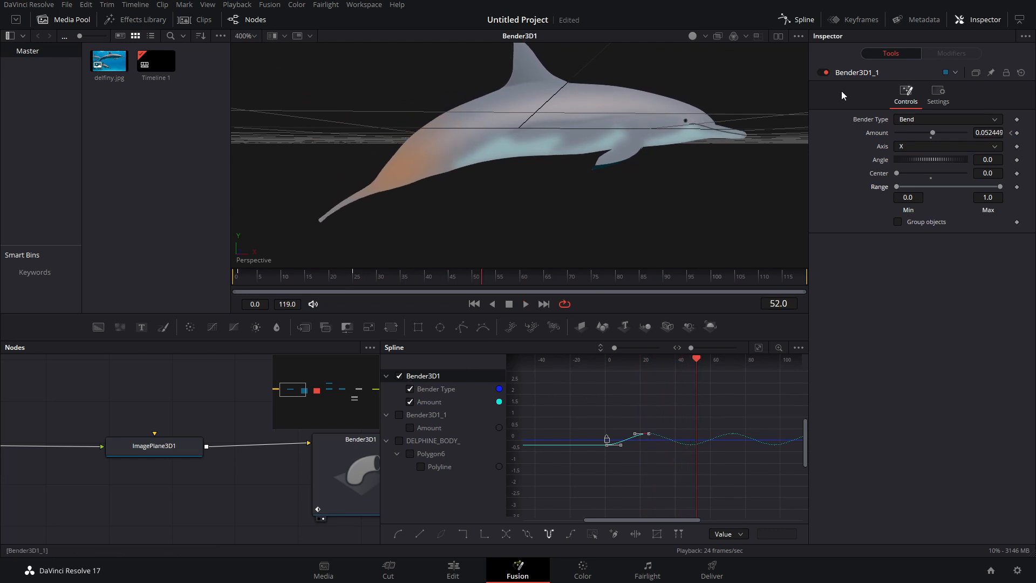
left_click(795, 22)
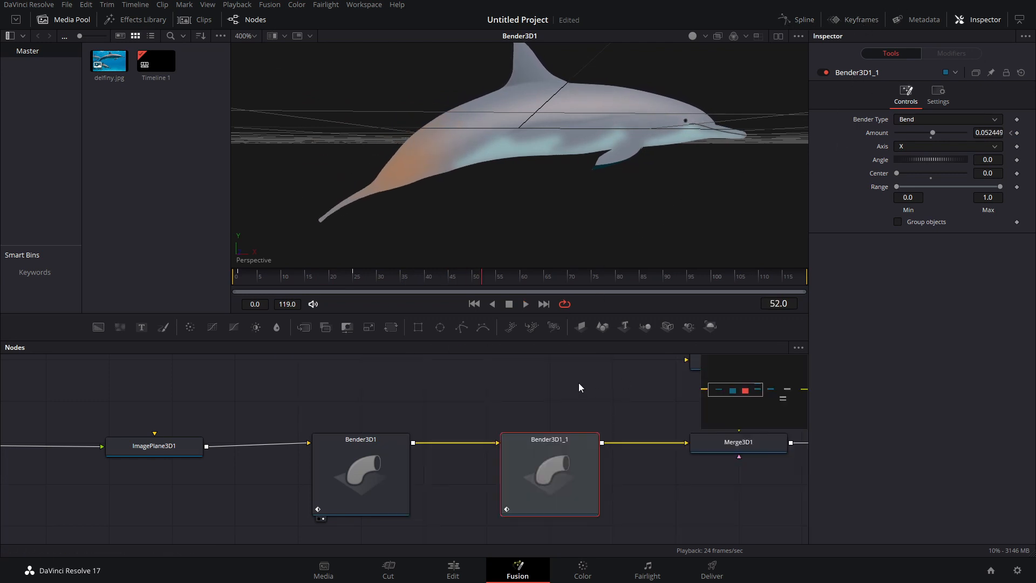
- Scrub through the early frames to frame 30 and play the tail animation to check the combined bend
left_click(271, 279)
left_click(376, 278)
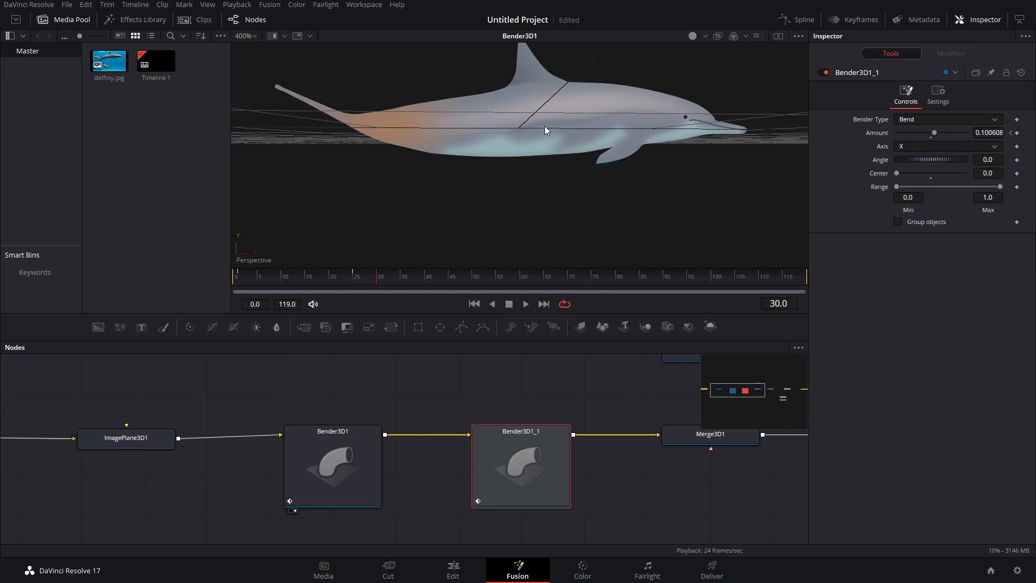
left_click(525, 304)
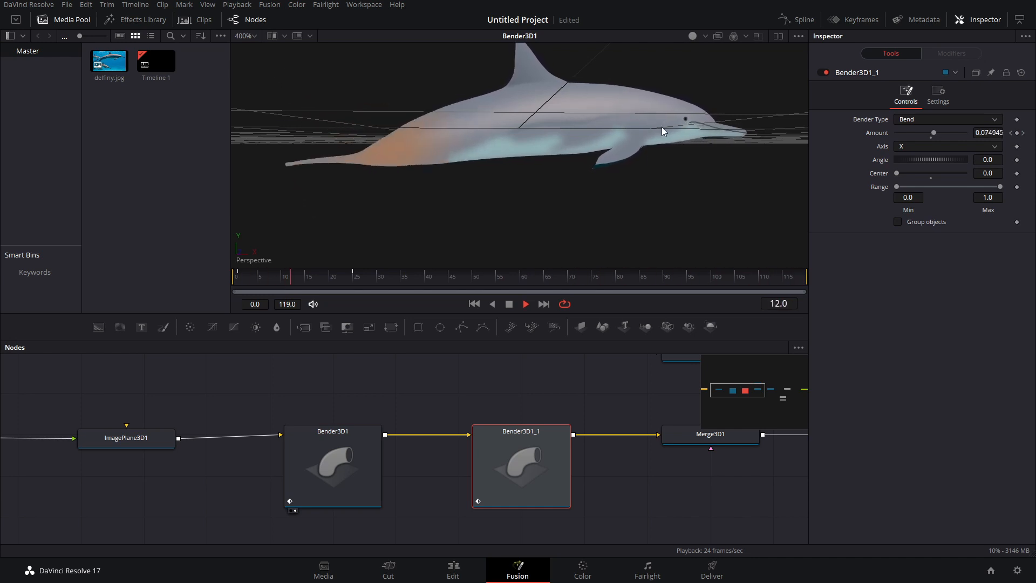
key("space")
left_click_drag(454, 457, 253, 470)
left_click_drag(523, 481, 348, 496)
scroll(411, 460, "down", 4)
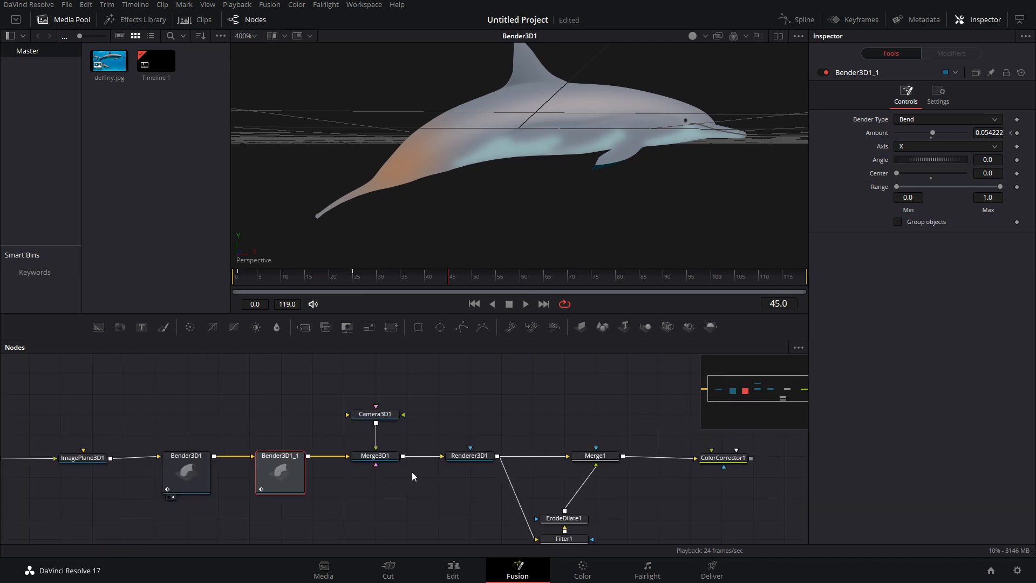
scroll(494, 443, "down", 2)
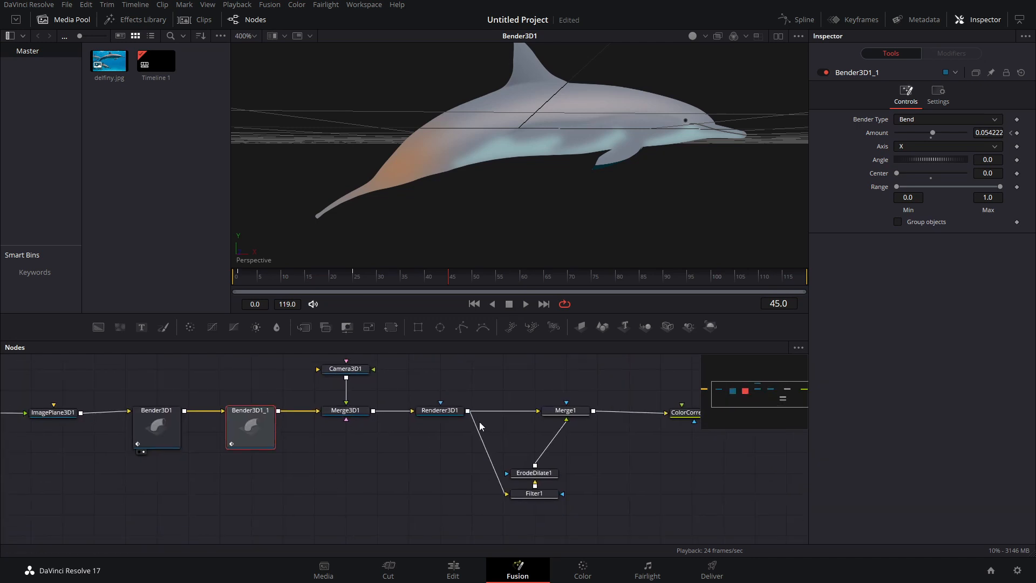
right_click(548, 227)
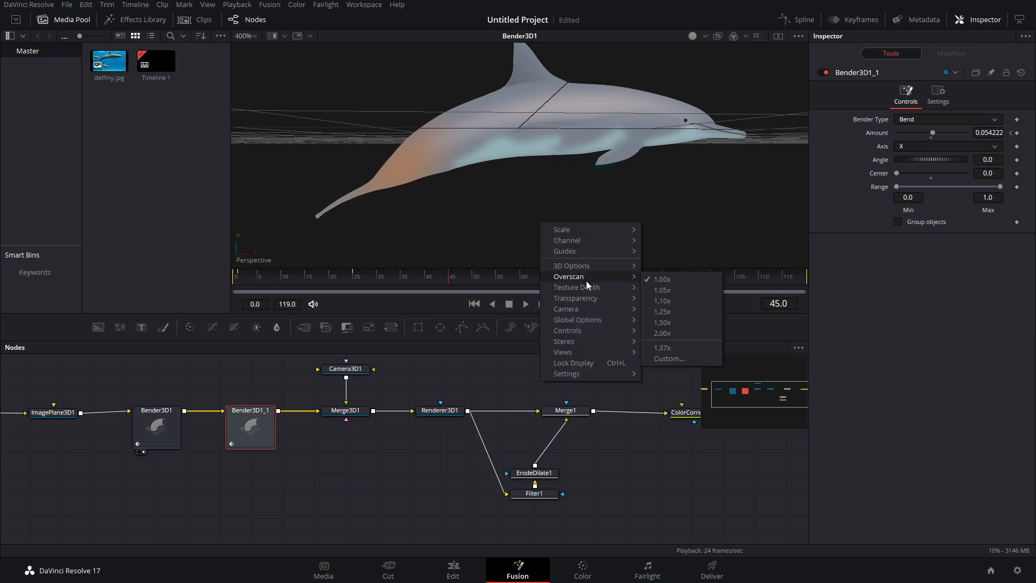
mouse_move(588, 269)
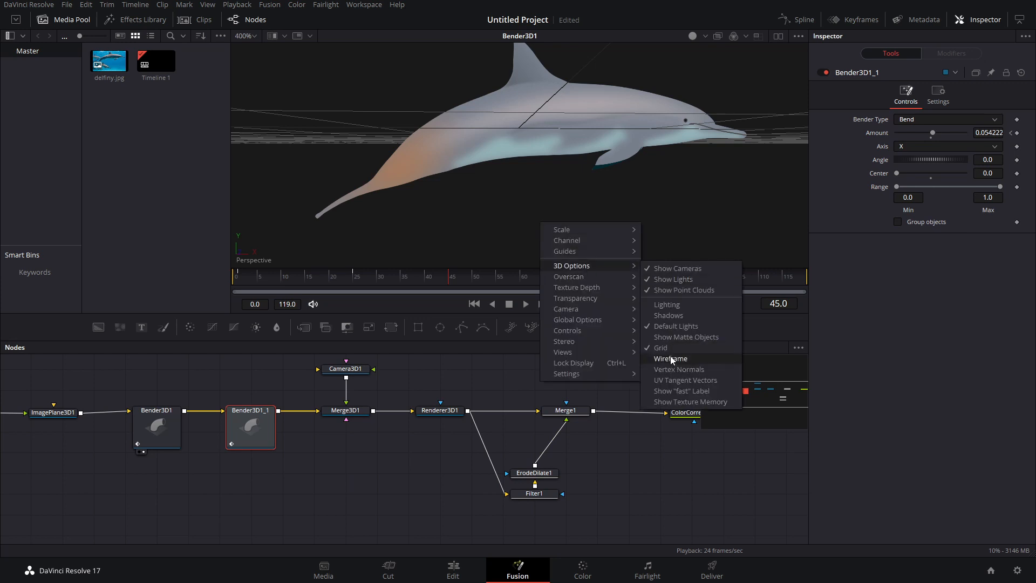
mouse_move(628, 290)
right_click(452, 182)
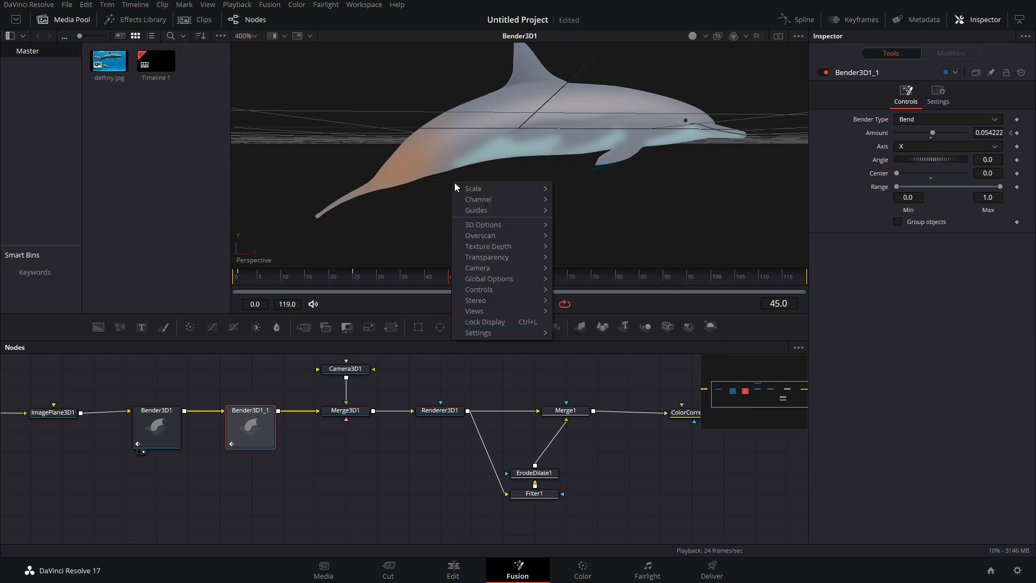
mouse_move(525, 224)
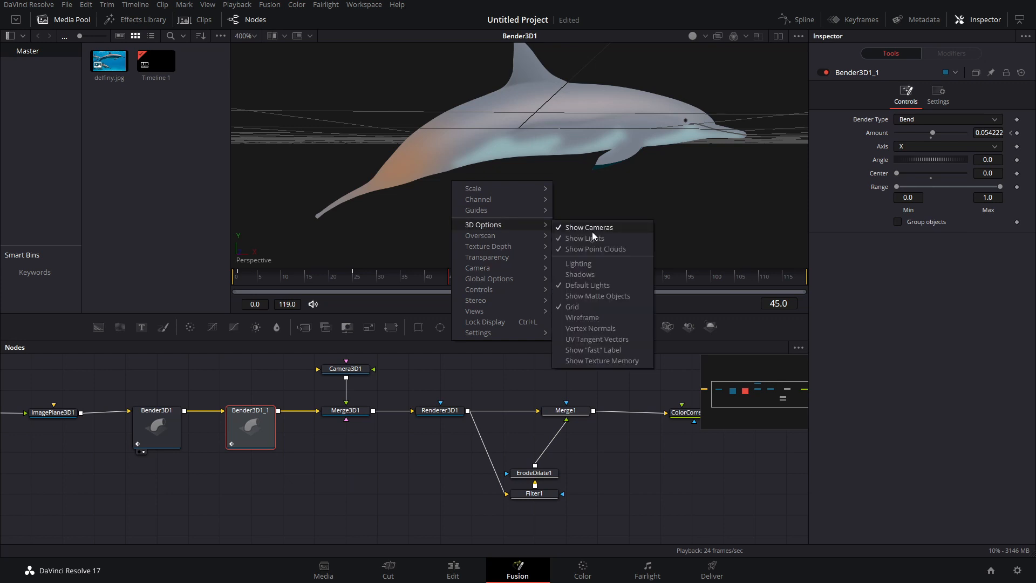
left_click(530, 480)
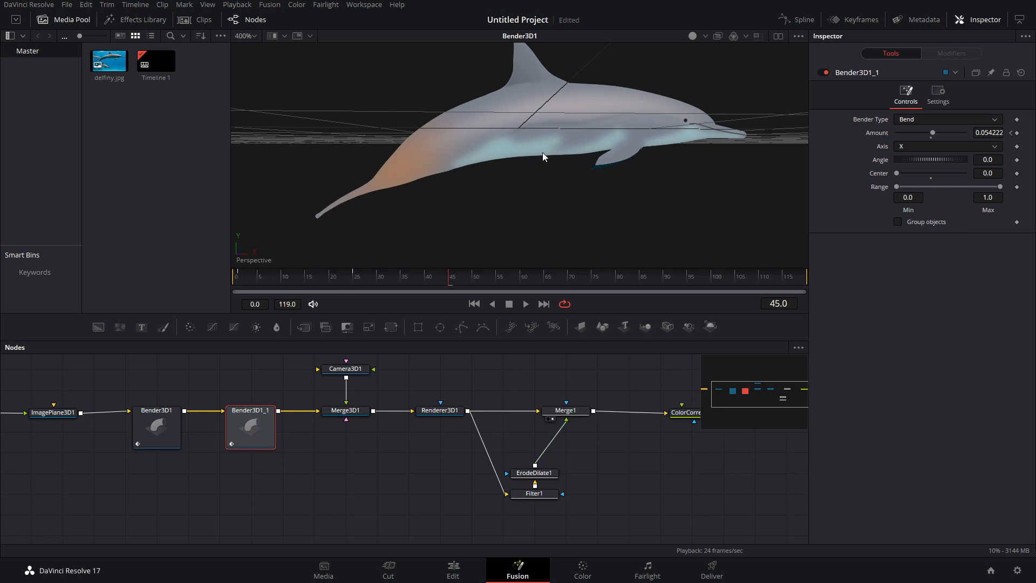
- Show Merge1 in the viewer with the Checker Underlay turned on to inspect the dolphin's edges
key("1")
right_click(608, 183)
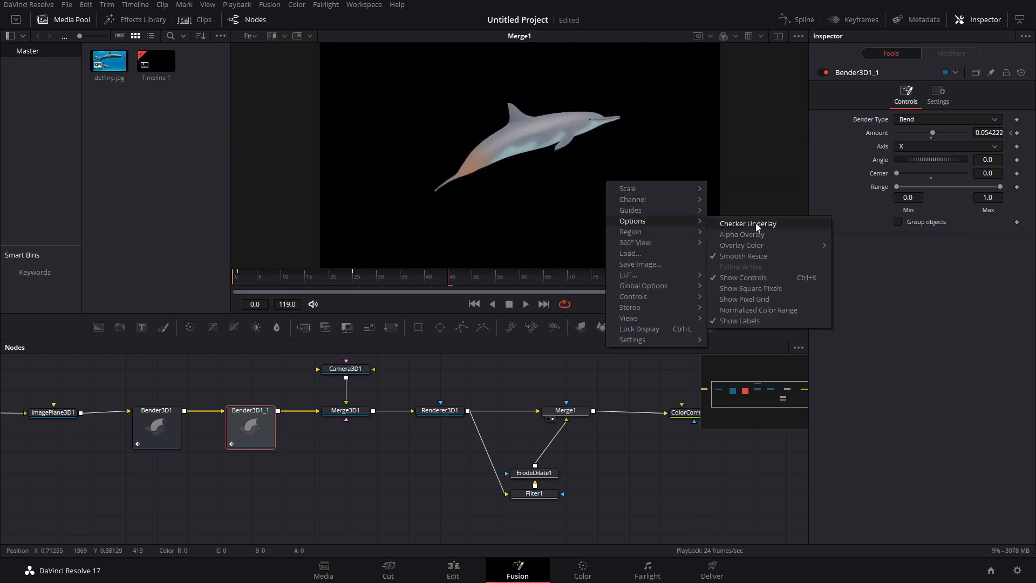
left_click(756, 222)
scroll(575, 96, "up", 5)
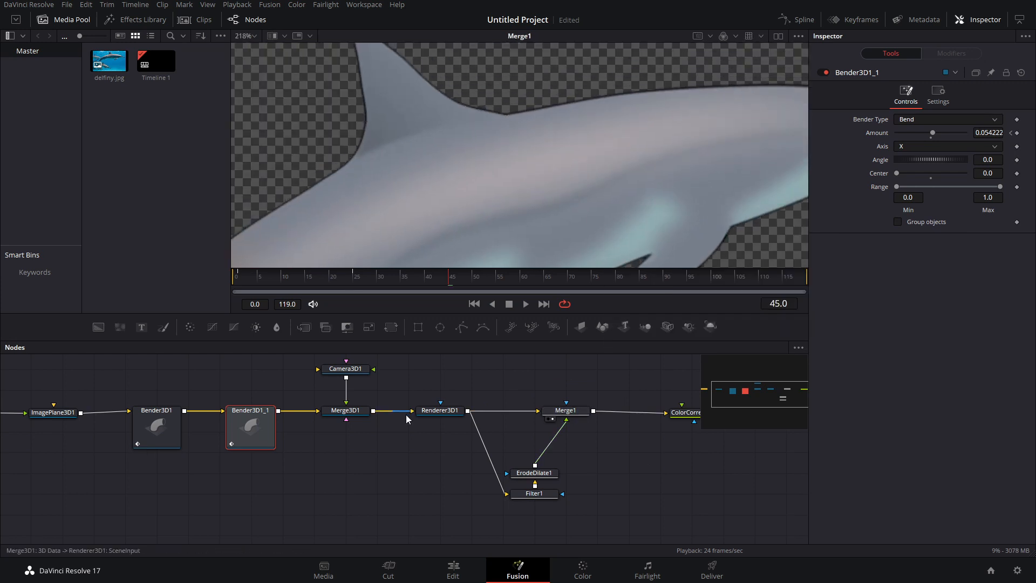
- View the outputs of Renderer3D1, Filter1 and ErodeDilate1 in turn, trying an Amount of -0.0014 on ErodeDilate1
key("1")
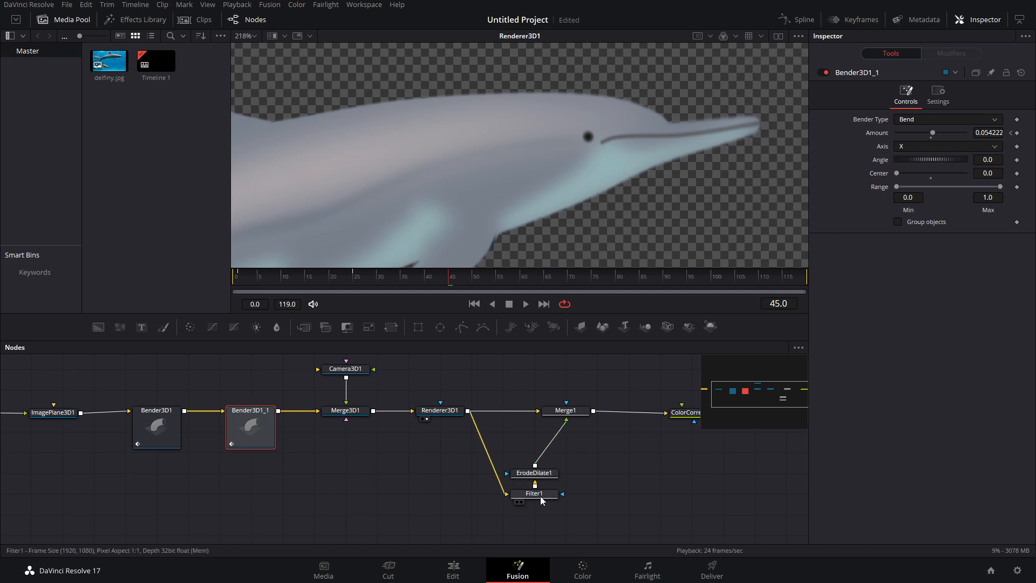
left_click(521, 501)
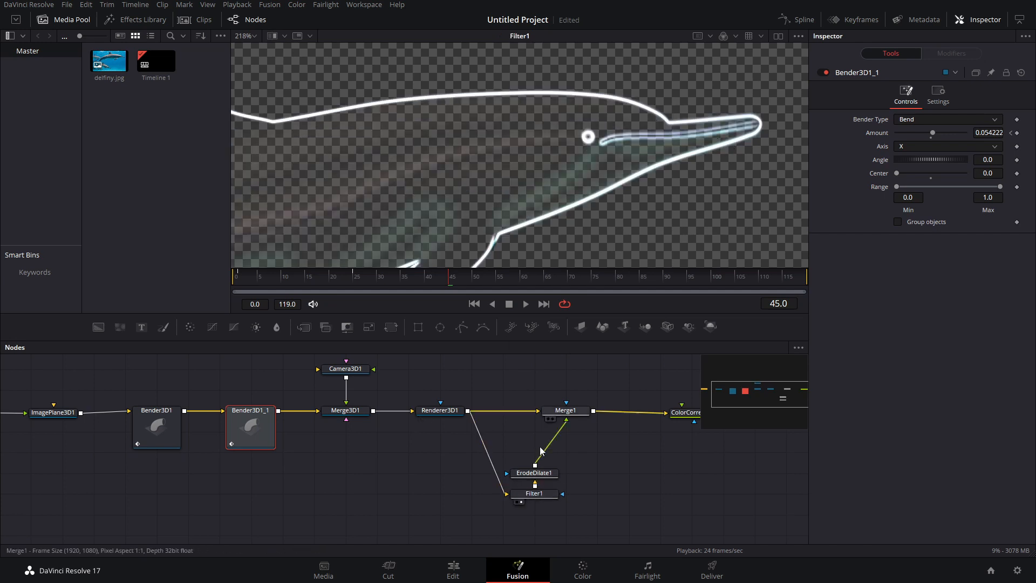
left_click_drag(534, 494, 535, 468)
key("ctrl+z")
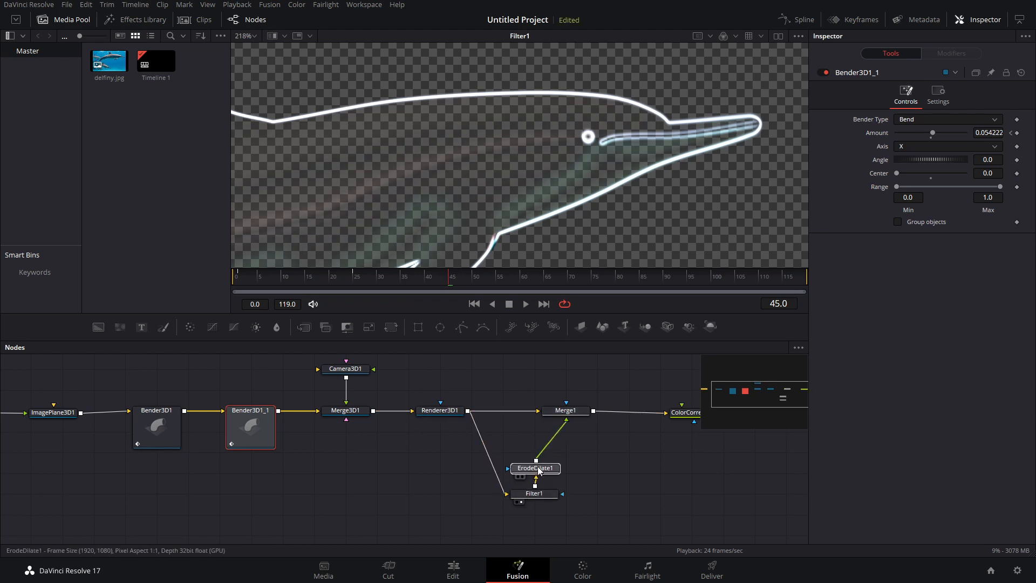
key("1")
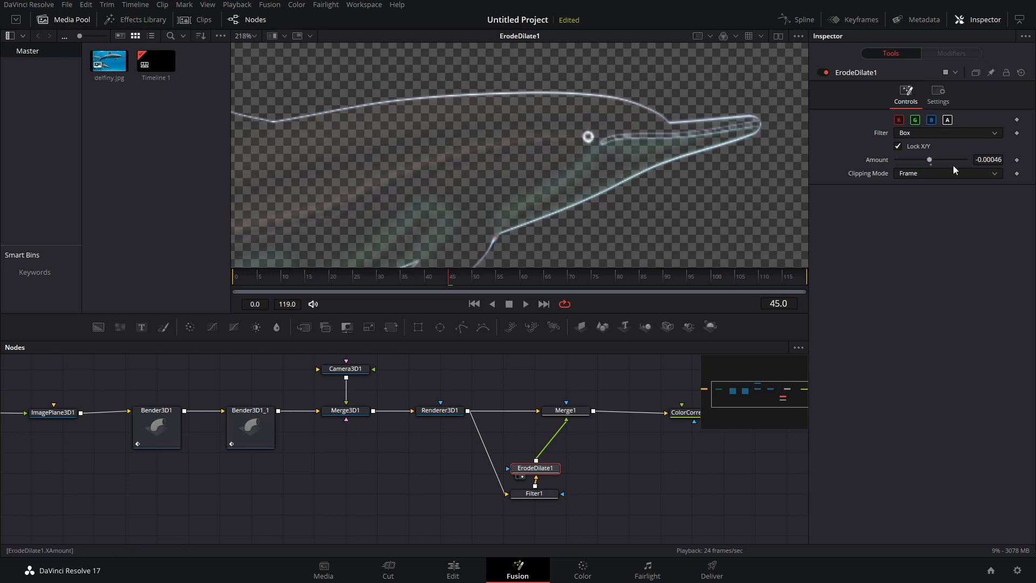
mouse_move(930, 159)
left_mouse_down()
mouse_move(917, 162)
mouse_move(938, 163)
mouse_move(927, 164)
left_mouse_up()
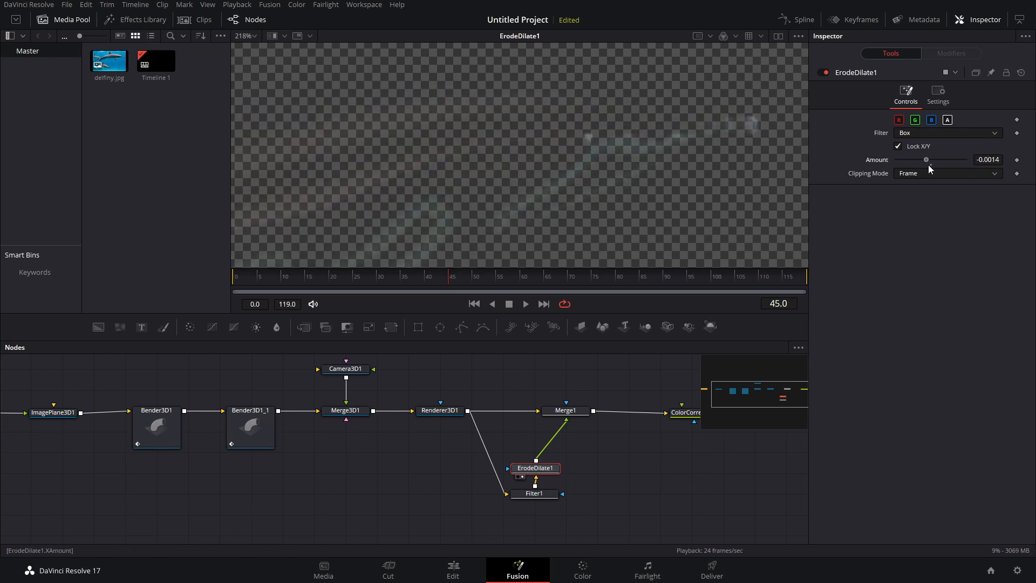
- Move the Renderer3D1 node above its row, nudge ErodeDilate1, and show Merge1 in the viewer
left_click_drag(440, 410, 446, 387)
left_click_drag(538, 477, 543, 473)
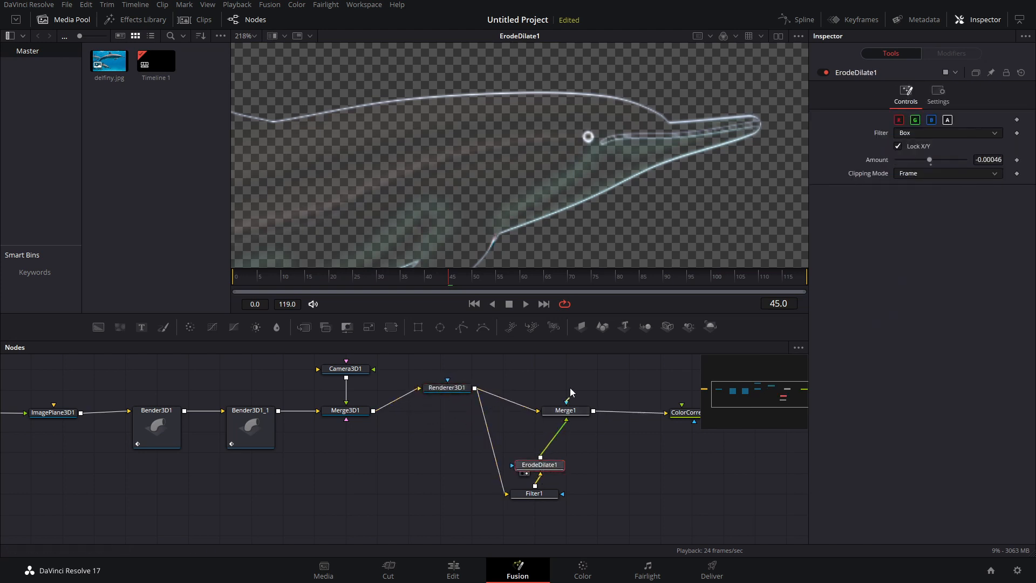
scroll(564, 484, "up", 3)
left_click(552, 481)
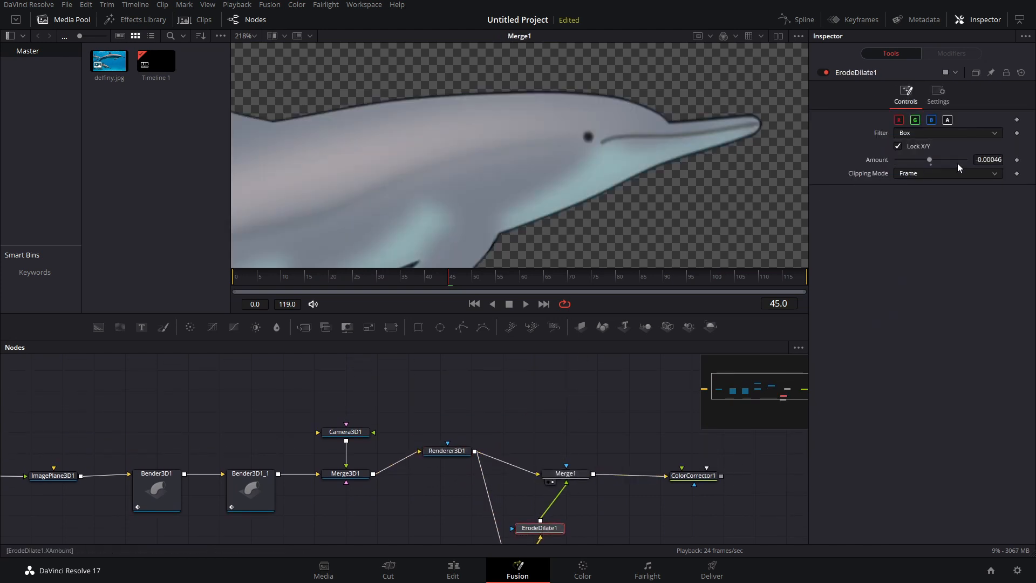
- Try the Normal Apply Mode on Merge1 to compare the outline, and return it to Soft Light
left_click(564, 473)
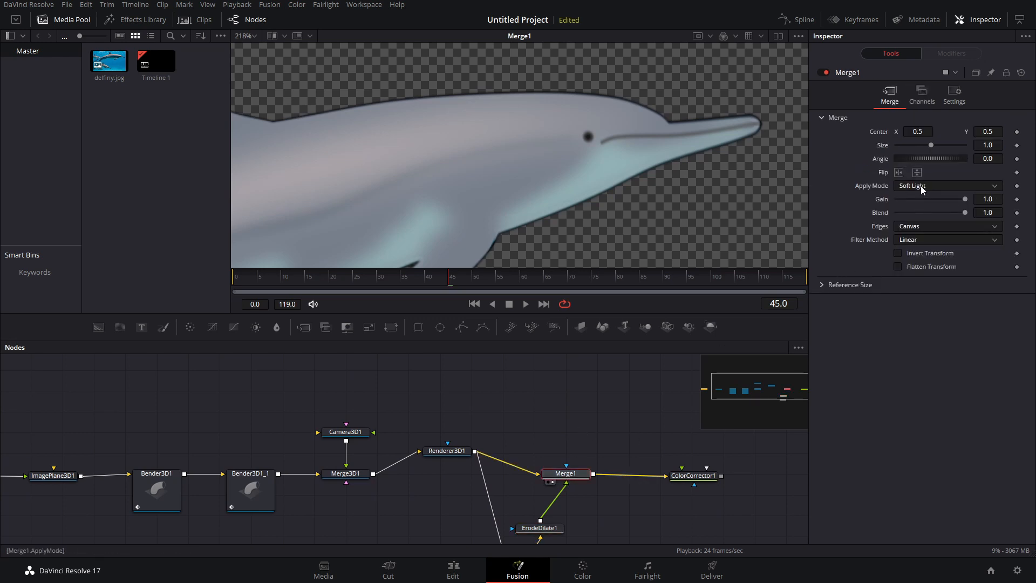
left_click(920, 185)
left_click(901, 200)
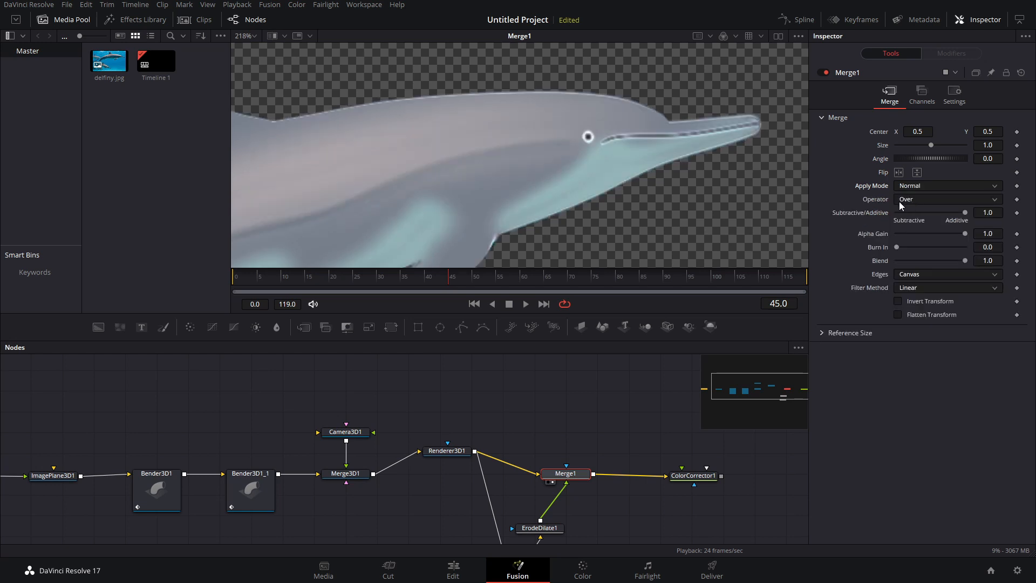
left_click(910, 185)
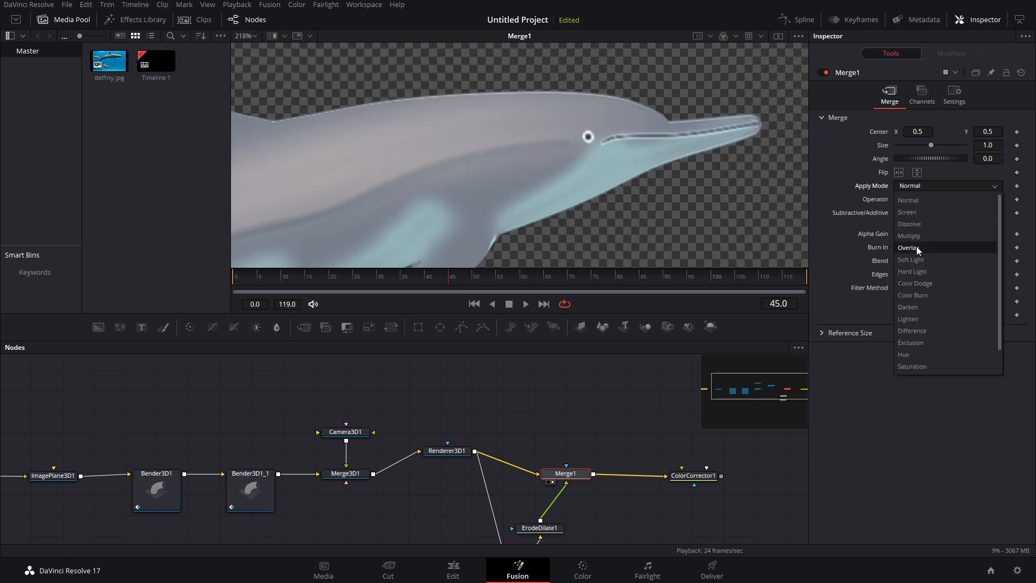
left_click(910, 259)
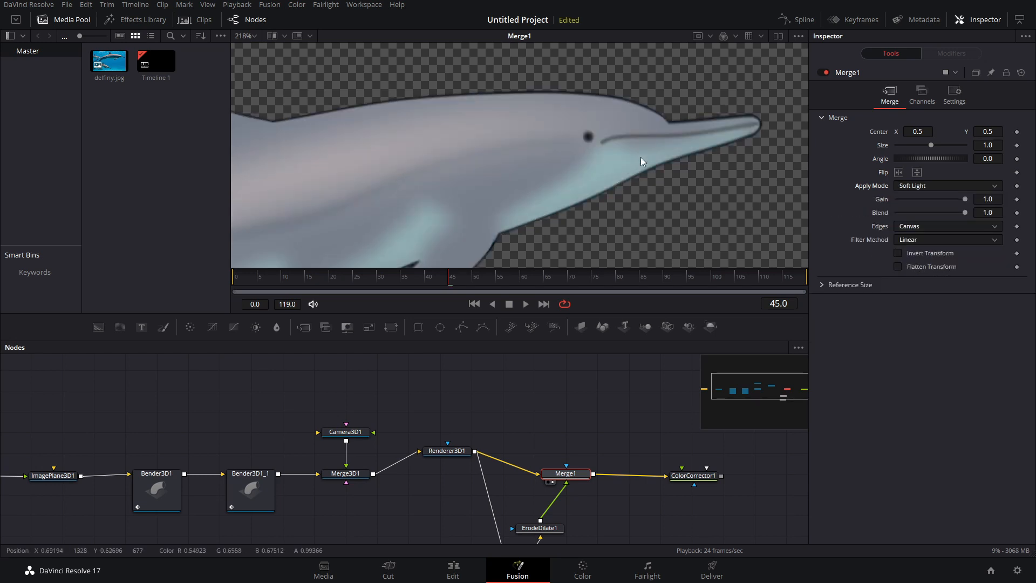
- Show Filter1's outline output in the viewer around the dolphin's head
left_click_drag(515, 494, 554, 398)
left_click_drag(569, 464, 590, 120)
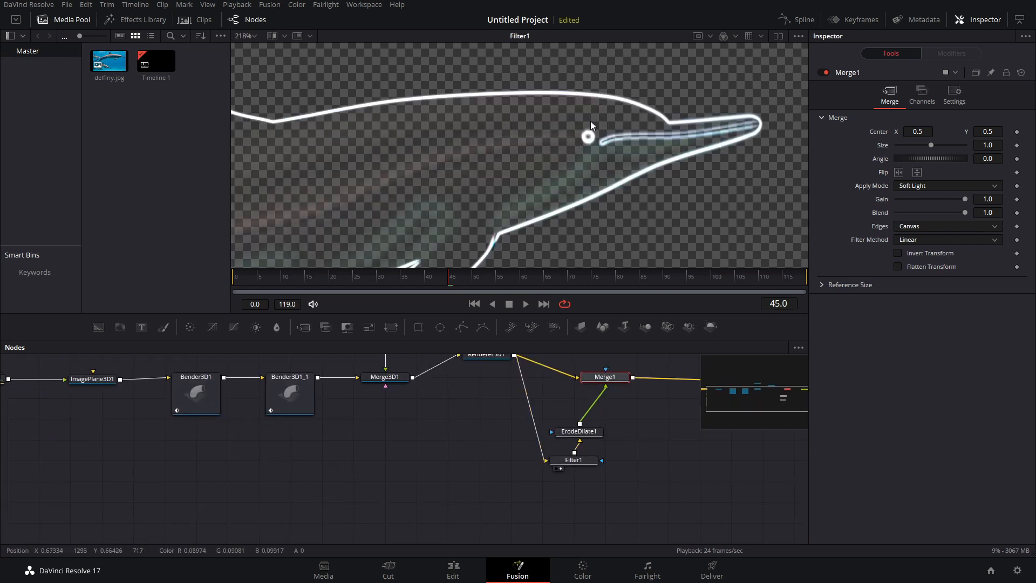
- Show Merge1 in the viewer and move the Renderer3D1 node down into line between Merge3D1 and Merge1
left_click_drag(590, 426, 578, 454)
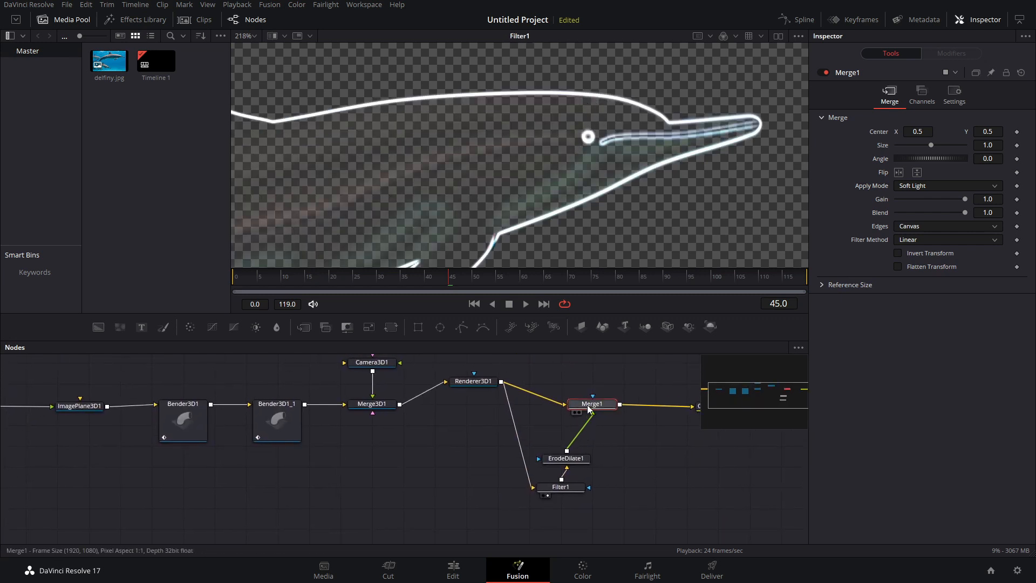
key("1")
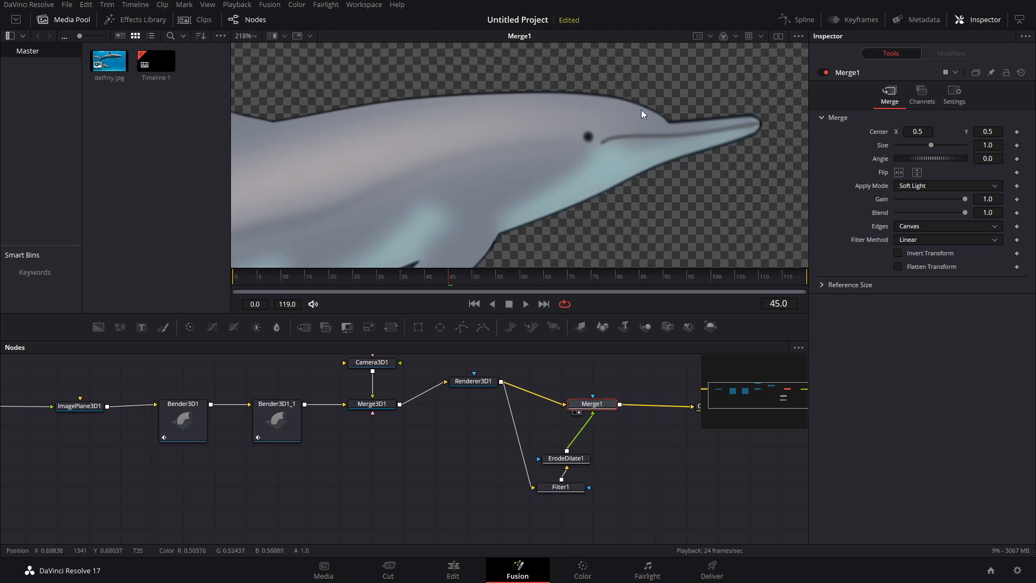
left_click_drag(474, 381, 469, 408)
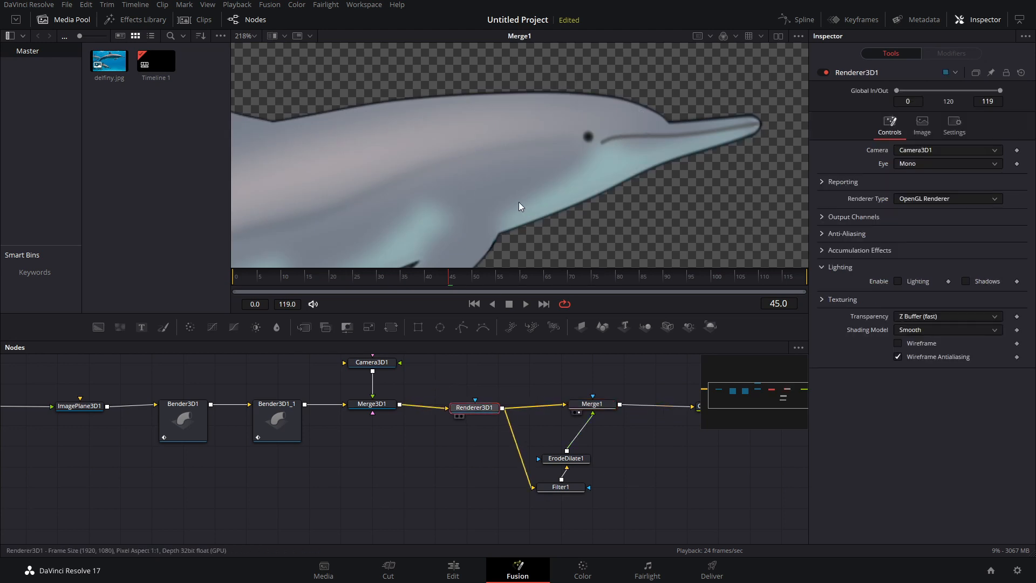
- Play back the Merge1 result in short stretches to check the outlined dolphin's movement, up close and in the full frame
scroll(519, 202, "down", 2)
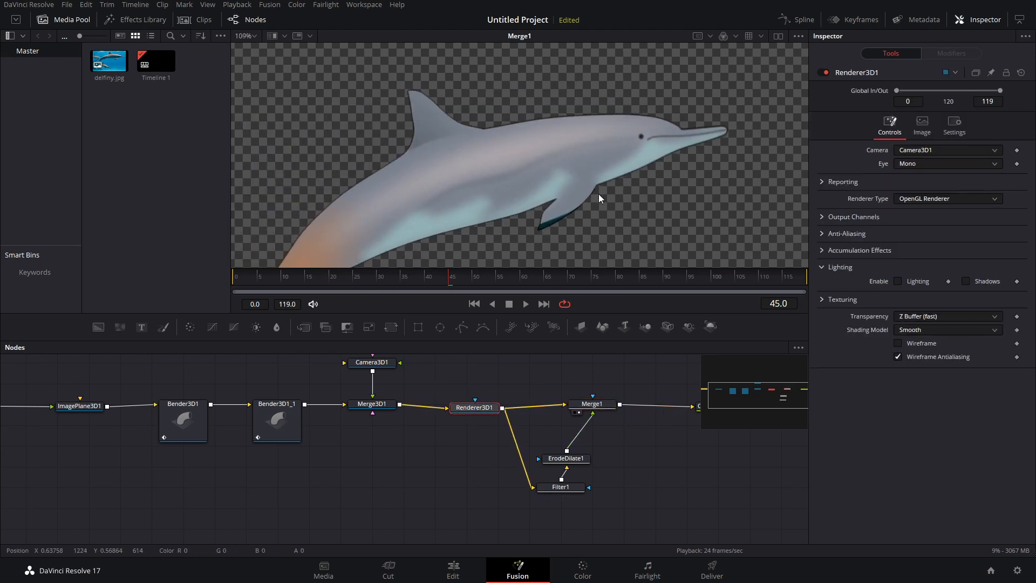
left_click_drag(598, 193, 536, 182)
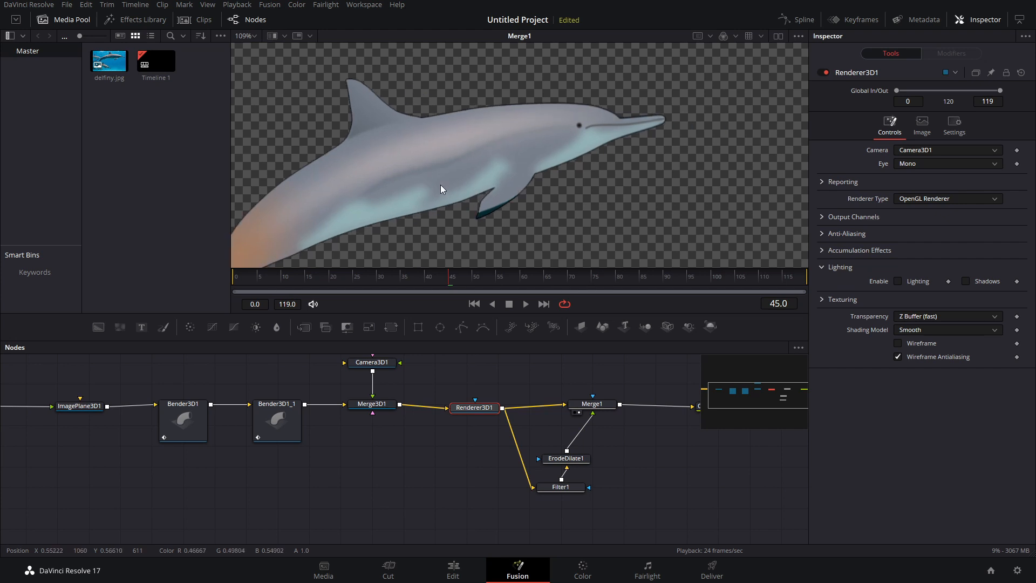
key("space")
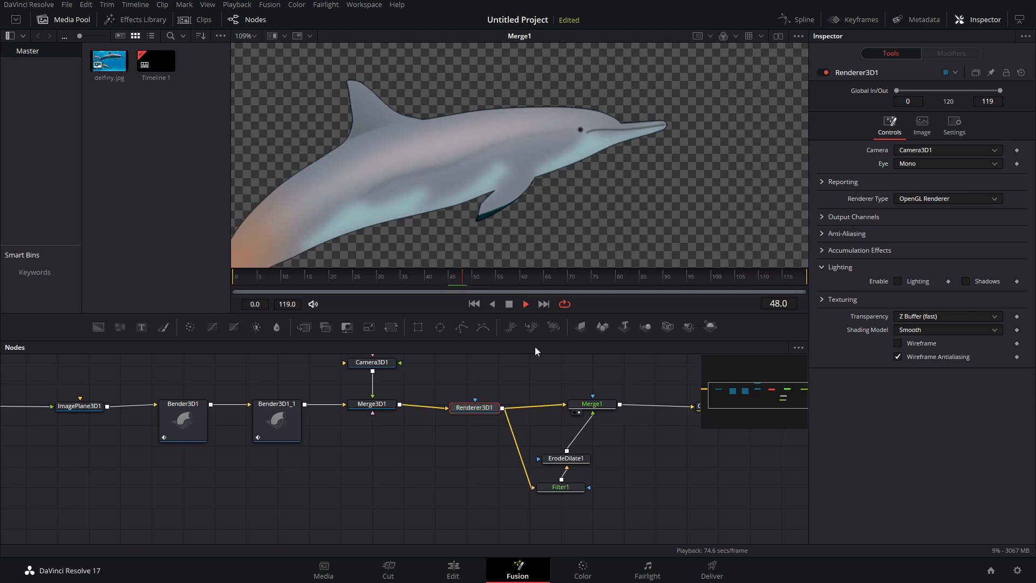
key("space")
right_click(582, 227)
left_click(513, 195)
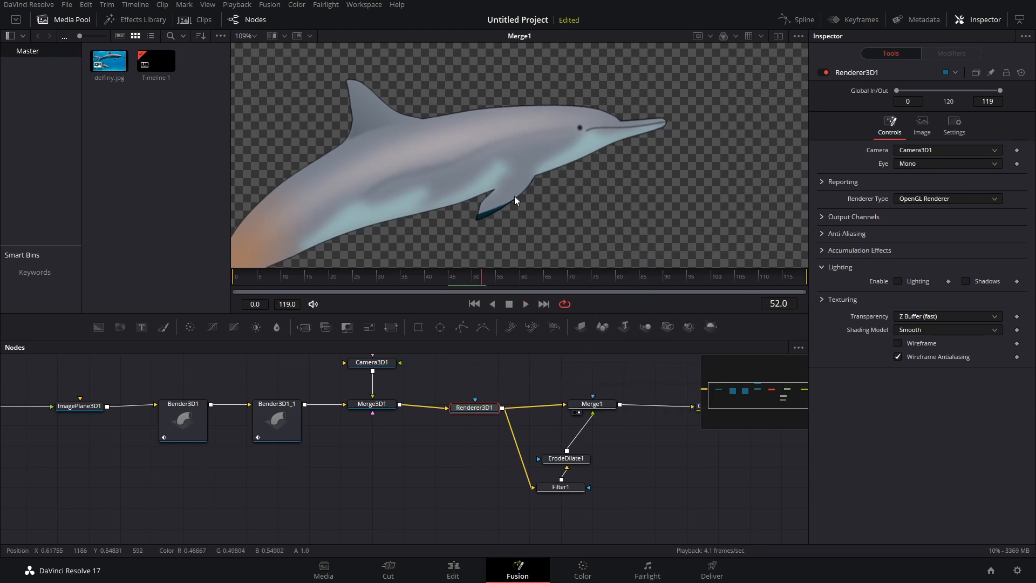
scroll(514, 188, "down", 3)
key("space")
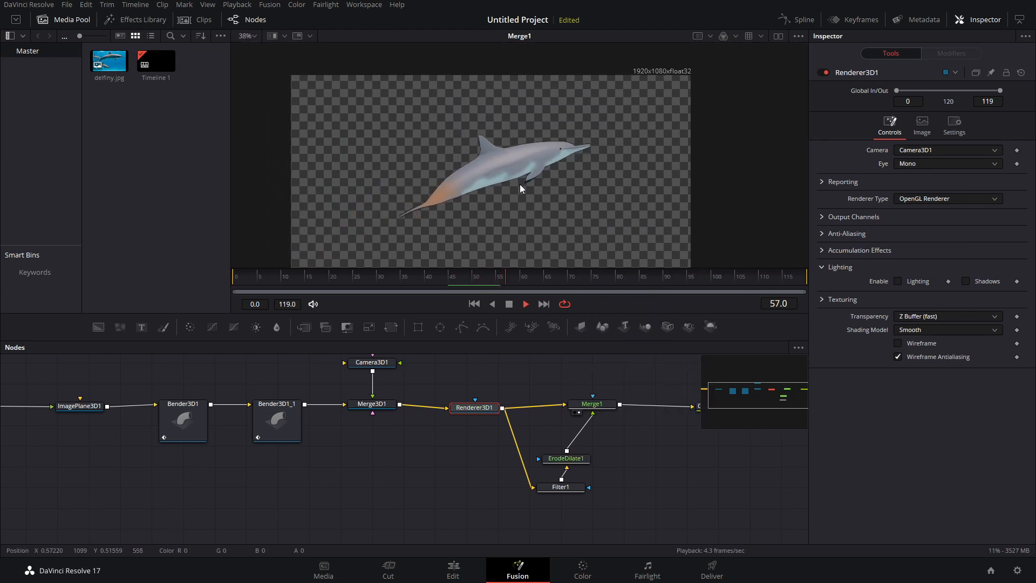
key("space")
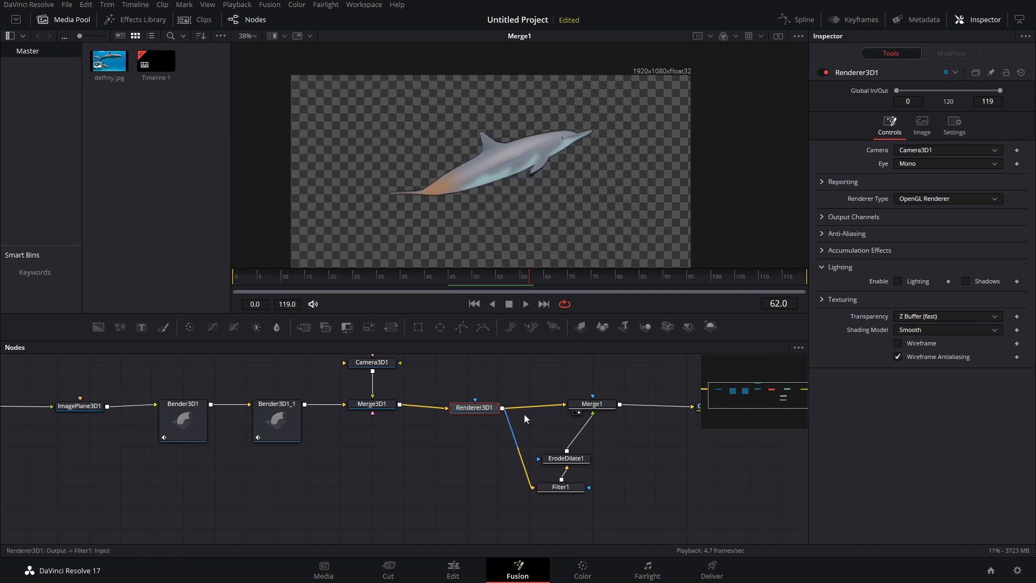
- Show Bender3D1_1 in the viewer and narrow its bend Range to Min 0.456 and Max 0.562
left_click_drag(301, 426, 377, 421)
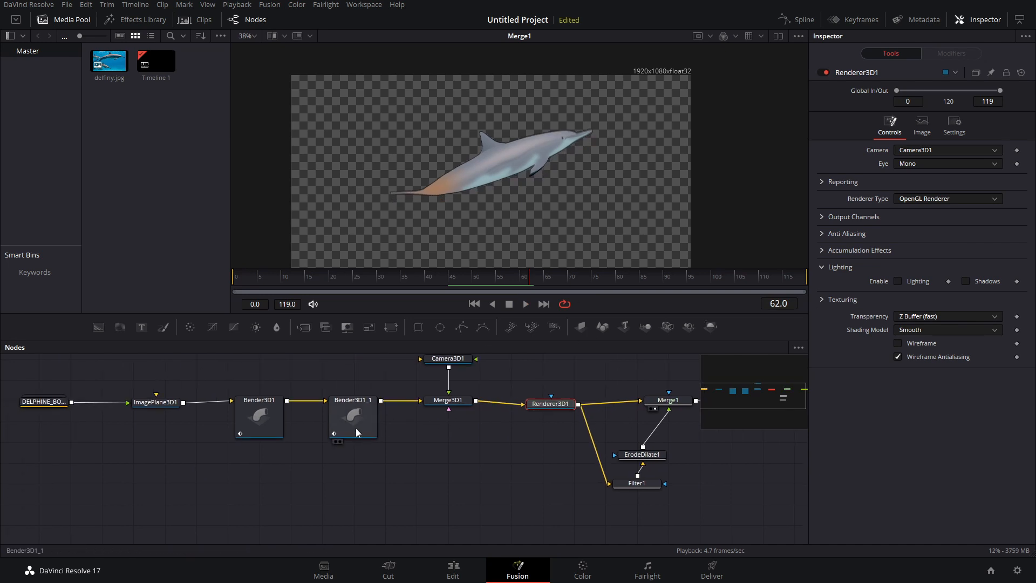
left_click(353, 428)
key("2")
left_click_drag(641, 119, 575, 199)
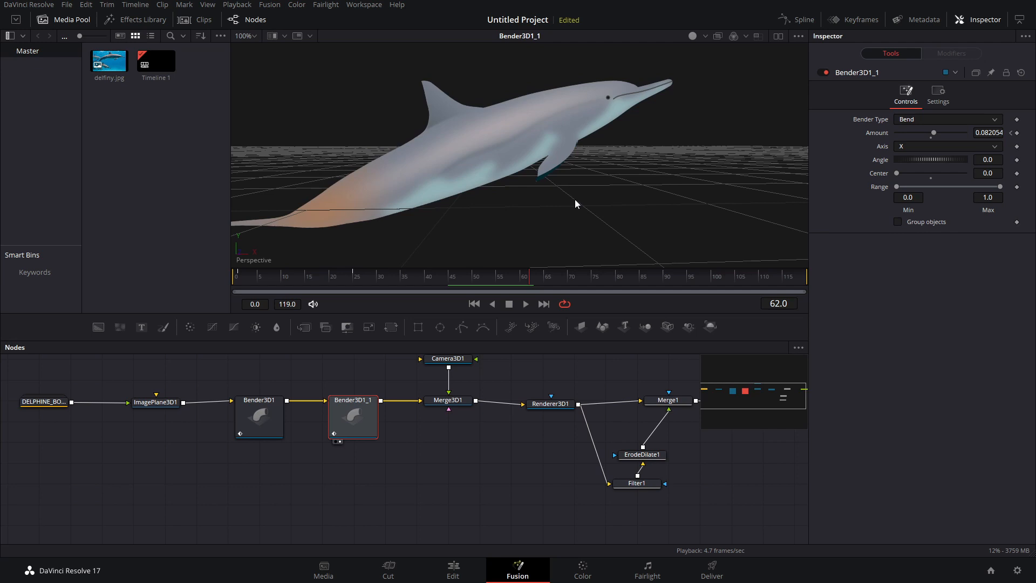
scroll(574, 199, "down", 3)
left_click_drag(896, 187, 955, 186)
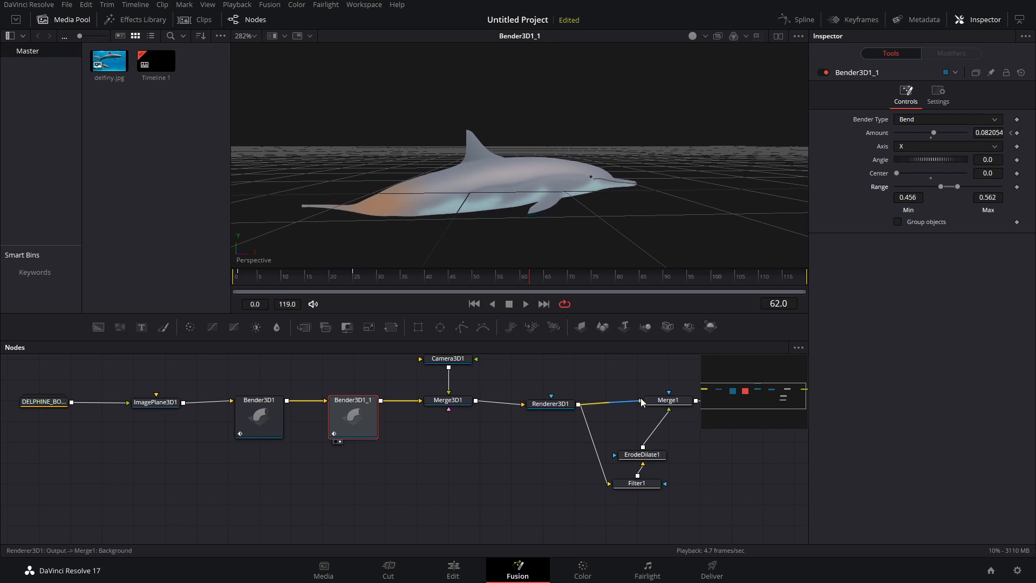
- Show ColorCorrector1 in the viewer and play the animation to check the new bend range
left_click_drag(639, 398, 432, 409)
left_click_drag(580, 415, 483, 173)
key("space")
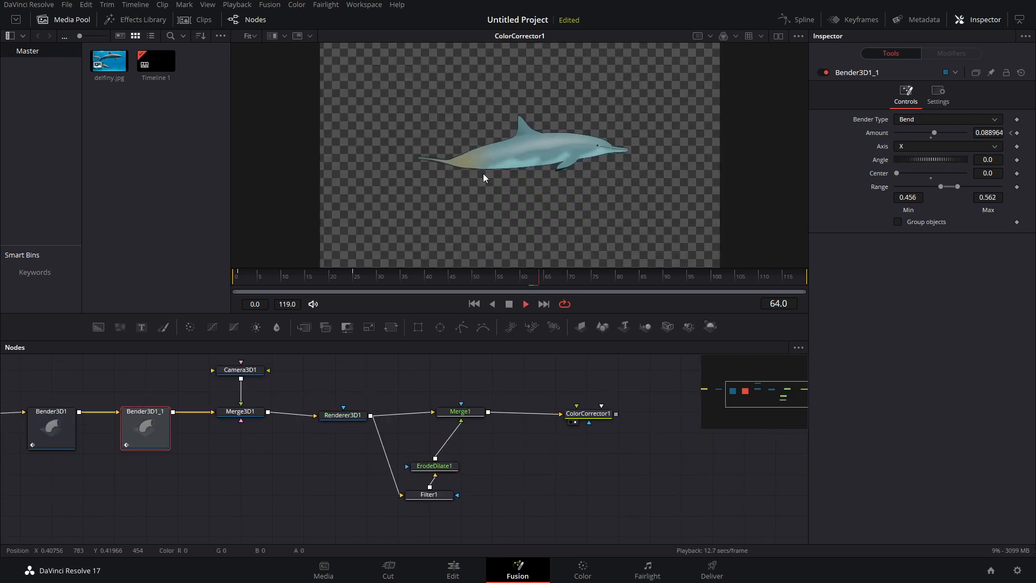